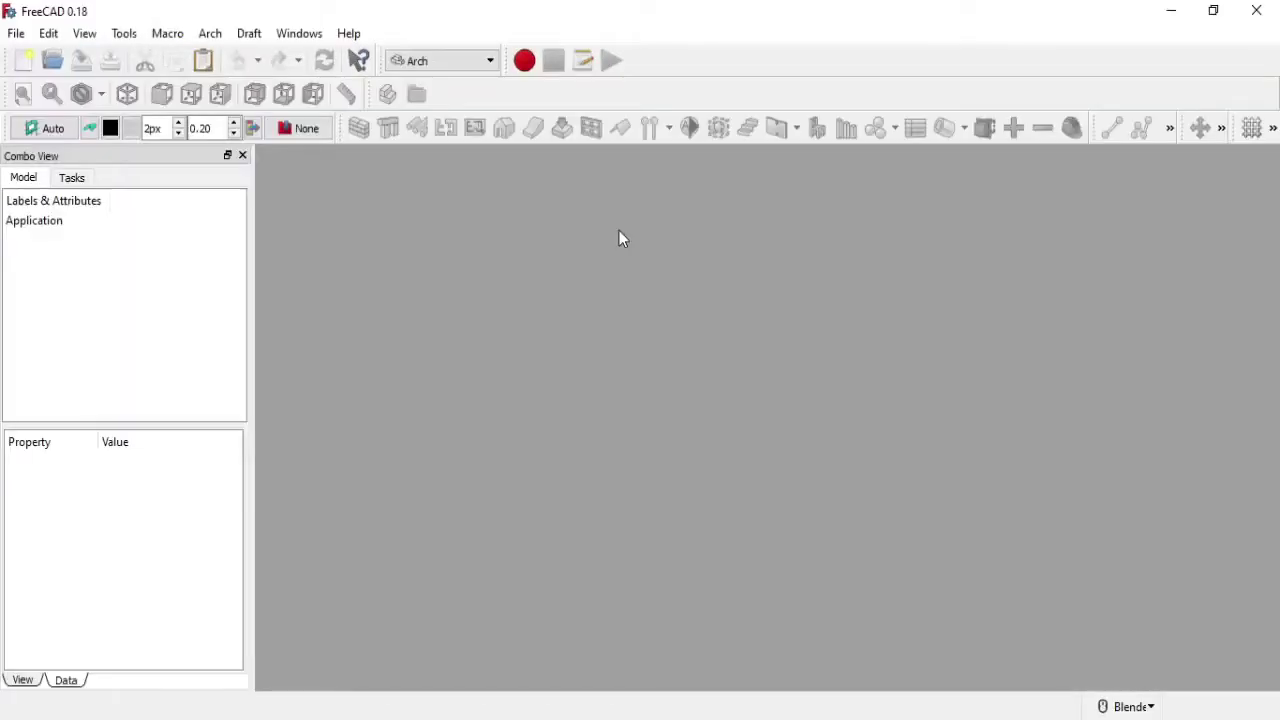
Activate the Part workbench, create a new empty Unnamed document, and tilt the view isometrically.
{"action": "left_click", "coordinate": [471, 63]}
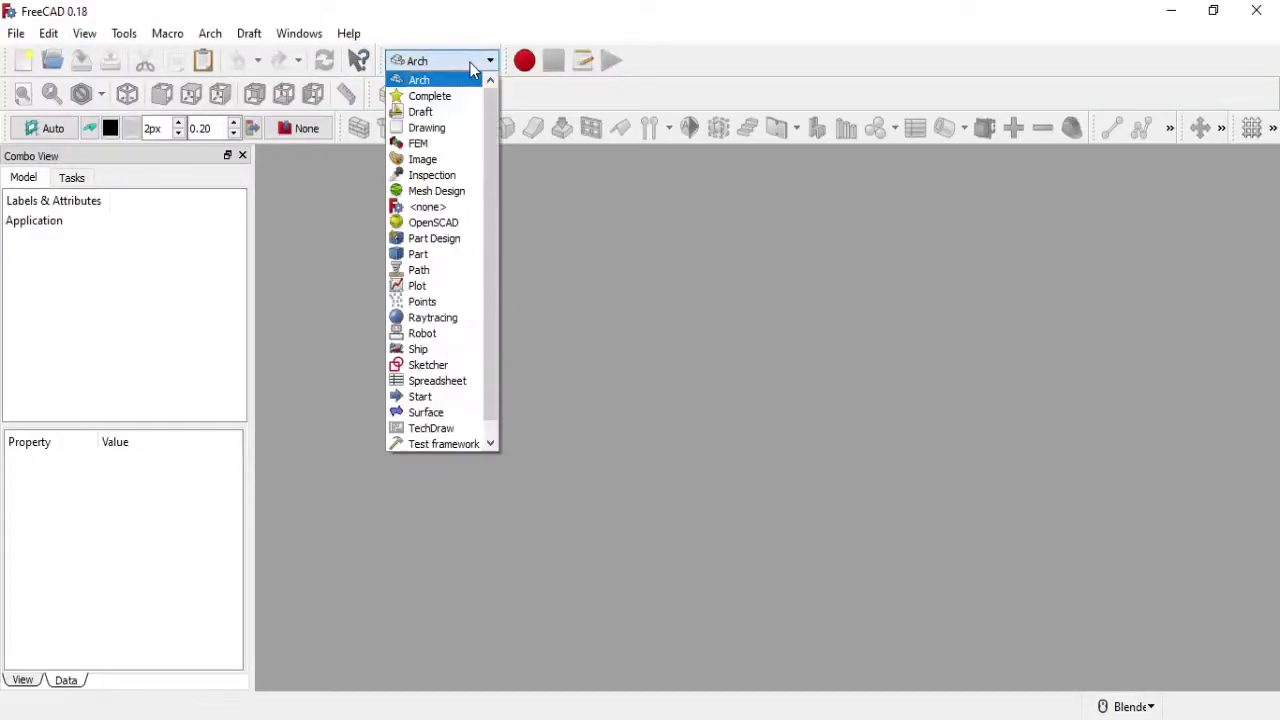
{"action": "left_click", "coordinate": [456, 256]}
{"action": "left_click", "coordinate": [24, 62]}
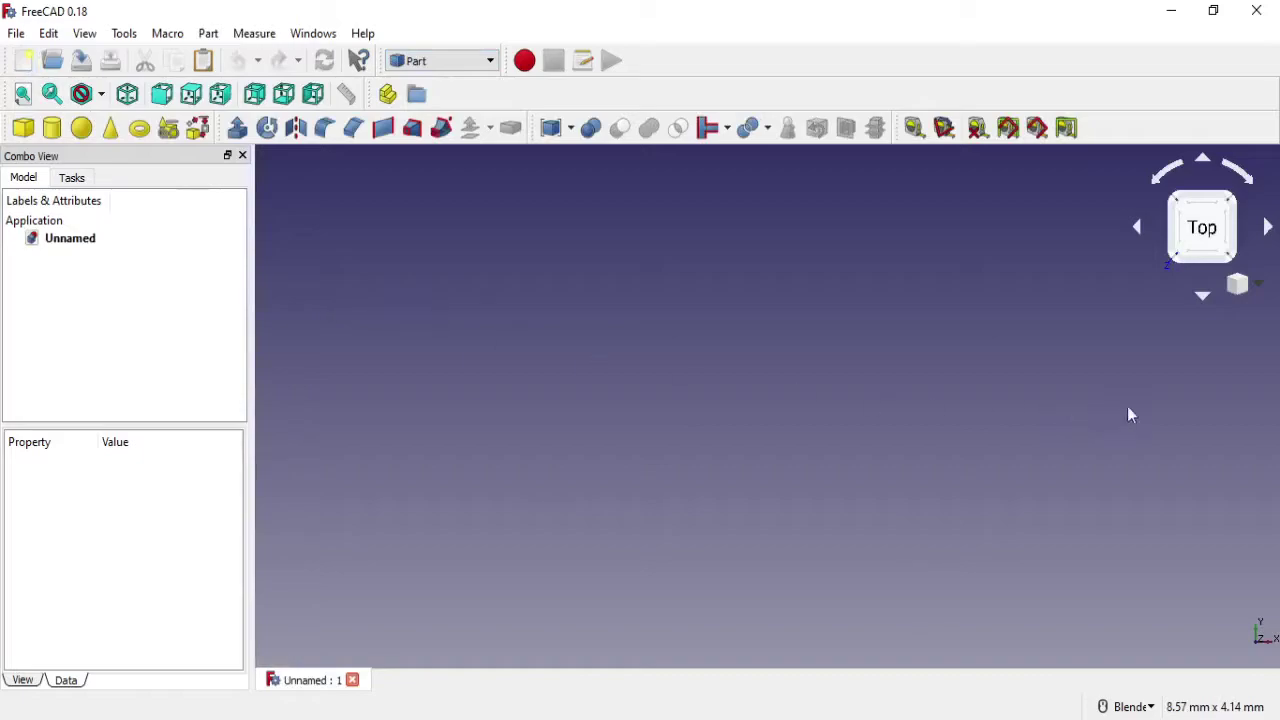
{"action": "left_click_drag", "start_coordinate": [1200, 238], "coordinate": [1215, 218]}
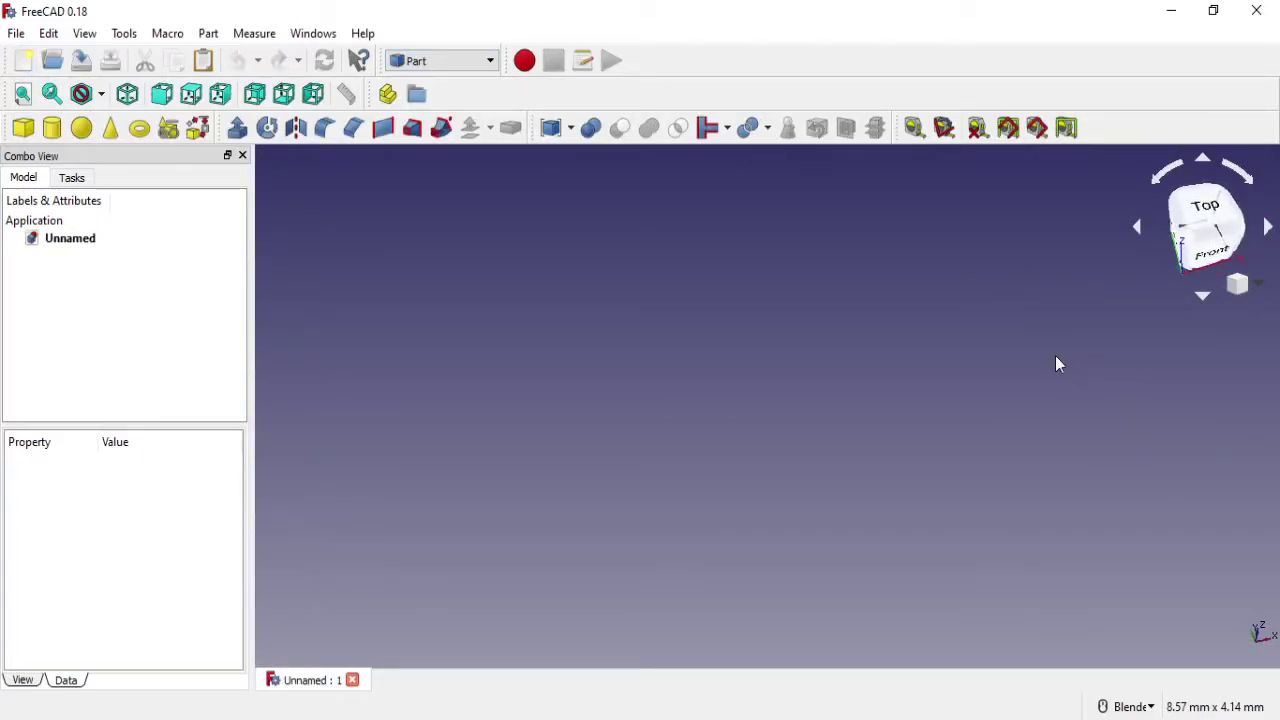
Add a Cube solid and select it to show its Data properties.
{"action": "left_click", "coordinate": [23, 128]}
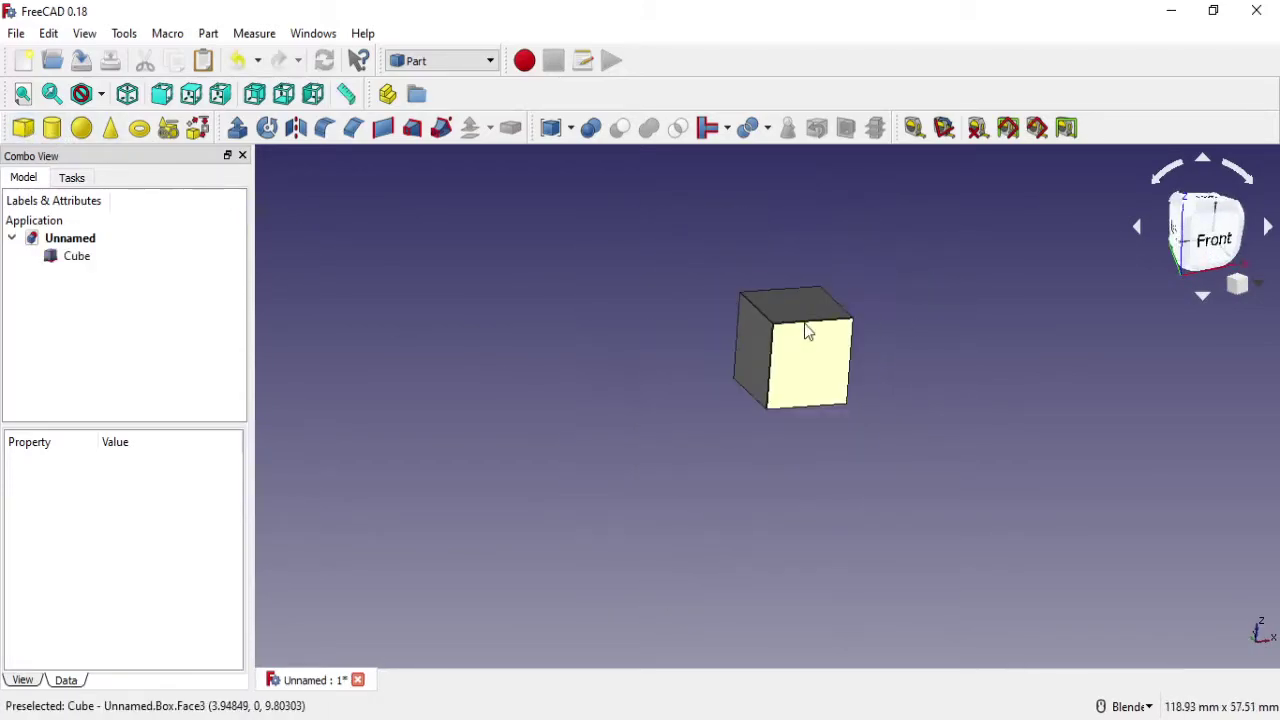
{"action": "left_click", "coordinate": [771, 337]}
{"action": "scroll", "coordinate": [779, 337], "scroll_direction": "up", "scroll_amount": 3}
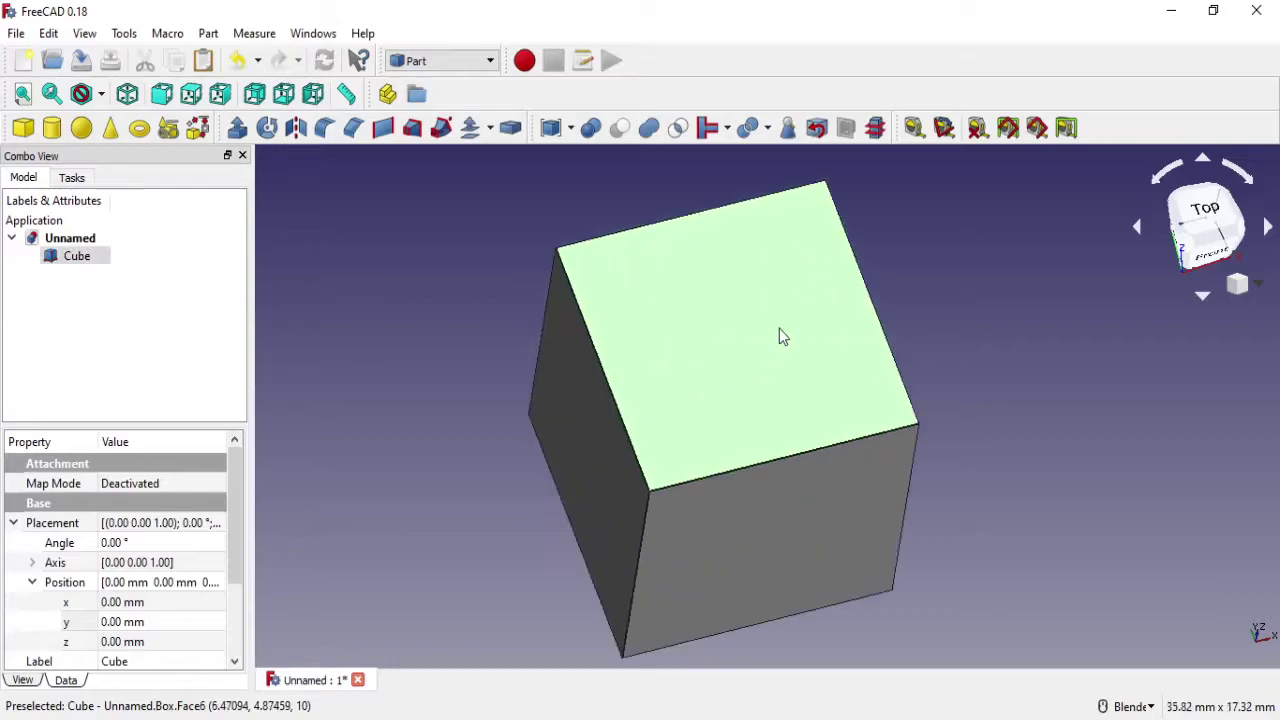
{"action": "left_click_drag", "start_coordinate": [236, 496], "coordinate": [225, 589]}
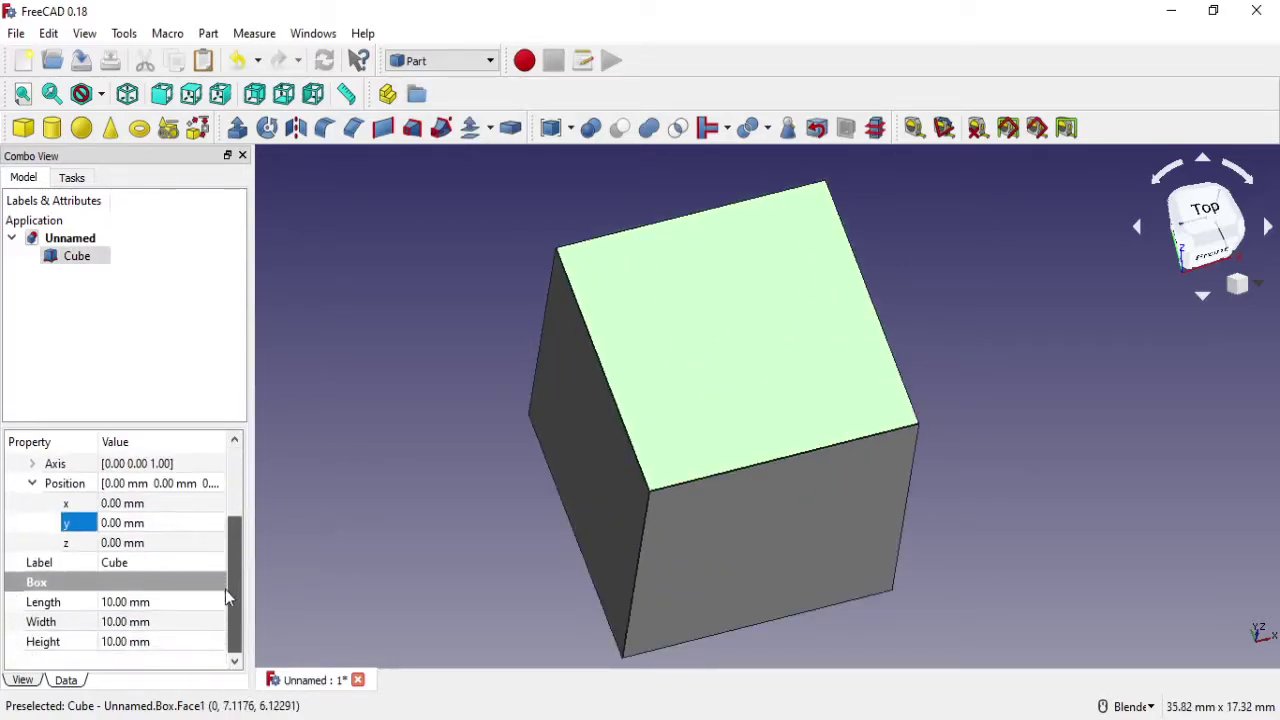
Set the cube's Length and Width to 80 mm, giving an 80×80×10 mm plate.
{"action": "left_click", "coordinate": [182, 598]}
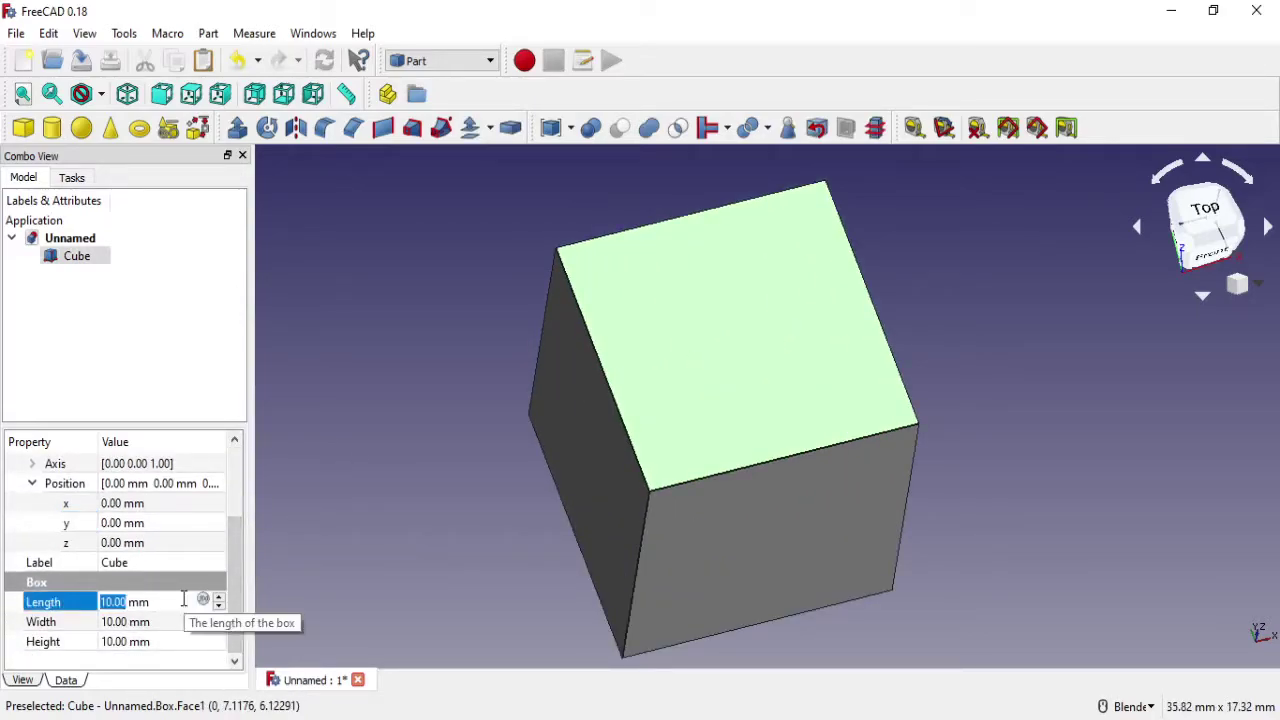
{"action": "type", "text": "80"}
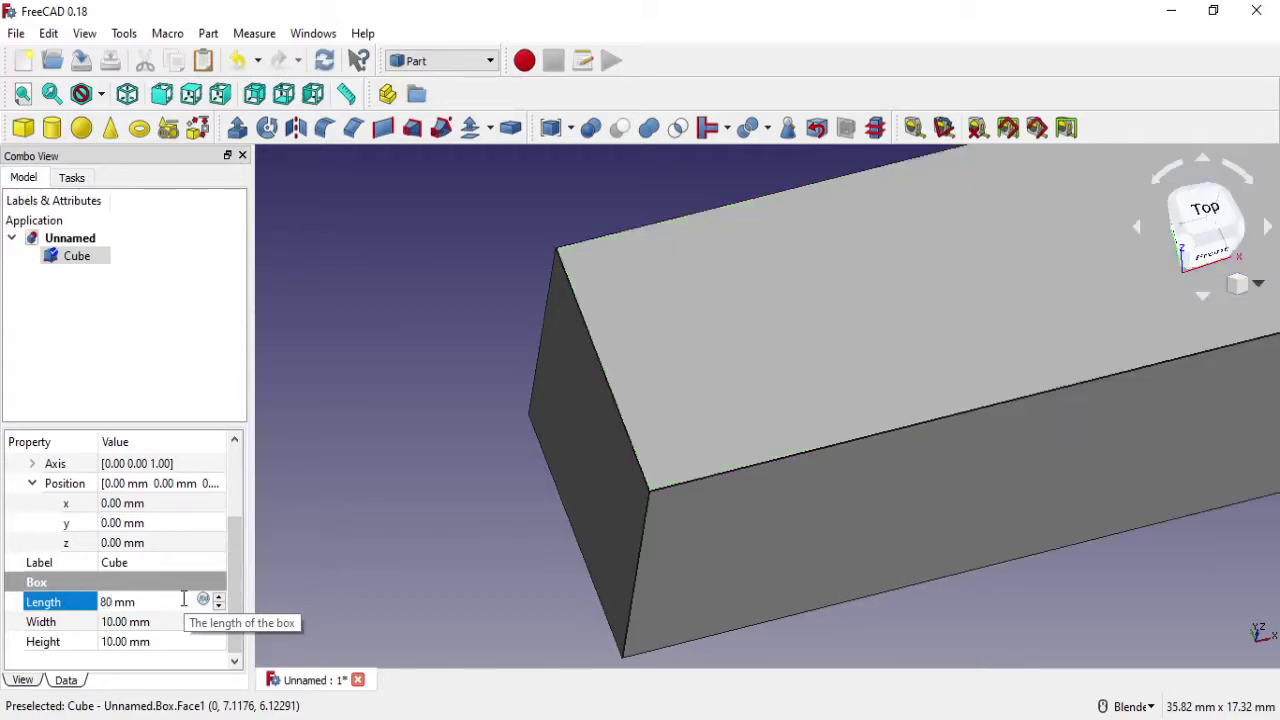
{"action": "left_click", "coordinate": [174, 622]}
{"action": "type", "text": "80"}
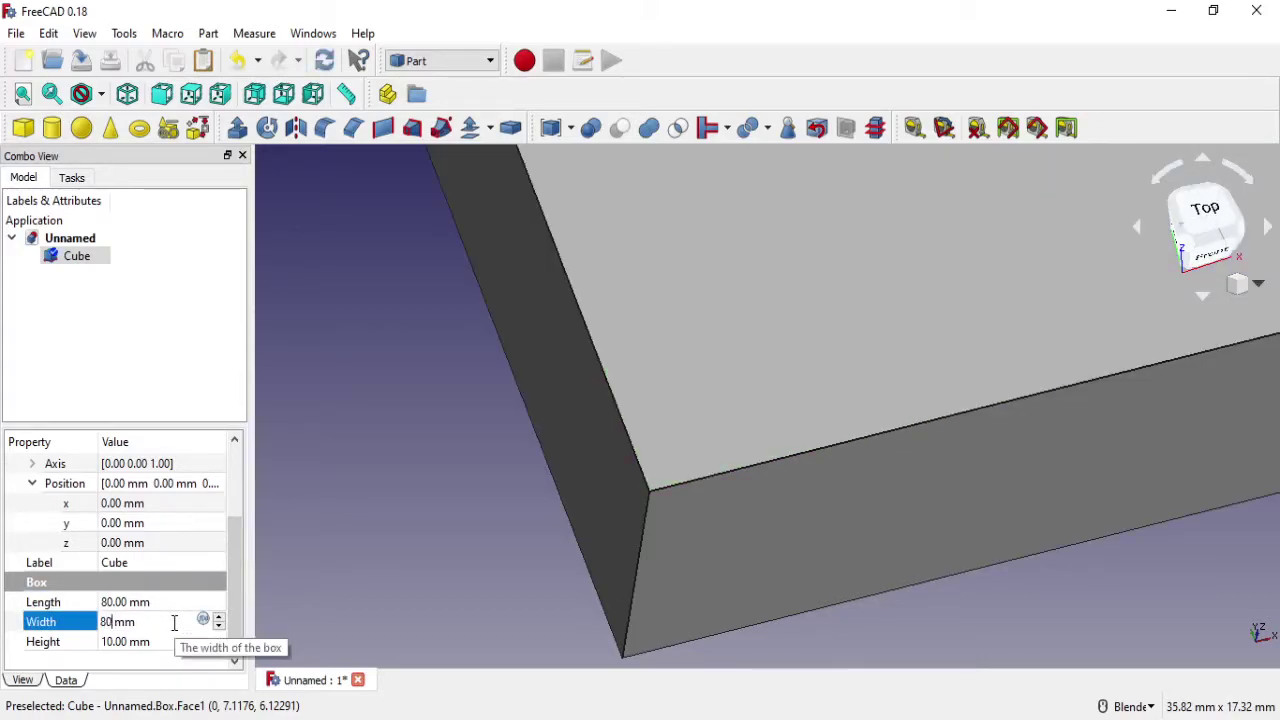
{"action": "scroll", "coordinate": [616, 380], "scroll_direction": "down", "scroll_amount": 5}
{"action": "middle_click_drag", "start_coordinate": [774, 294], "coordinate": [646, 459], "text": "shift"}
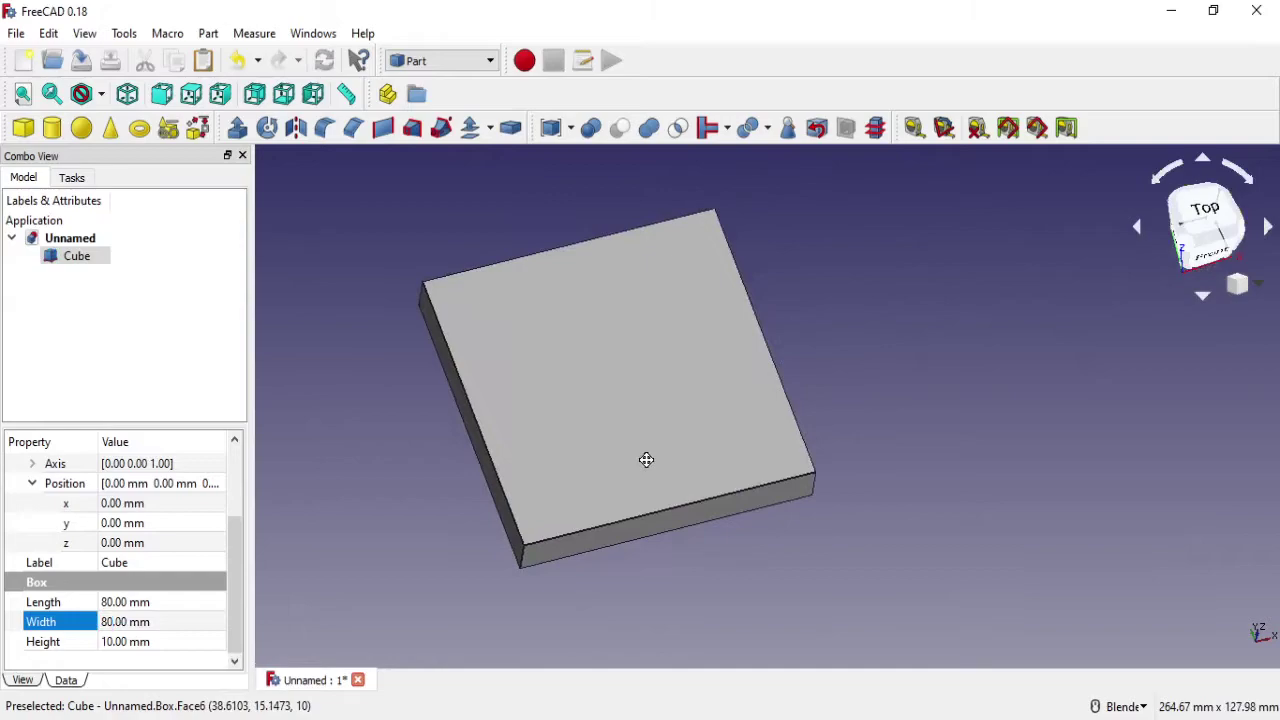
{"action": "scroll", "coordinate": [648, 440], "scroll_direction": "down", "scroll_amount": 3}
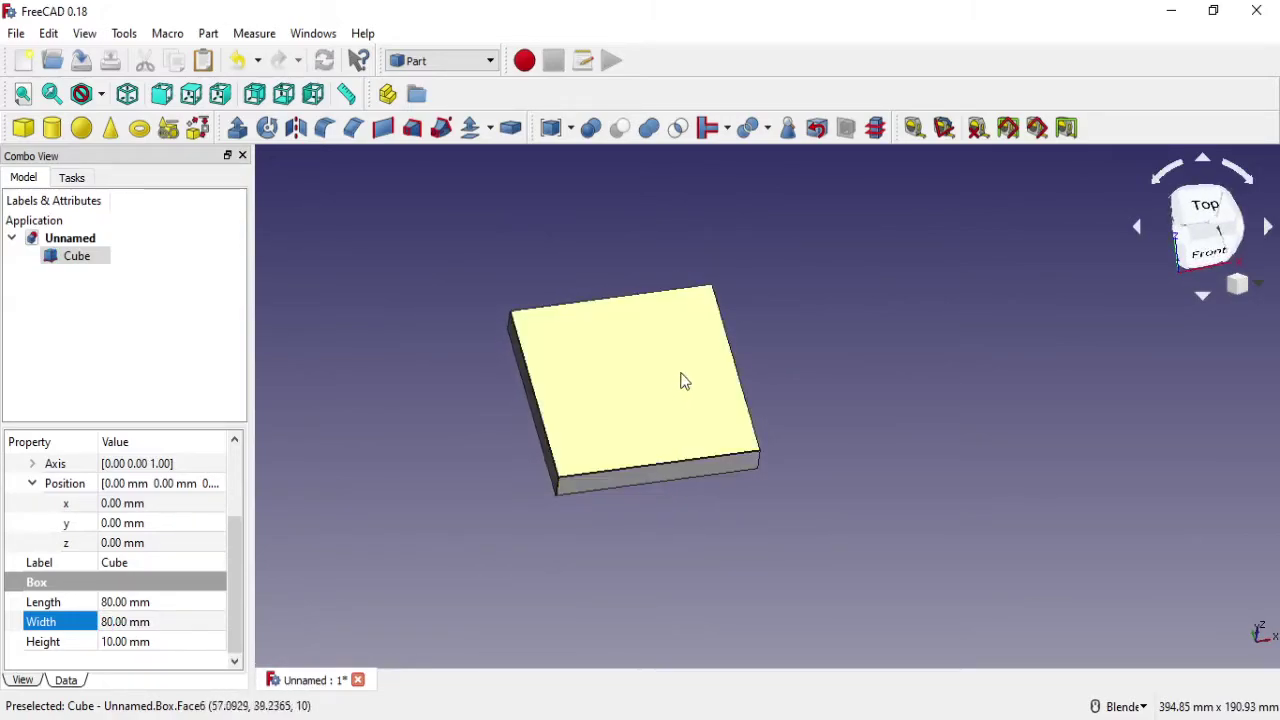
{"action": "scroll", "coordinate": [683, 381], "scroll_direction": "up", "scroll_amount": 2}
{"action": "middle_click_drag", "start_coordinate": [686, 343], "coordinate": [611, 460]}
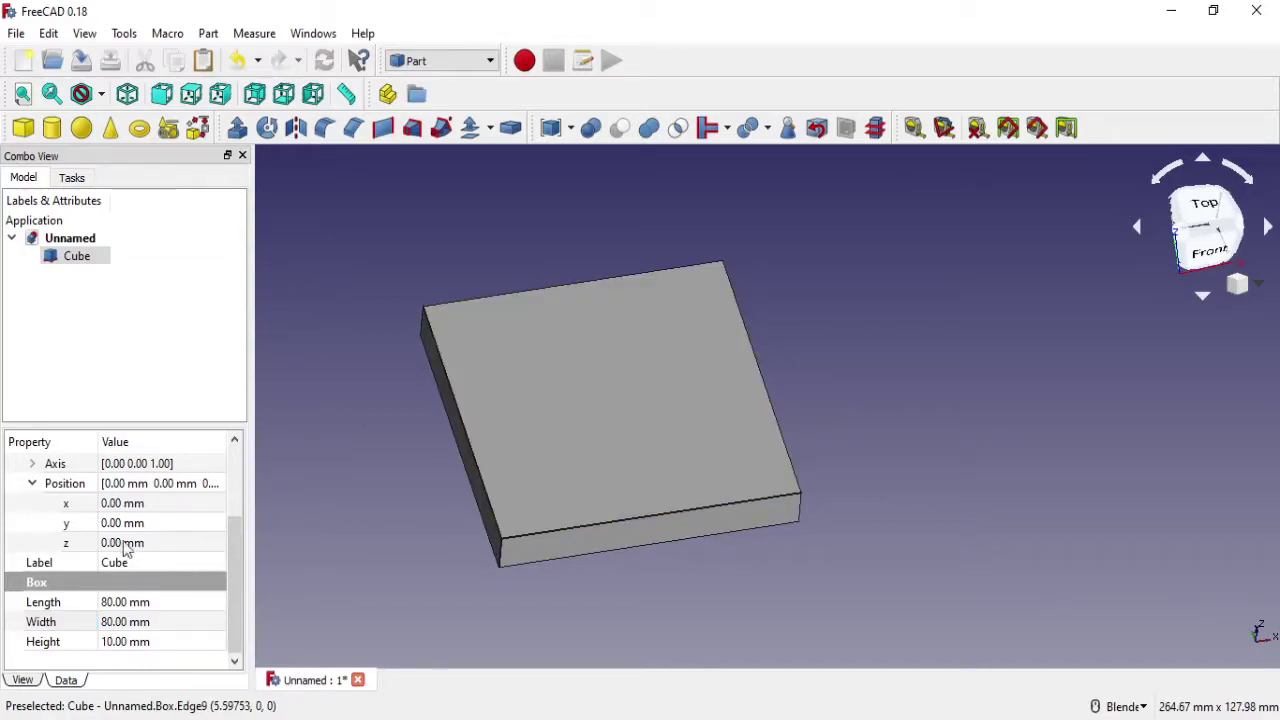
Set the plate's Placement position to x −40 mm and y −40 mm.
{"action": "left_click", "coordinate": [162, 504]}
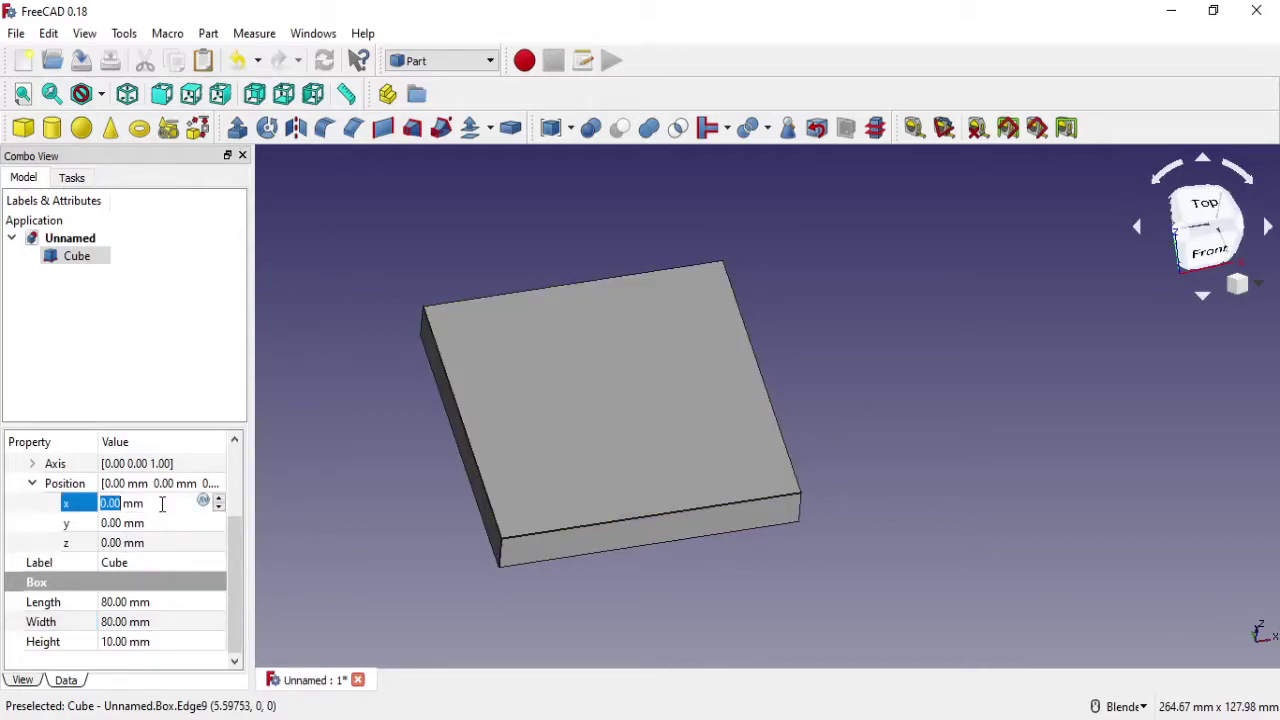
{"action": "type", "text": "-40"}
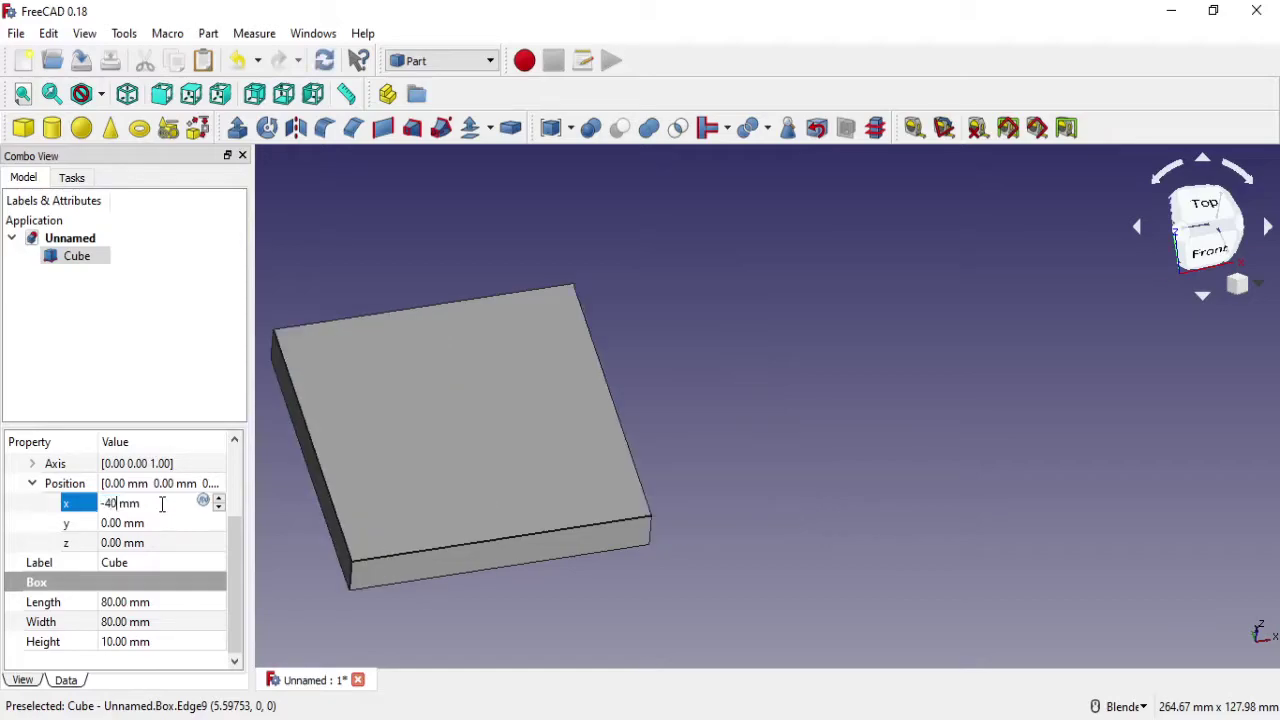
{"action": "key", "text": "Return"}
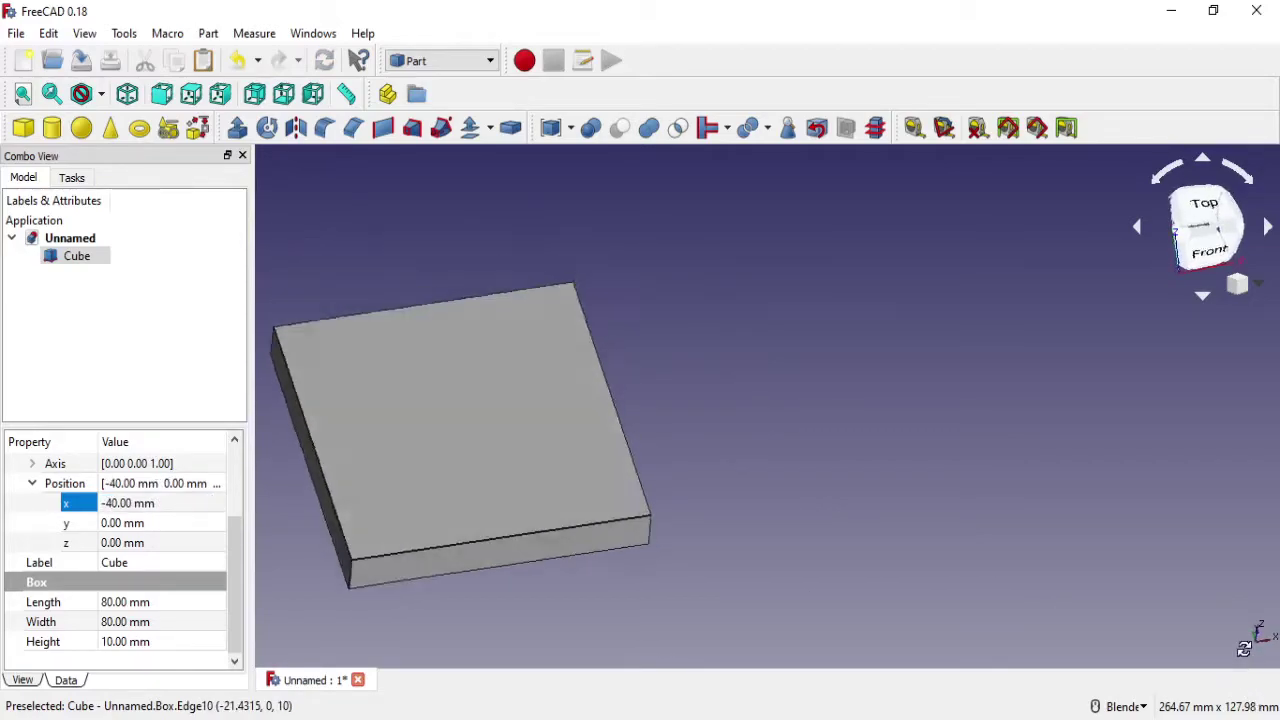
{"action": "mouse_move", "coordinate": [1244, 648]}
{"action": "middle_mouse_down"}
{"action": "mouse_move", "coordinate": [1266, 620]}
{"action": "mouse_move", "coordinate": [800, 537]}
{"action": "mouse_move", "coordinate": [714, 563]}
{"action": "middle_mouse_up"}
{"action": "left_click", "coordinate": [152, 542]}
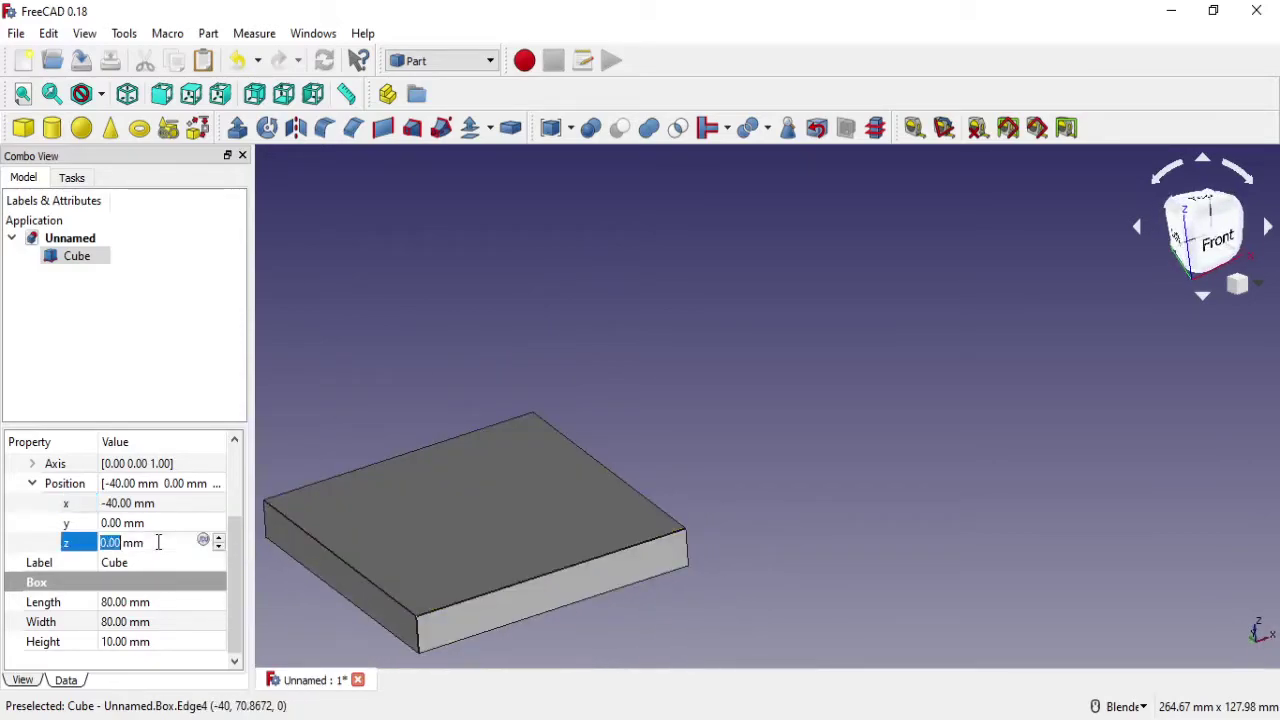
{"action": "left_click", "coordinate": [160, 522]}
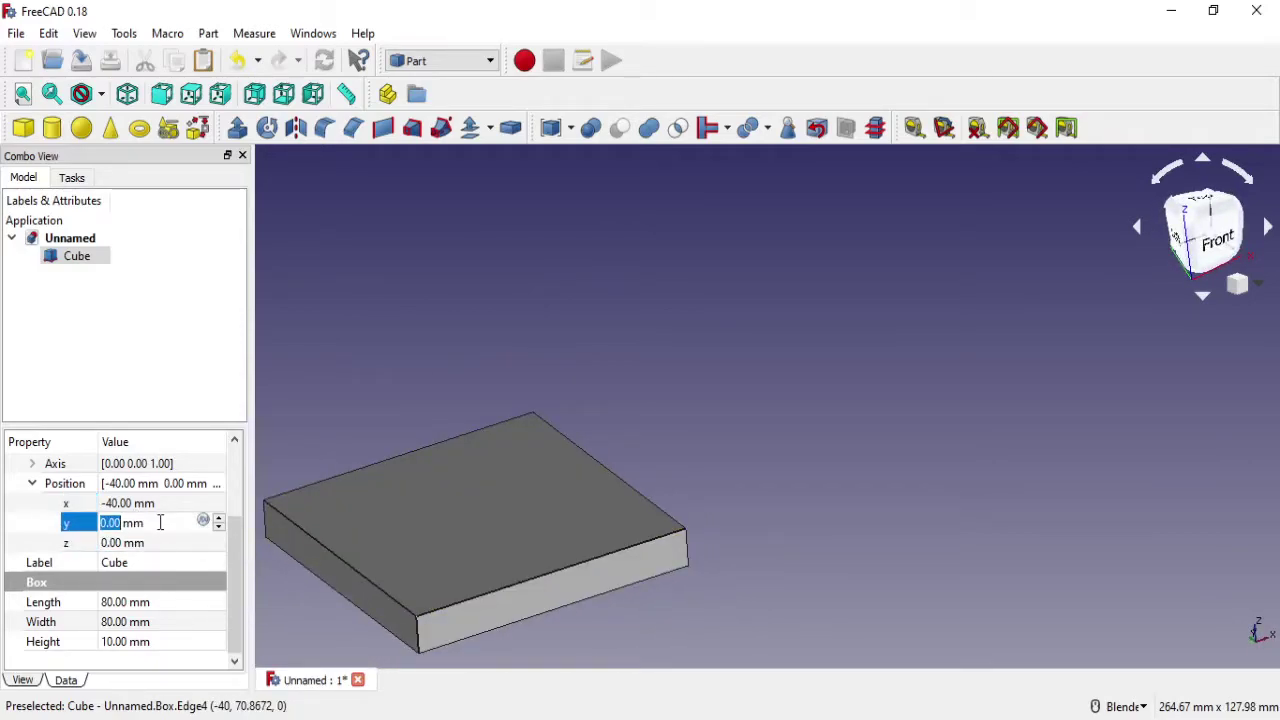
{"action": "type", "text": "-40"}
{"action": "mouse_move", "coordinate": [847, 527]}
{"action": "middle_mouse_down"}
{"action": "mouse_move", "coordinate": [860, 567]}
{"action": "mouse_move", "coordinate": [765, 531]}
{"action": "mouse_move", "coordinate": [748, 400]}
{"action": "mouse_move", "coordinate": [720, 471]}
{"action": "mouse_move", "coordinate": [737, 394]}
{"action": "middle_mouse_up"}
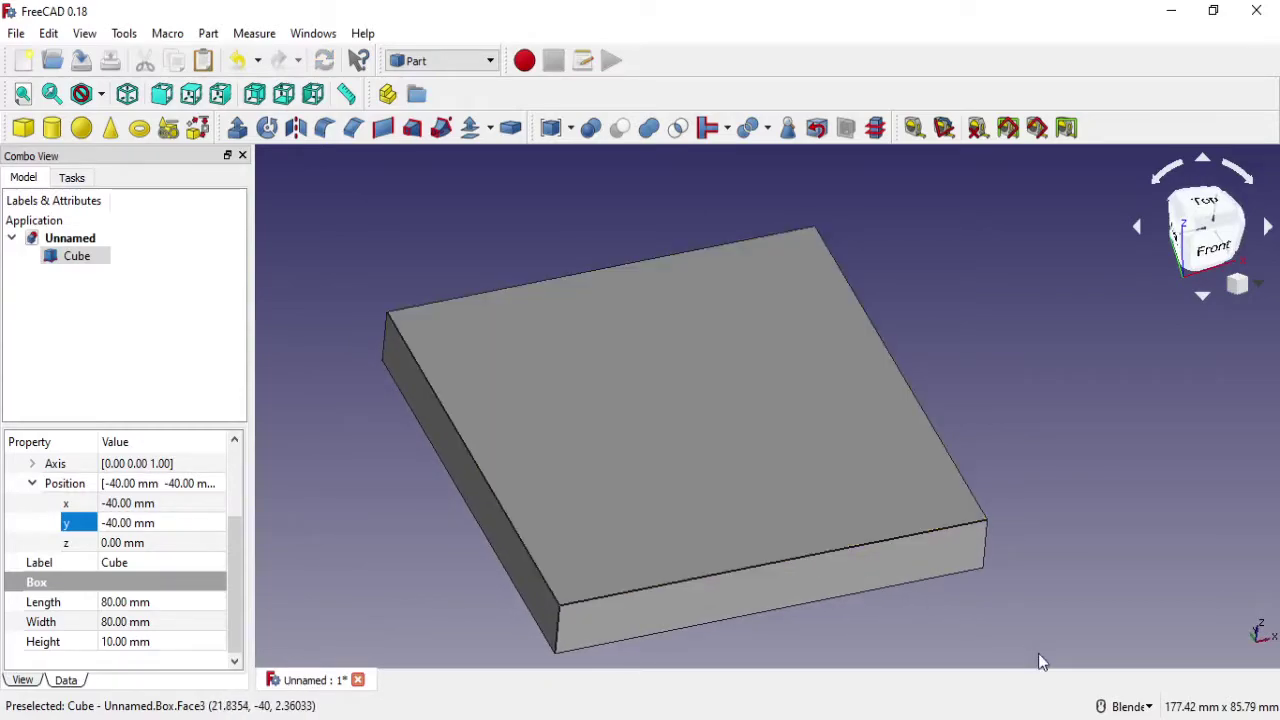
Confirm Blender is the active navigation style in the status bar.
{"action": "left_click", "coordinate": [1125, 706]}
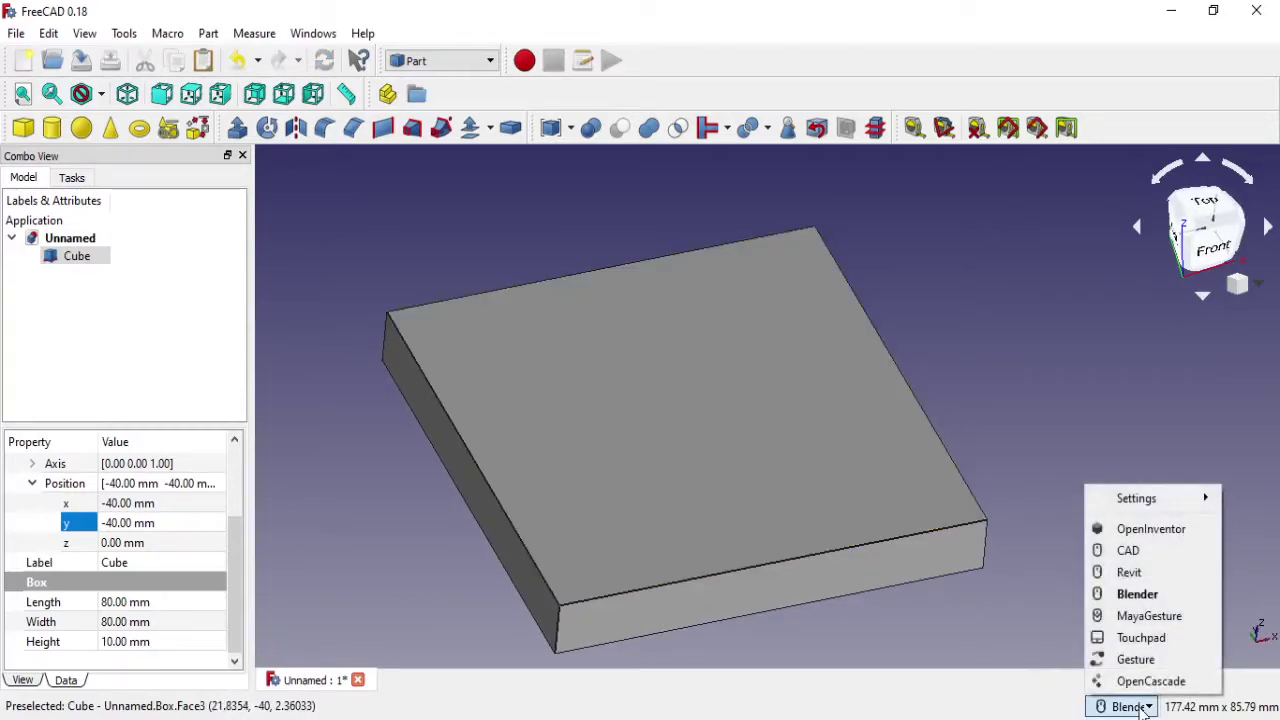
{"action": "left_click", "coordinate": [1140, 596]}
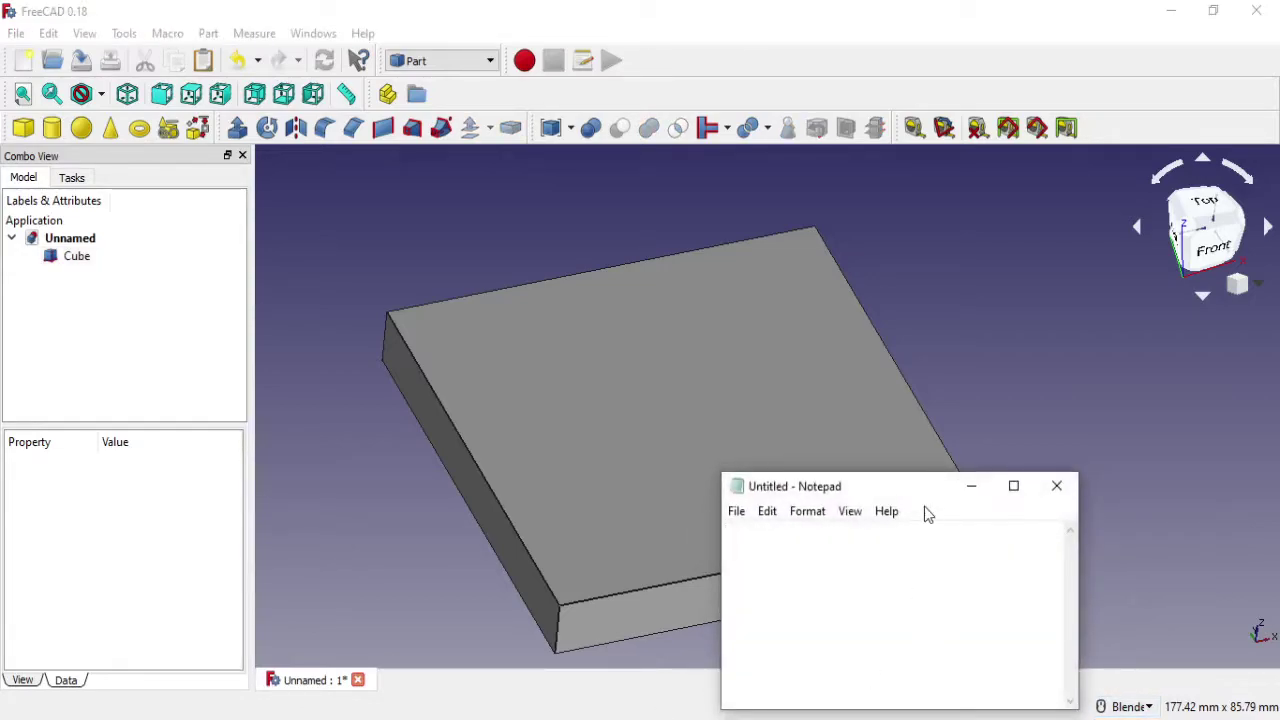
{"action": "left_click", "coordinate": [1128, 706]}
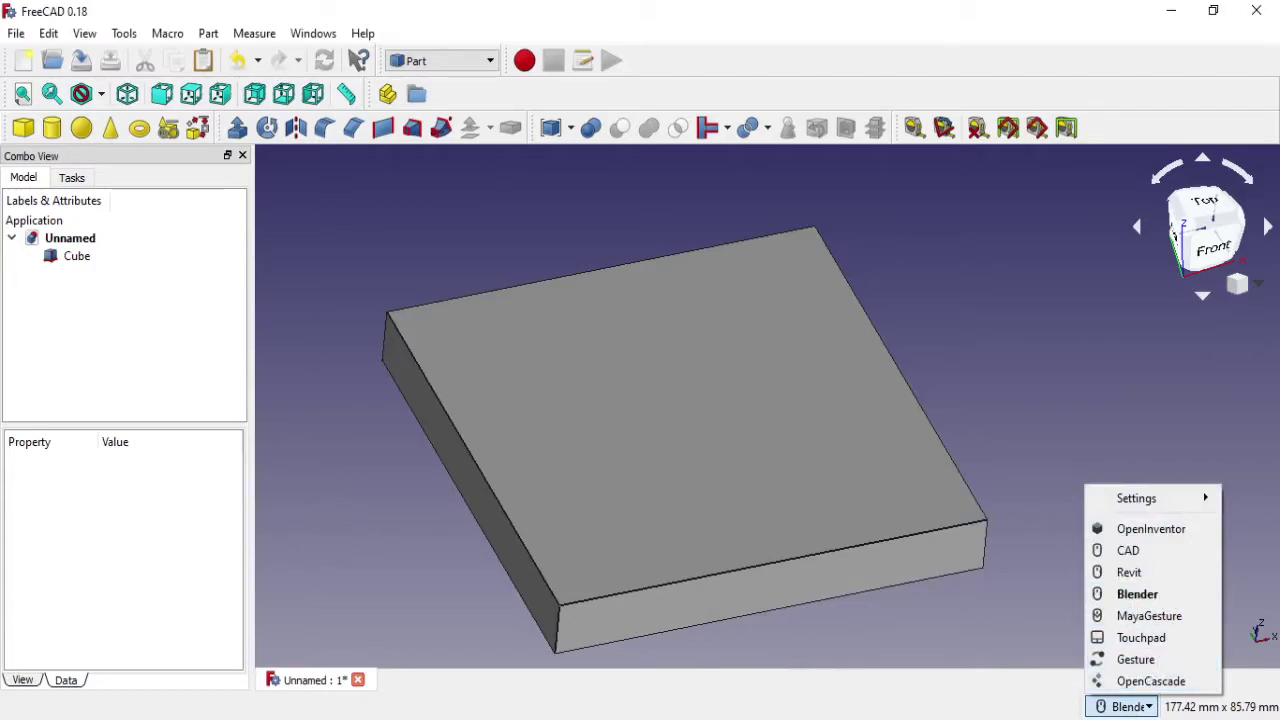
Begin a Notepad note reading 'I using' while rechecking the navigation styles list.
{"action": "key", "text": "alt+Tab"}
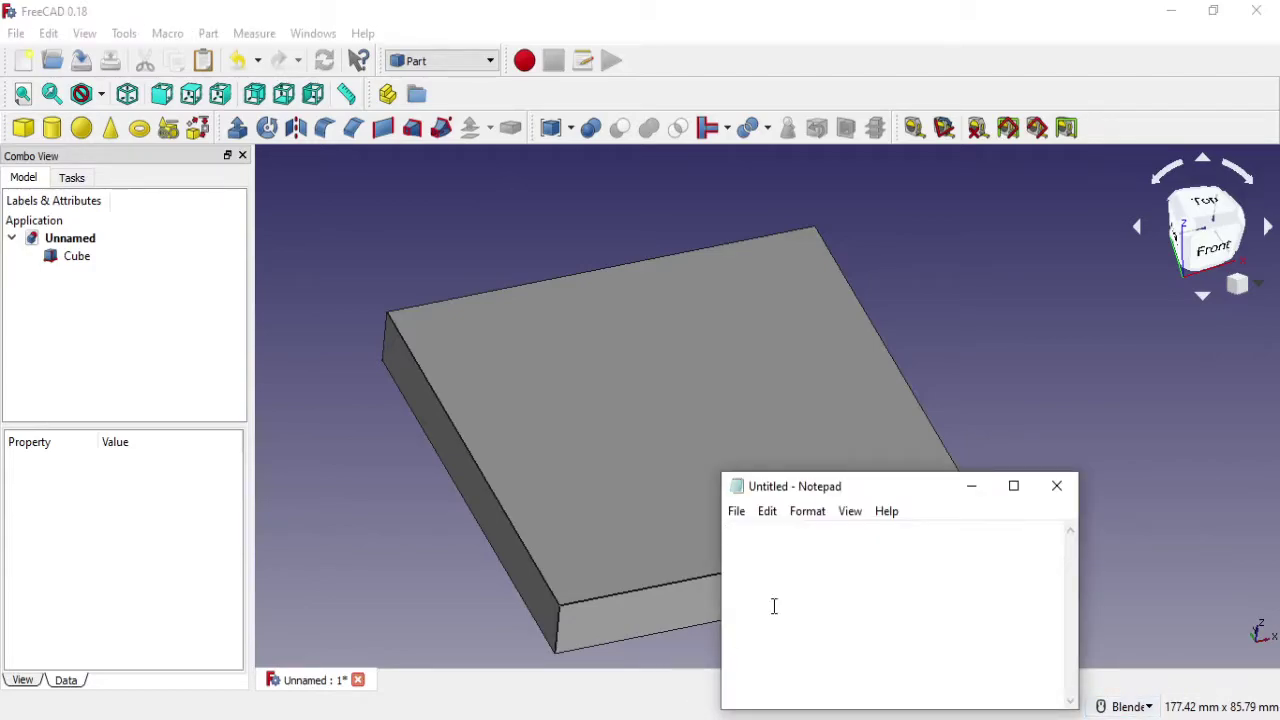
{"action": "type", "text": "I using"}
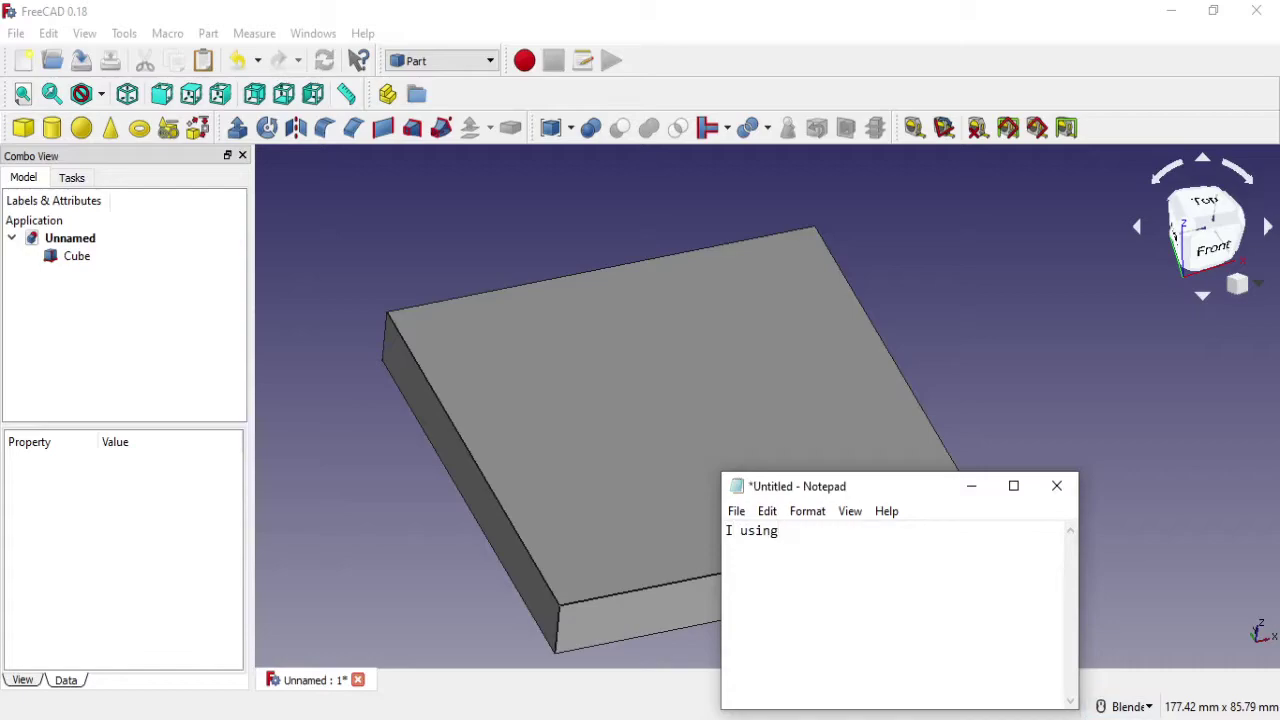
{"action": "left_click", "coordinate": [1124, 707]}
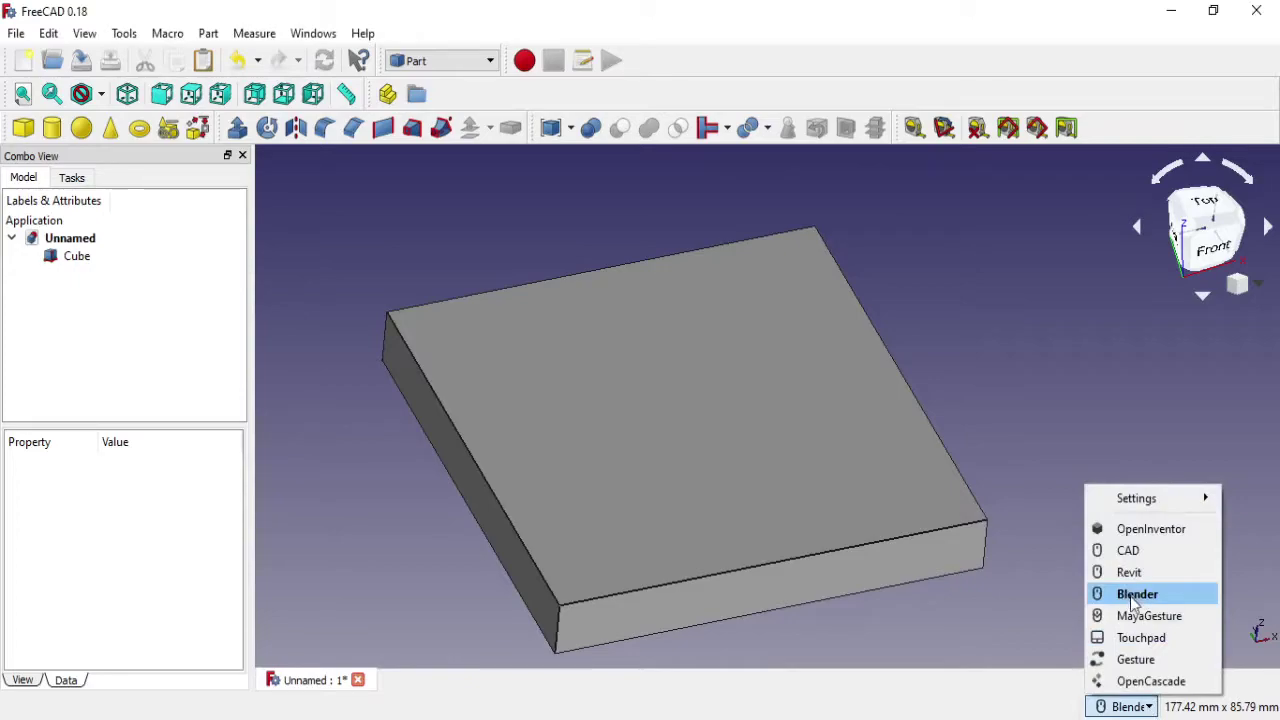
{"action": "left_click", "coordinate": [1133, 708]}
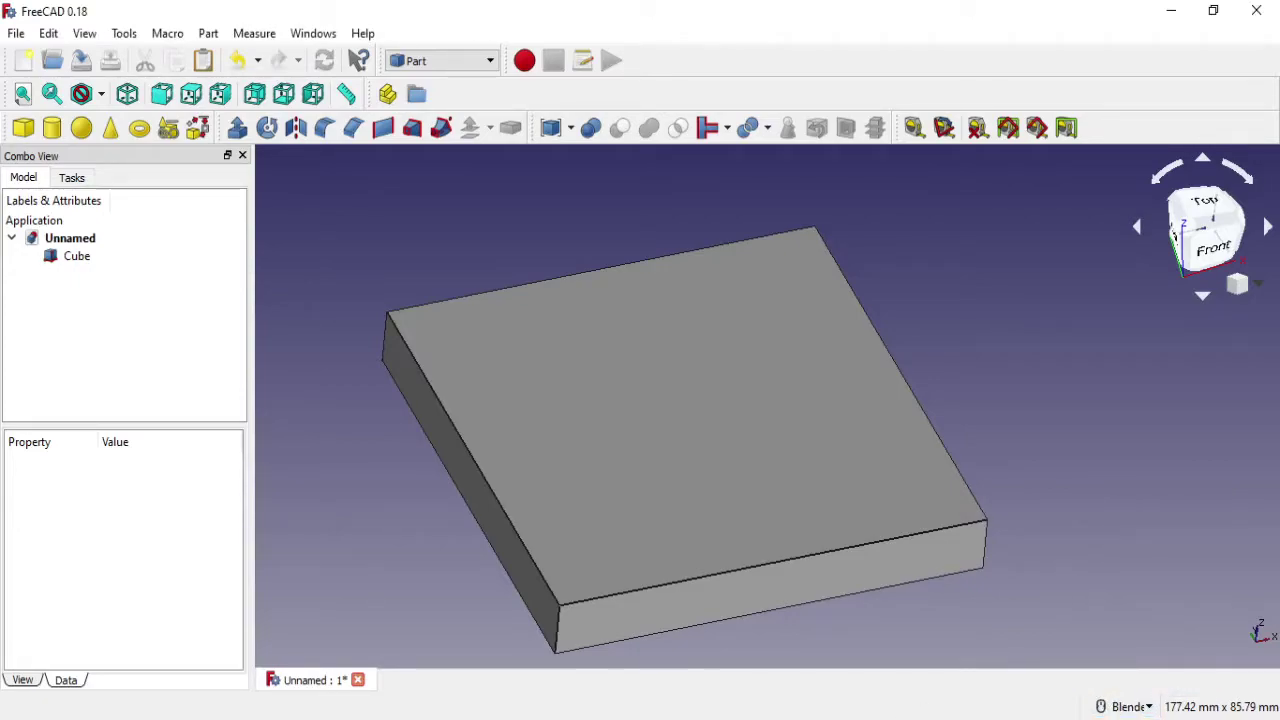
{"action": "key", "text": "alt+Tab"}
Type blender and fix its quotes so the note reads I using "blender".
{"action": "type", "text": "'b"}
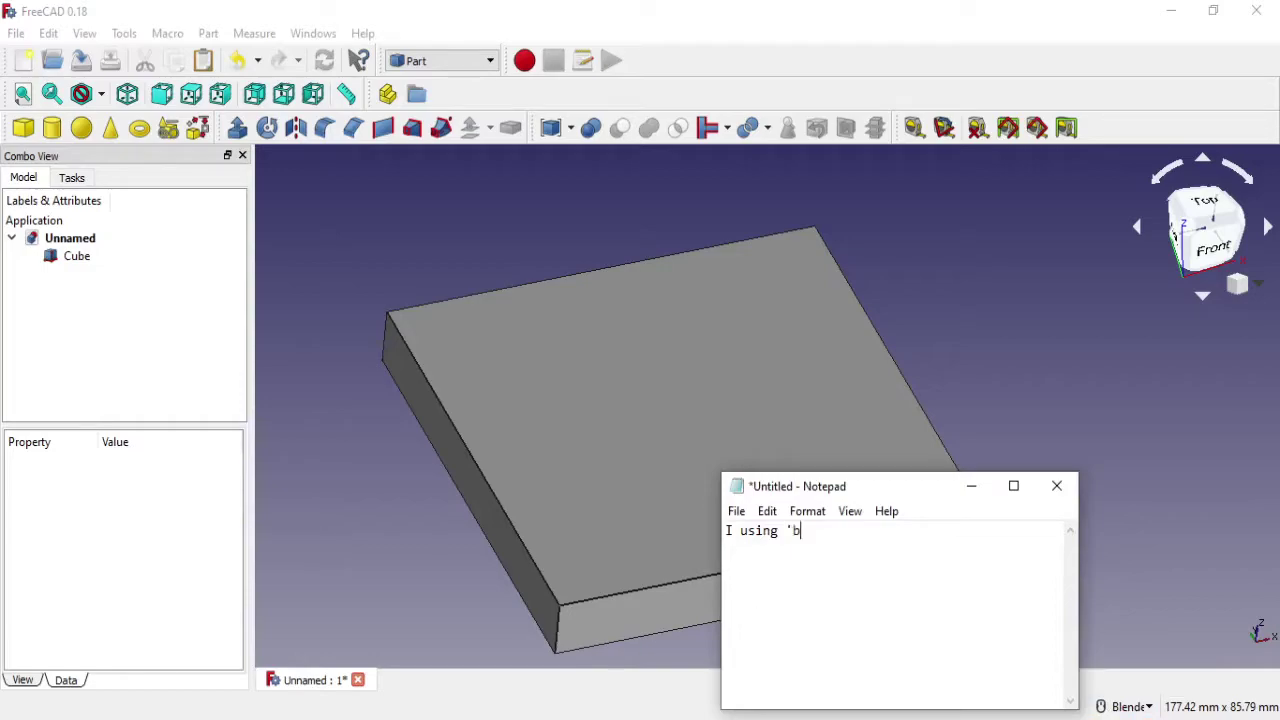
{"action": "type", "text": "lender"}
{"action": "left_click", "coordinate": [791, 530]}
{"action": "key", "text": "BackSpace"}
{"action": "left_click", "coordinate": [840, 530]}
{"action": "type", "text": "\""}
{"action": "left_click", "coordinate": [785, 531]}
{"action": "type", "text": "\"\""}
{"action": "key", "text": "BackSpace"}
Continue the note with 'setup mouse' and that centre-click will rotate the view.
{"action": "left_click", "coordinate": [922, 529]}
{"action": "type", "text": "setu"}
{"action": "type", "text": "p m"}
{"action": "type", "text": "ouse  "}
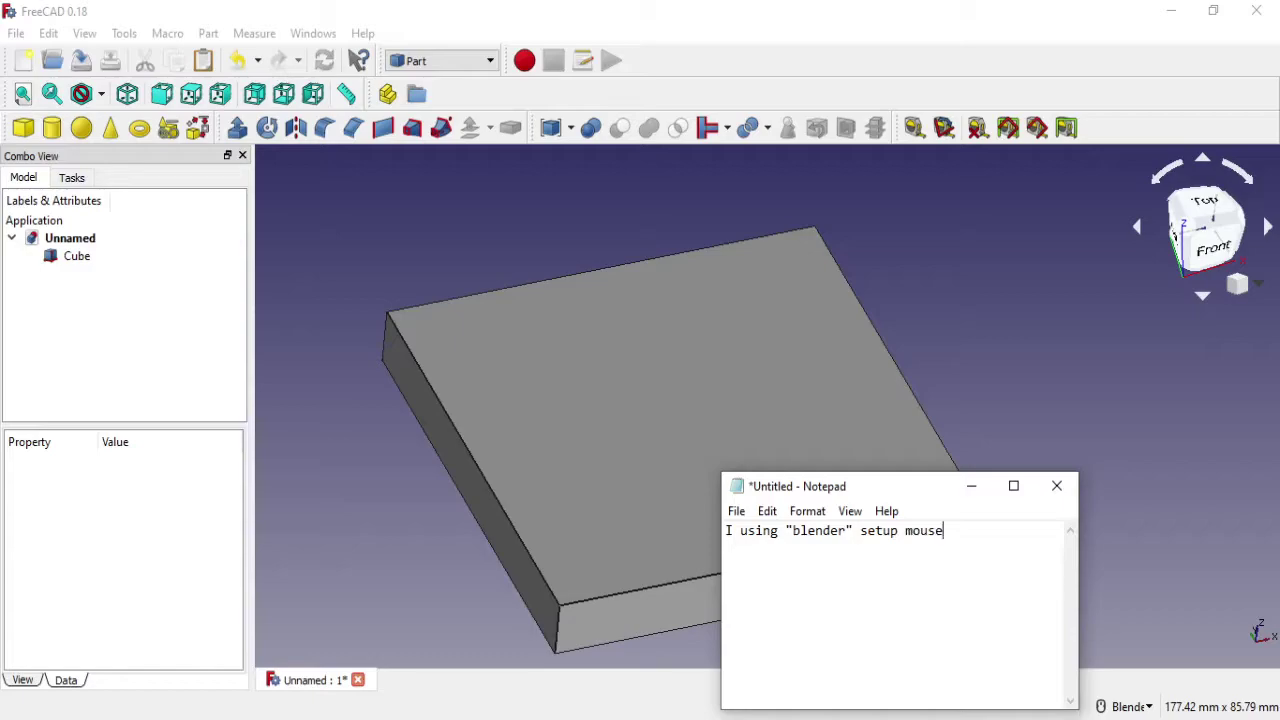
{"action": "type", "text": "in th"}
{"action": "type", "text": "is setup,"}
{"action": "type", "text": "ce"}
{"action": "type", "text": "nter"}
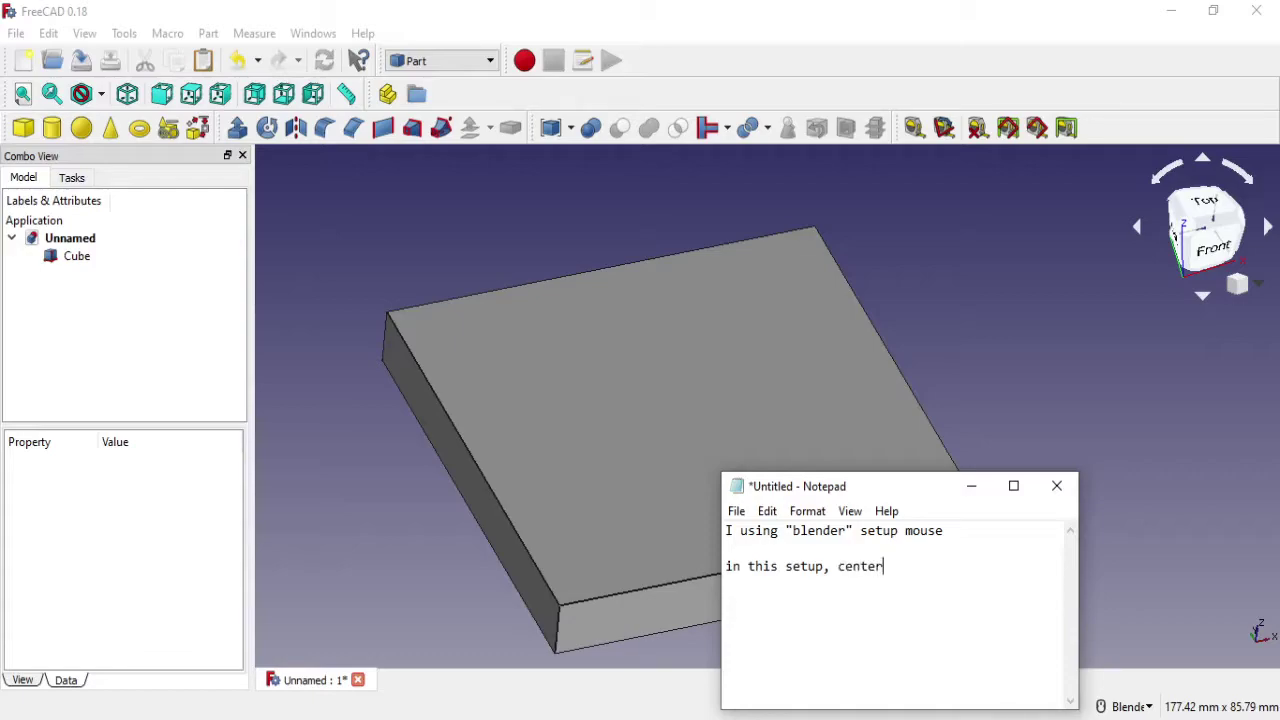
{"action": "type", "text": "click wil"}
{"action": "type", "text": "l be r"}
{"action": "type", "text": "otati"}
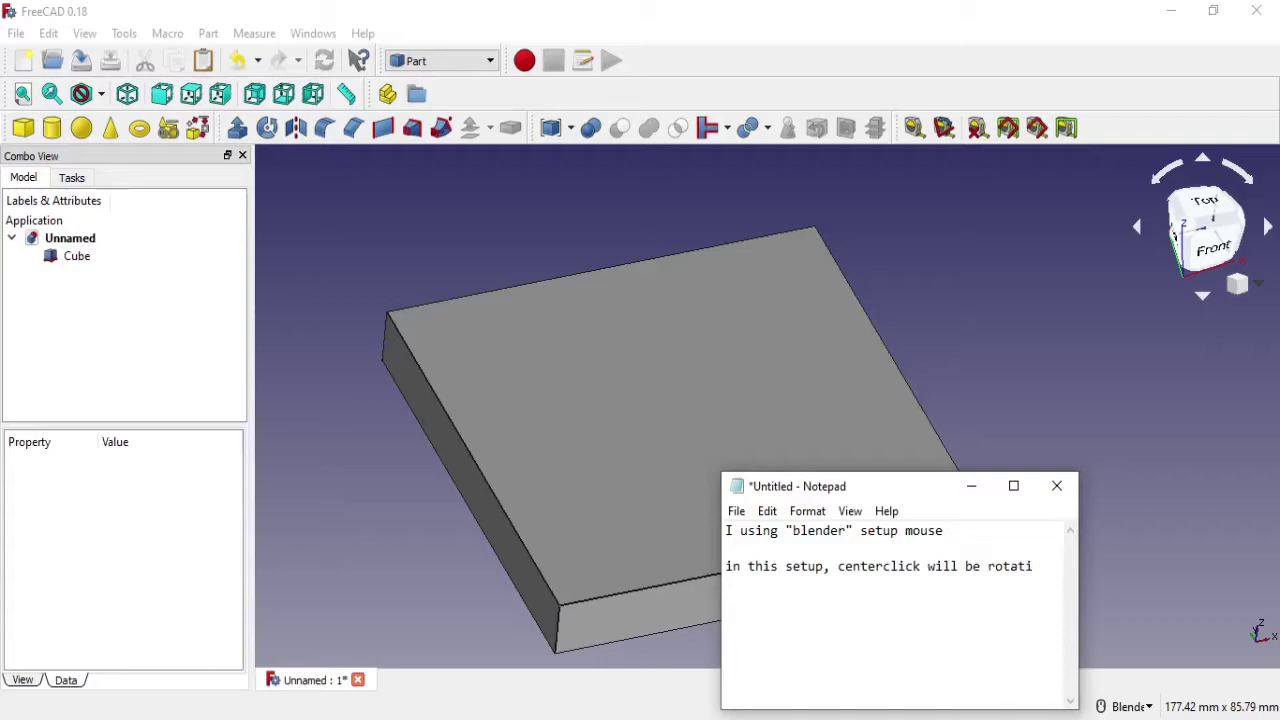
{"action": "type", "text": "ng..."}
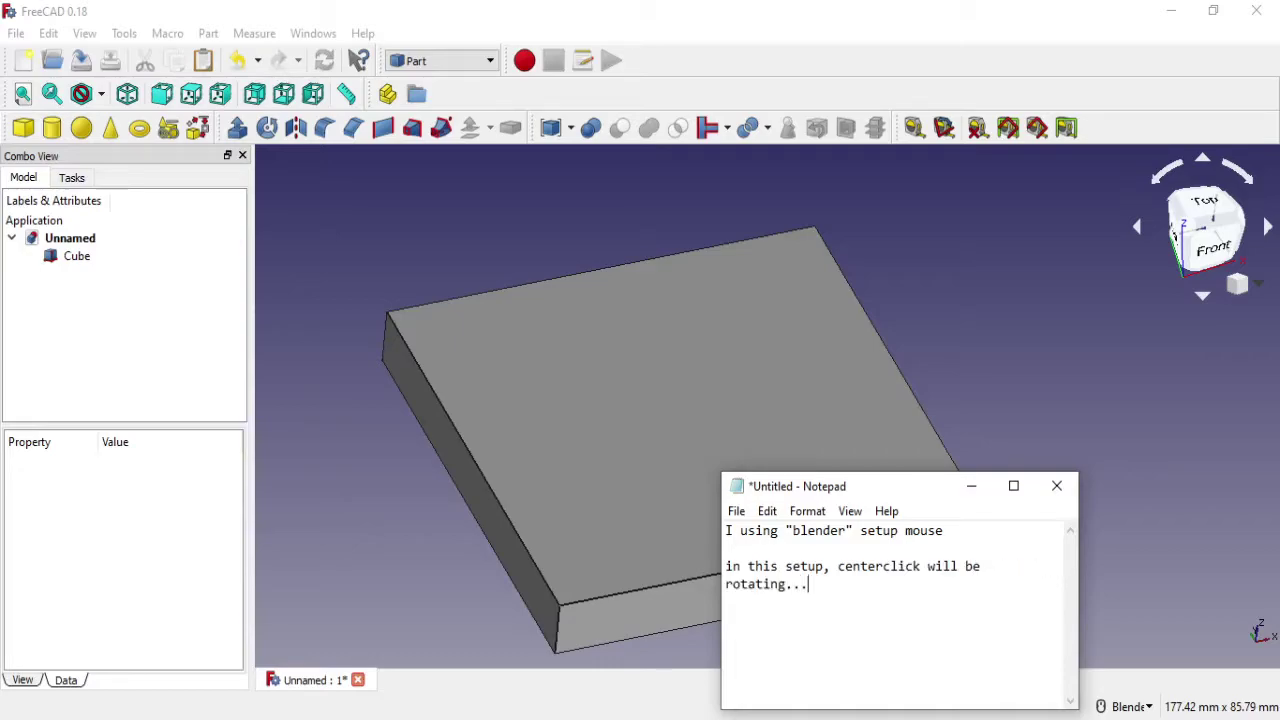
Add a new line saying centre-click plus Shift will move the view.
{"action": "left_click", "coordinate": [971, 486]}
{"action": "mouse_move", "coordinate": [975, 487]}
{"action": "middle_mouse_down"}
{"action": "mouse_move", "coordinate": [829, 462]}
{"action": "mouse_move", "coordinate": [886, 446]}
{"action": "mouse_move", "coordinate": [991, 451]}
{"action": "mouse_move", "coordinate": [797, 560]}
{"action": "mouse_move", "coordinate": [716, 369]}
{"action": "mouse_move", "coordinate": [380, 377]}
{"action": "mouse_move", "coordinate": [646, 440]}
{"action": "mouse_move", "coordinate": [829, 451]}
{"action": "mouse_move", "coordinate": [879, 549]}
{"action": "mouse_move", "coordinate": [660, 414]}
{"action": "middle_mouse_up"}
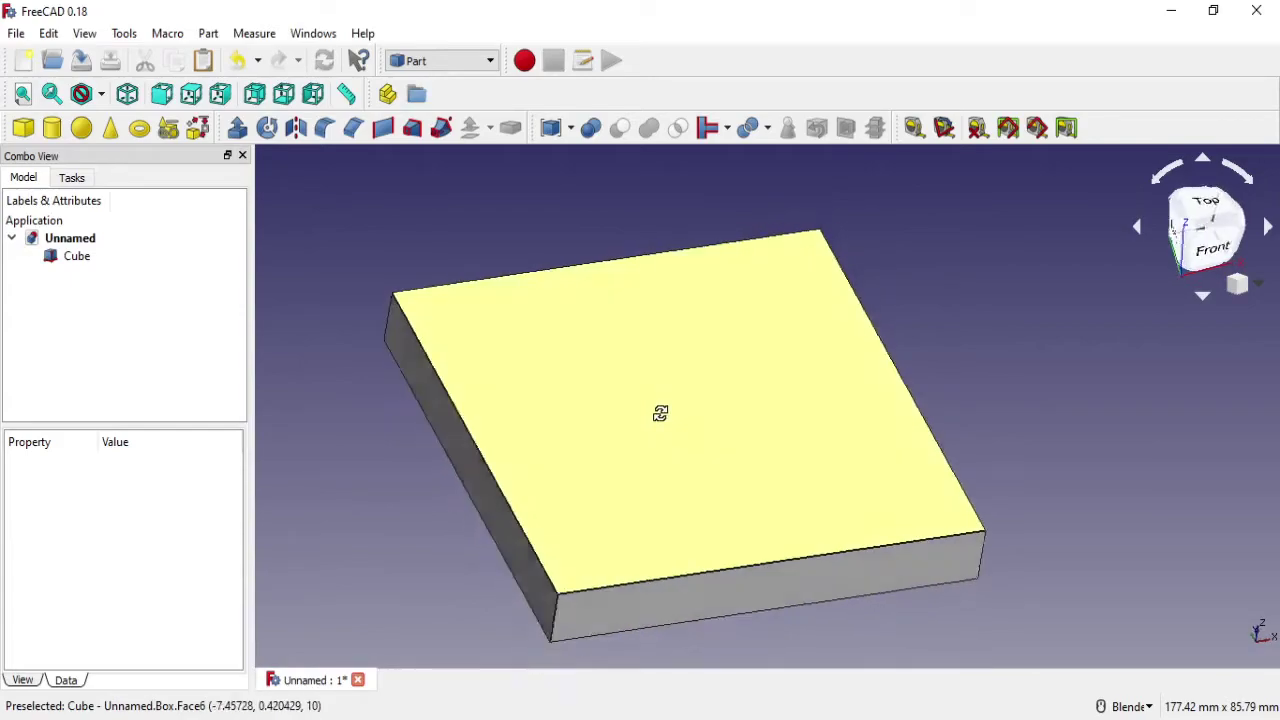
{"action": "left_click", "coordinate": [662, 706]}
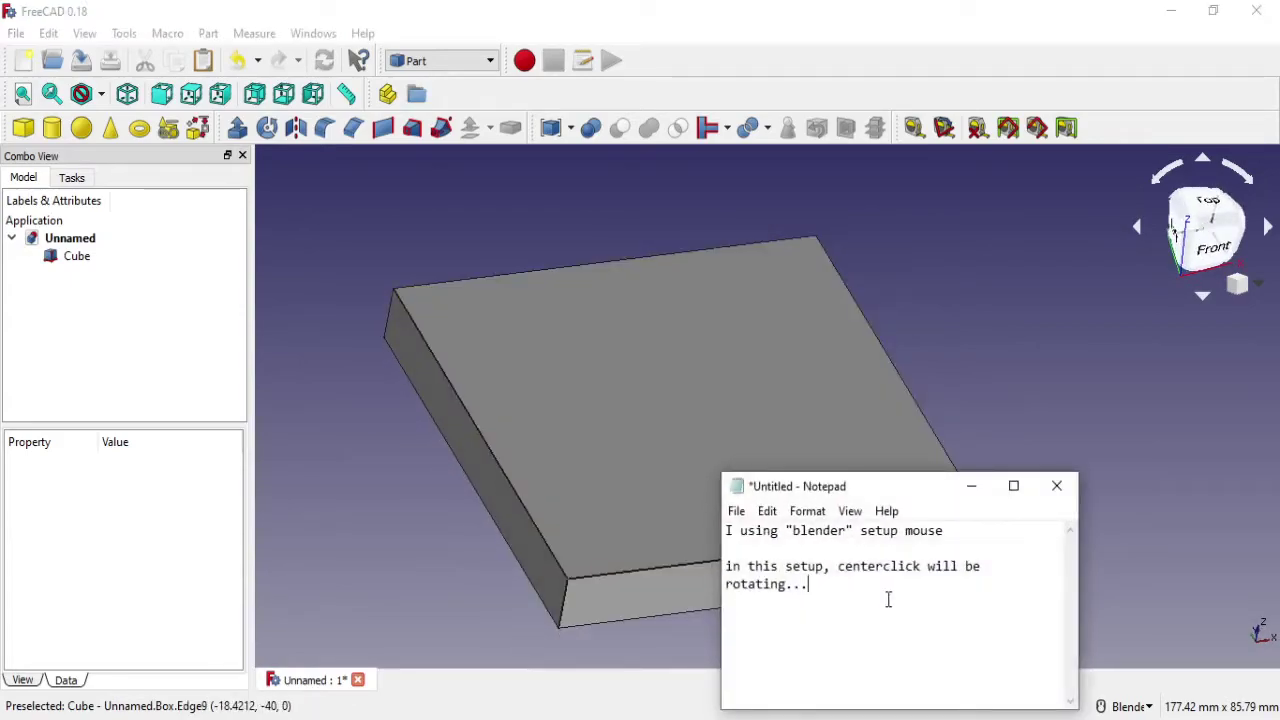
{"action": "key", "text": "Return"}
{"action": "key", "text": "Return"}
{"action": "type", "text": "an when "}
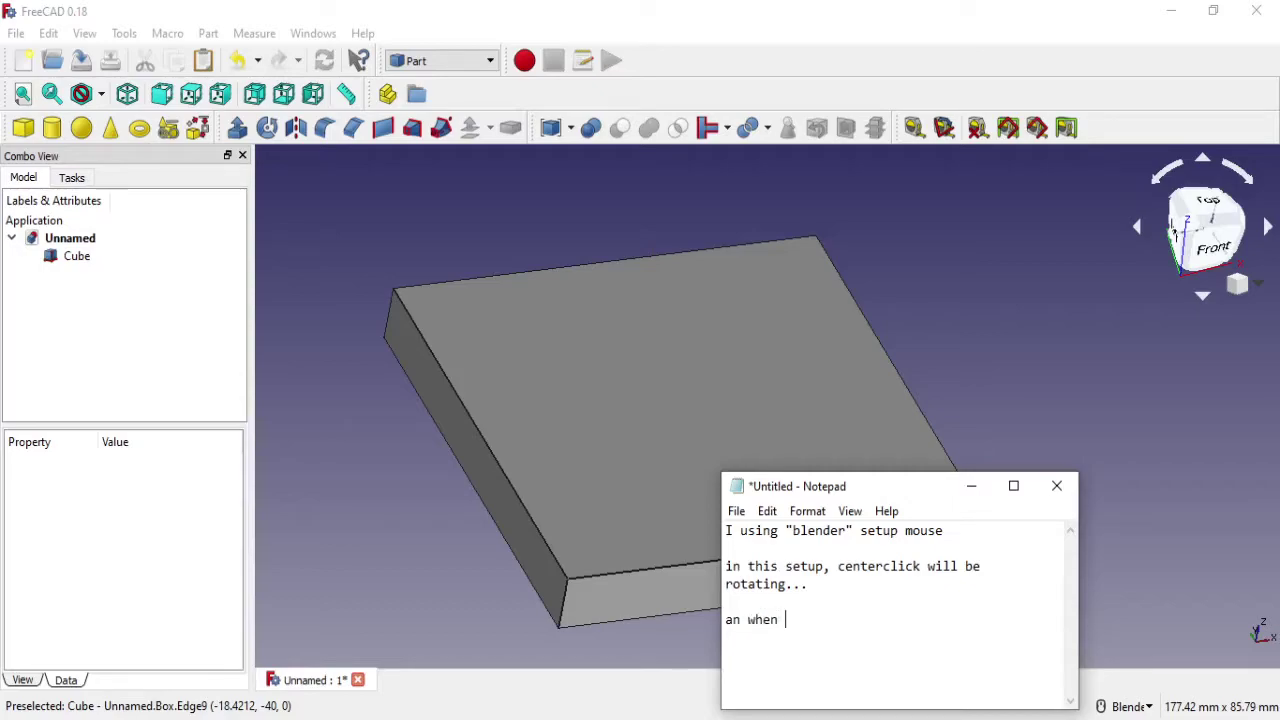
{"action": "type", "text": "we "}
{"action": "type", "text": "press cen"}
{"action": "type", "text": "terclick "}
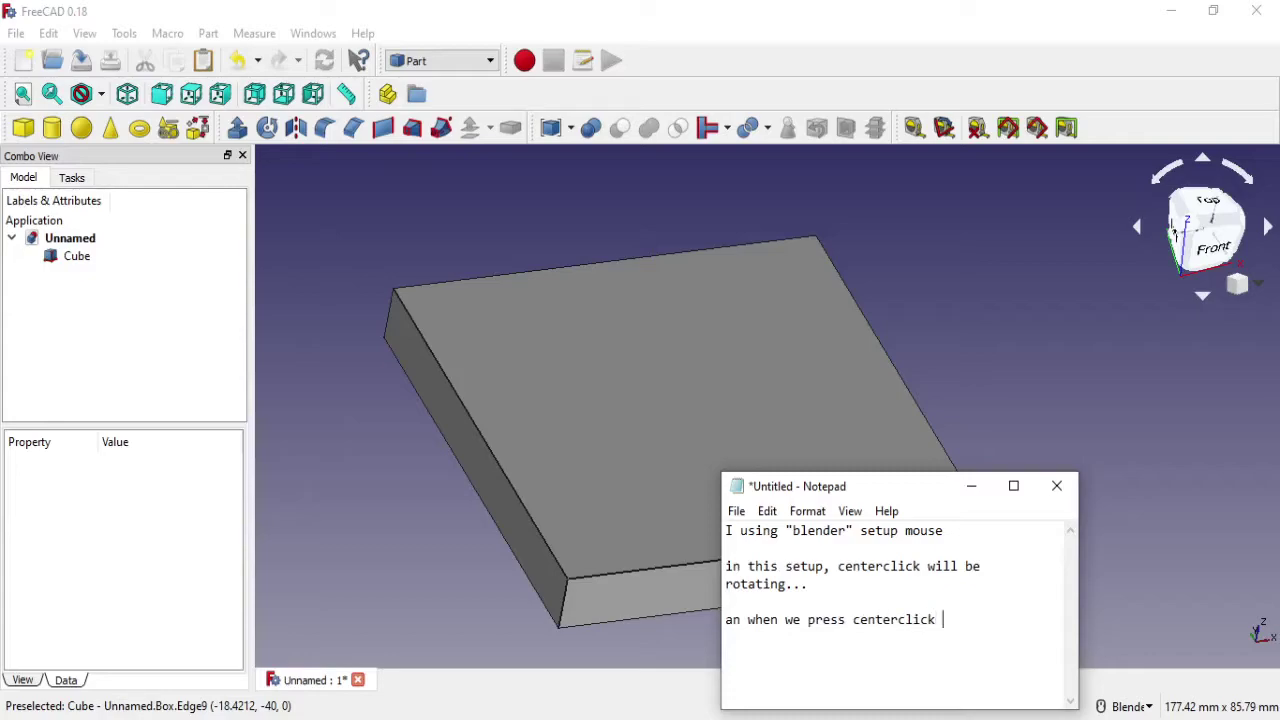
{"action": "type", "text": "+ shi"}
{"action": "type", "text": "ft, "}
{"action": "type", "text": "it will mo"}
{"action": "type", "text": "ve"}
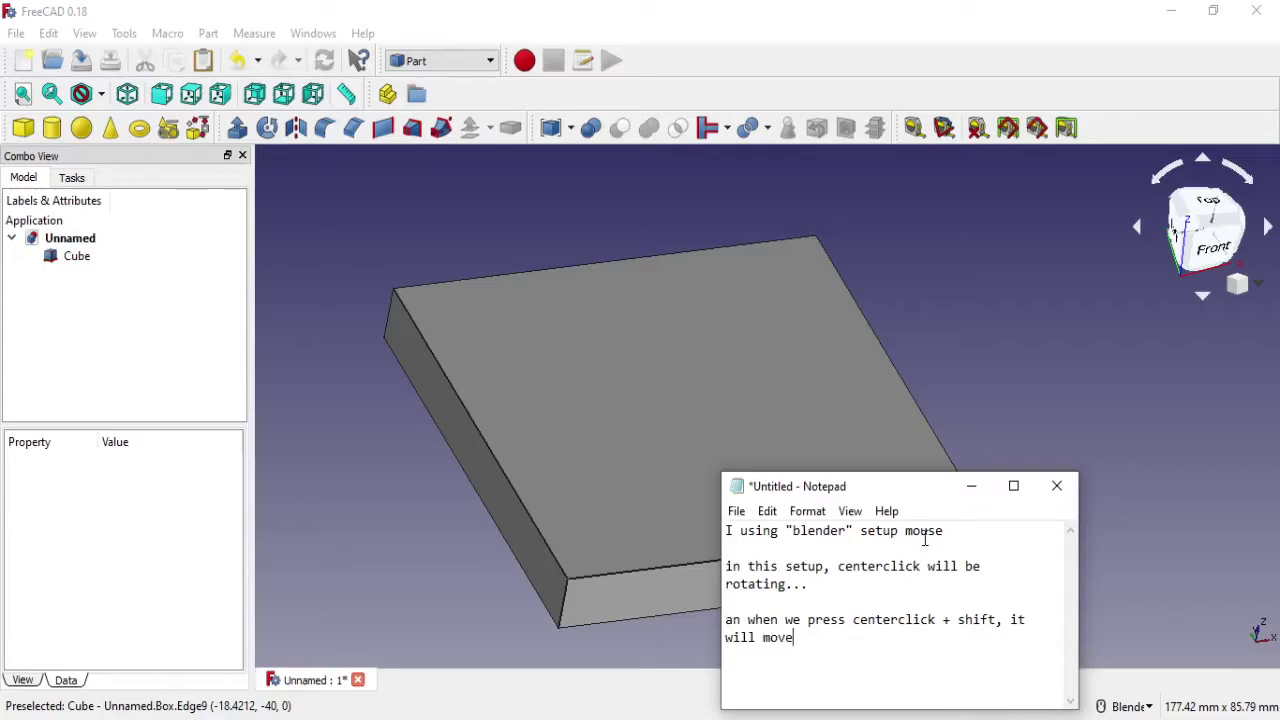
Erase all the note's text and minimize Notepad to show the plate.
{"action": "left_click", "coordinate": [970, 486]}
{"action": "mouse_move", "coordinate": [777, 473]}
{"action": "middle_mouse_down", "text": "shift"}
{"action": "mouse_move", "coordinate": [886, 448]}
{"action": "mouse_move", "coordinate": [620, 429]}
{"action": "mouse_move", "coordinate": [846, 371]}
{"action": "mouse_move", "coordinate": [829, 414]}
{"action": "mouse_move", "coordinate": [792, 435]}
{"action": "mouse_move", "coordinate": [731, 434]}
{"action": "middle_mouse_up", "text": "shift"}
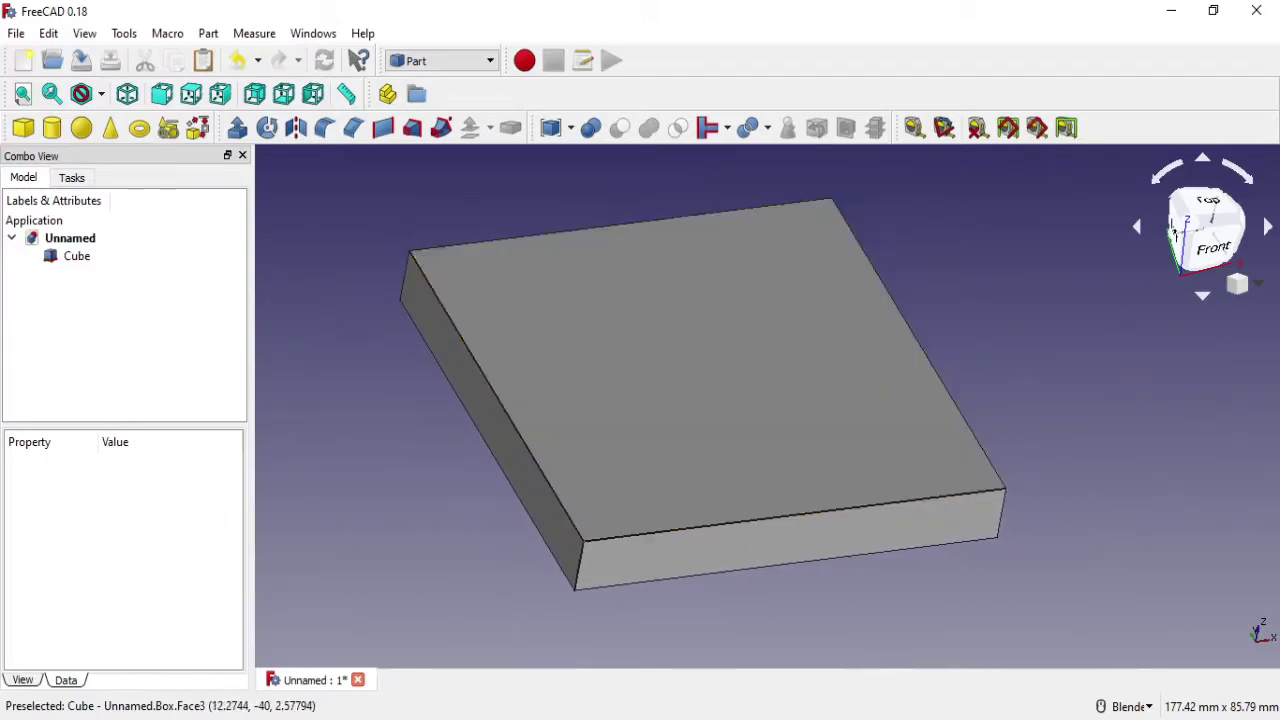
{"action": "key", "text": "alt+Tab"}
{"action": "key", "text": "ctrl+a"}
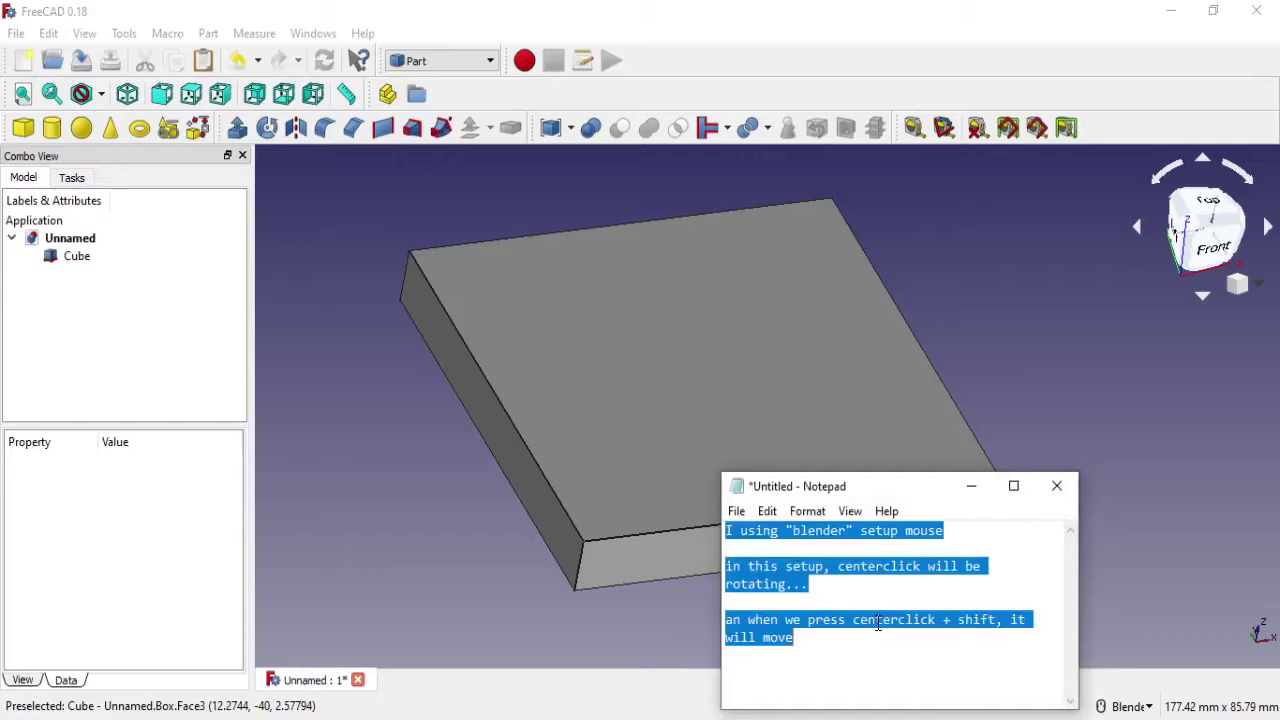
{"action": "key", "text": "Delete"}
{"action": "left_click", "coordinate": [970, 486]}
{"action": "mouse_move", "coordinate": [940, 468]}
{"action": "middle_mouse_down"}
{"action": "mouse_move", "coordinate": [906, 409]}
{"action": "mouse_move", "coordinate": [834, 383]}
{"action": "middle_mouse_up"}
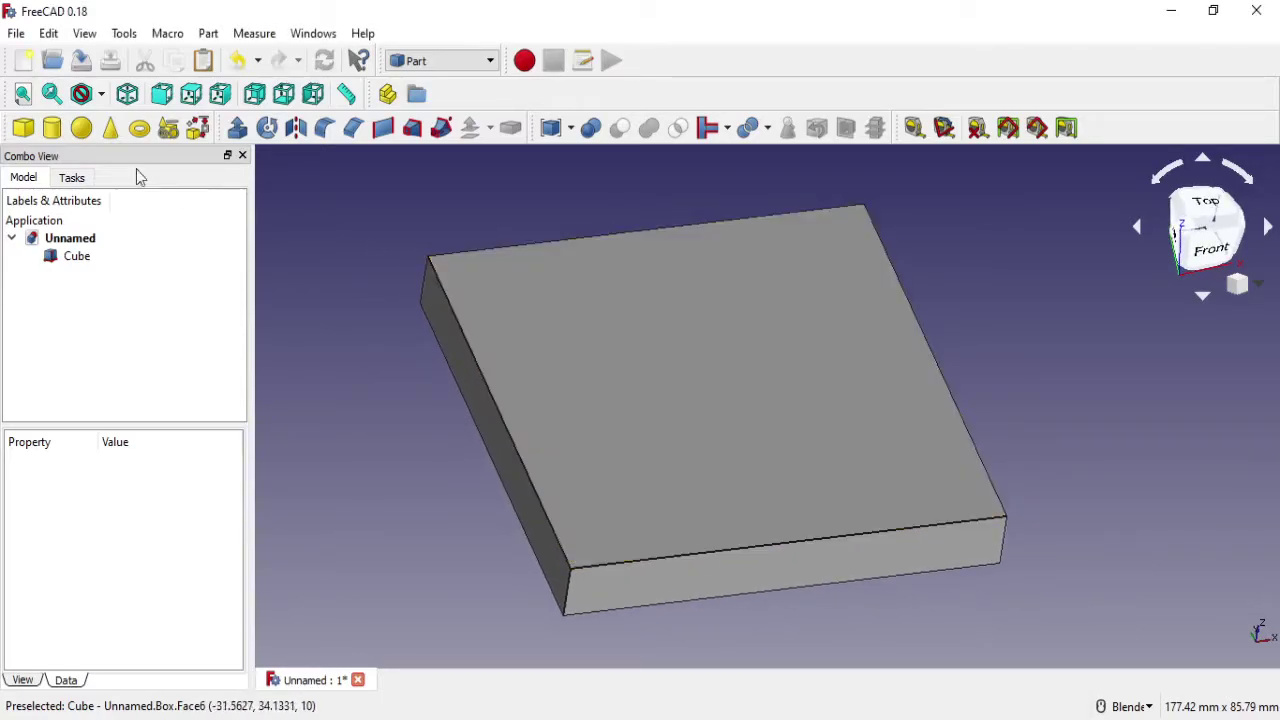
Add a Cylinder to the model and select it to show its properties.
{"action": "left_click", "coordinate": [52, 127]}
{"action": "scroll", "coordinate": [765, 388], "scroll_direction": "up", "scroll_amount": 3}
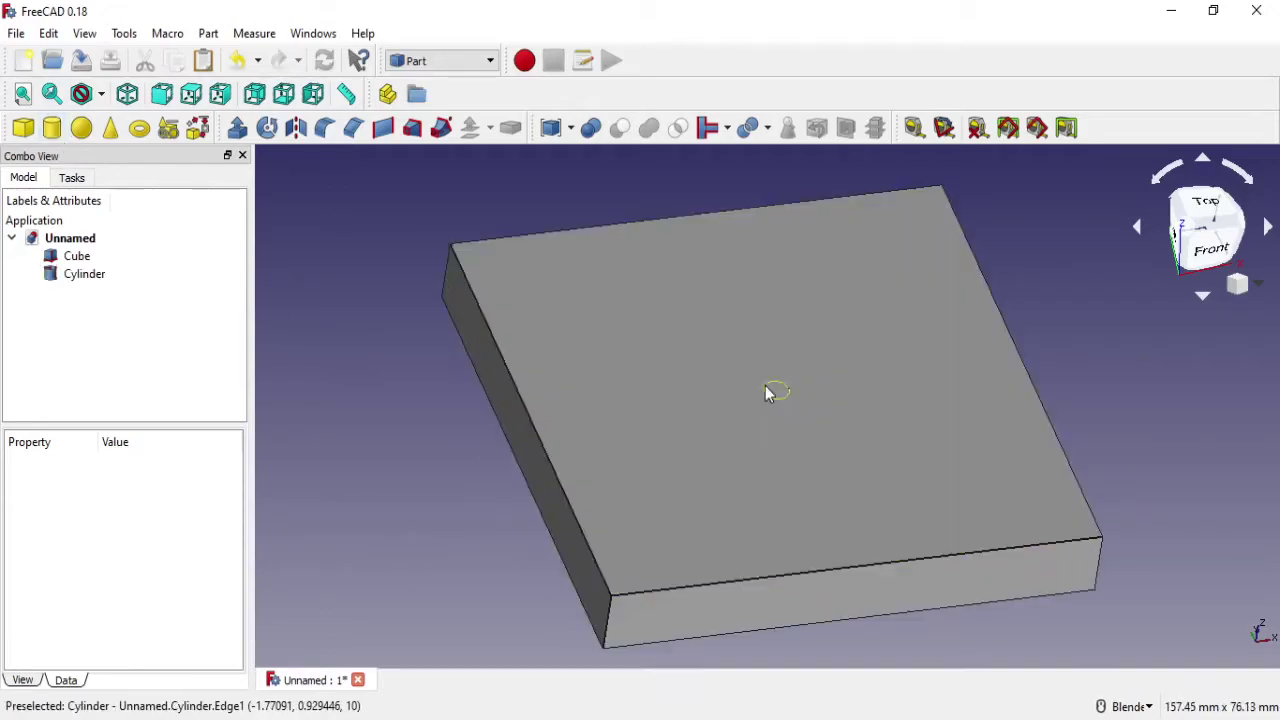
{"action": "mouse_move", "coordinate": [766, 391]}
{"action": "middle_mouse_down"}
{"action": "mouse_move", "coordinate": [766, 243]}
{"action": "mouse_move", "coordinate": [774, 337]}
{"action": "mouse_move", "coordinate": [760, 374]}
{"action": "middle_mouse_up"}
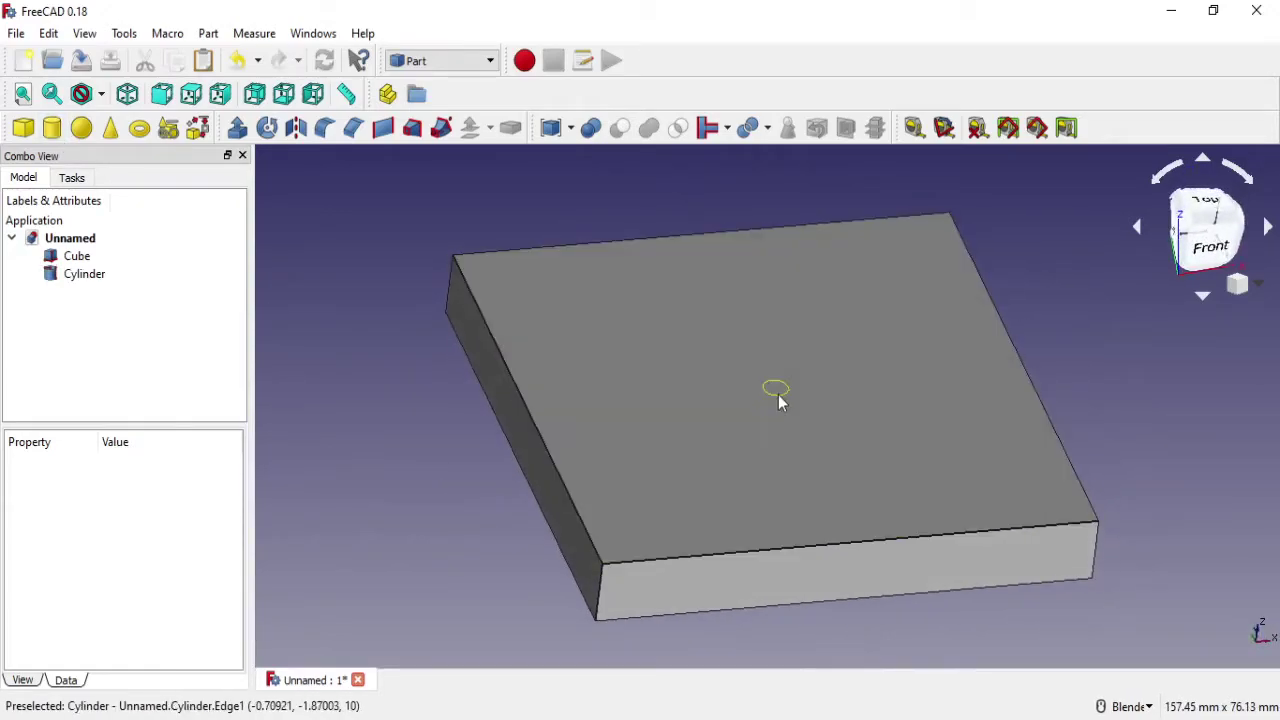
{"action": "left_click", "coordinate": [778, 388]}
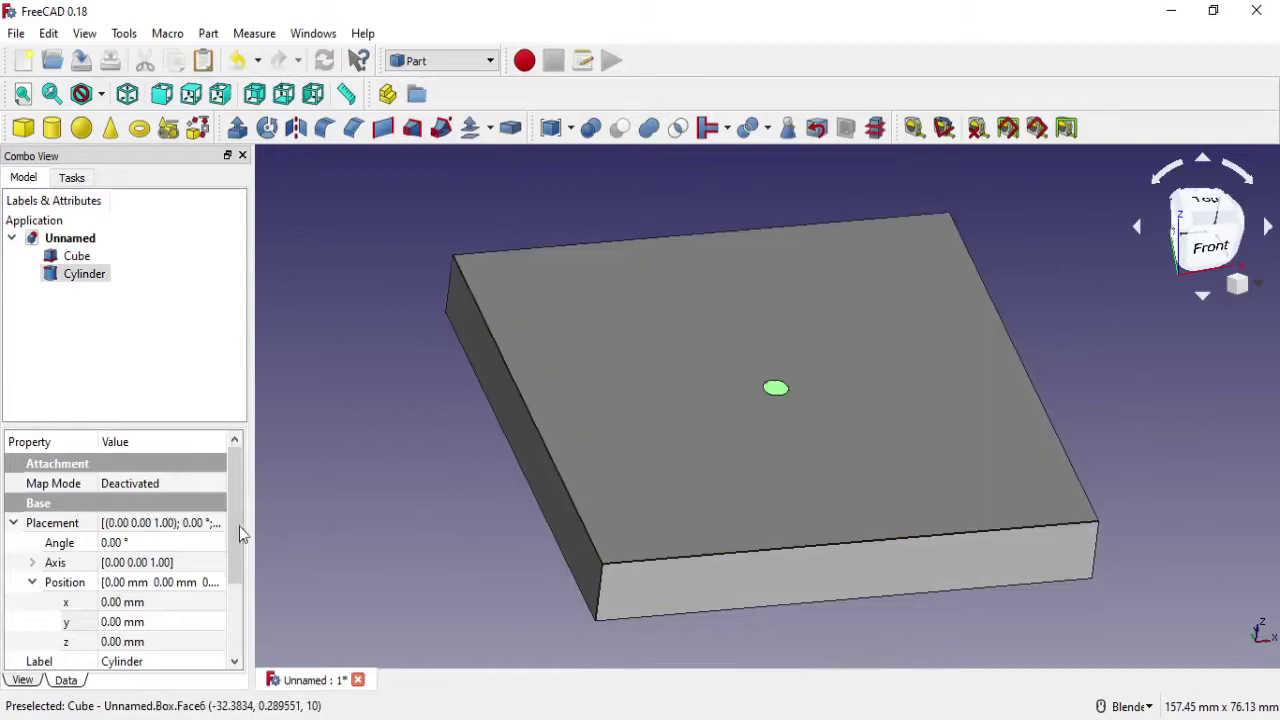
{"action": "left_click_drag", "start_coordinate": [234, 516], "coordinate": [225, 598]}
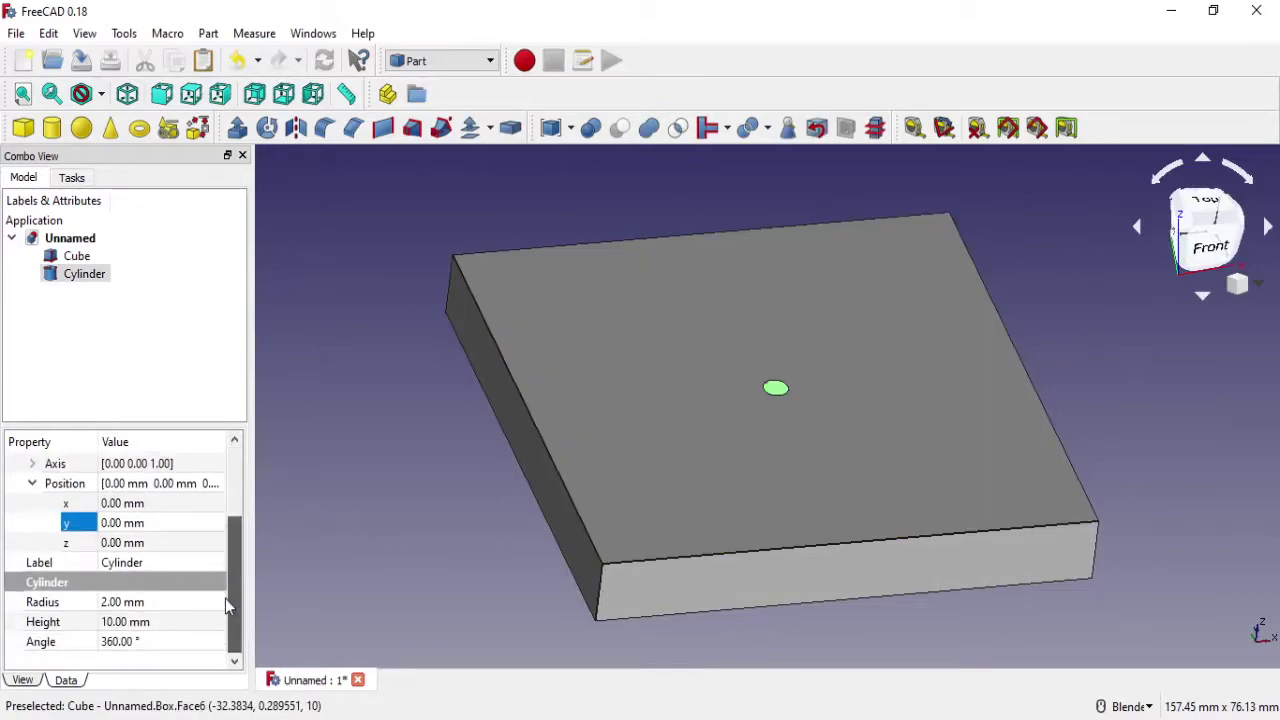
Set the cylinder's Radius to 30 mm.
{"action": "left_click", "coordinate": [158, 603]}
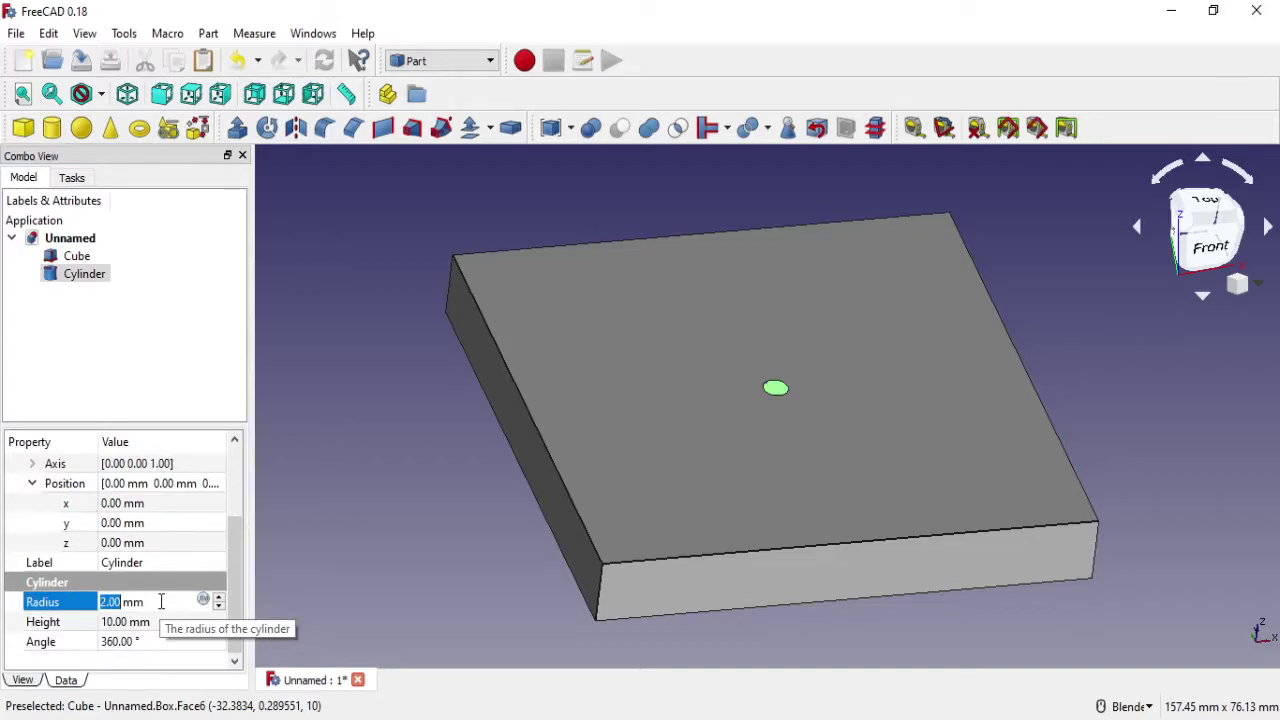
{"action": "type", "text": "2"}
{"action": "type", "text": "0"}
{"action": "key", "text": "Return"}
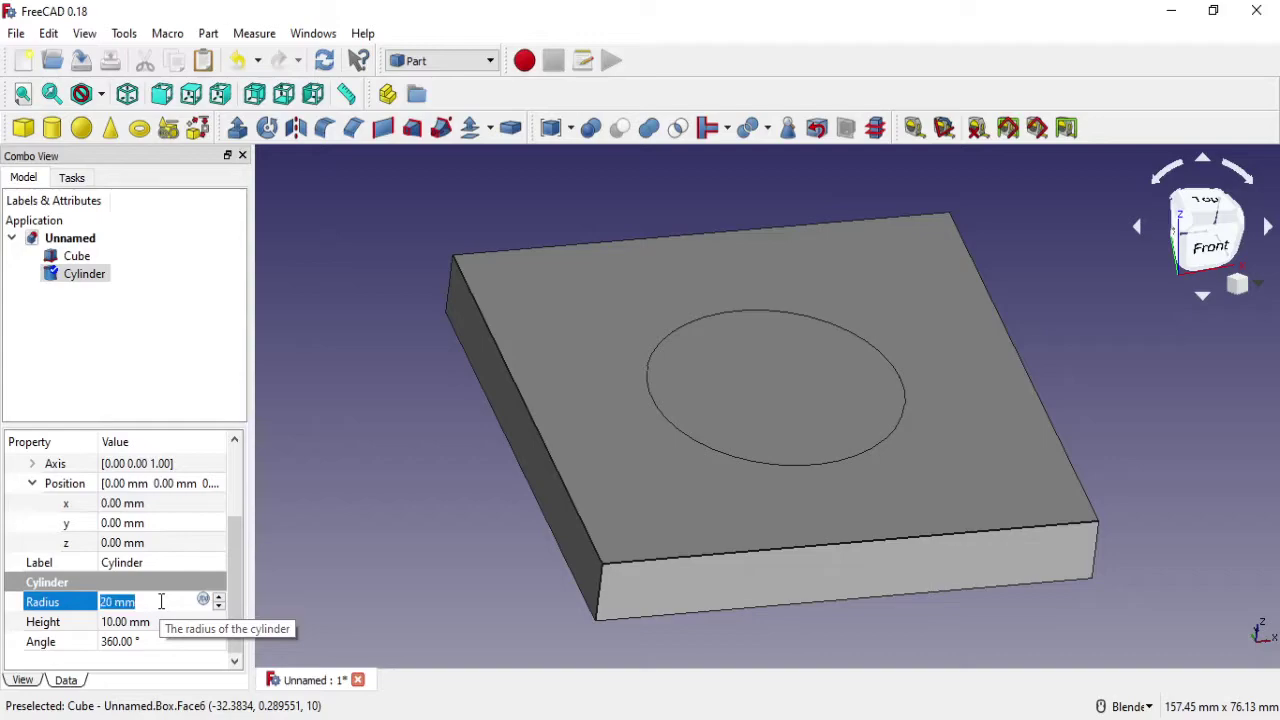
{"action": "type", "text": "50"}
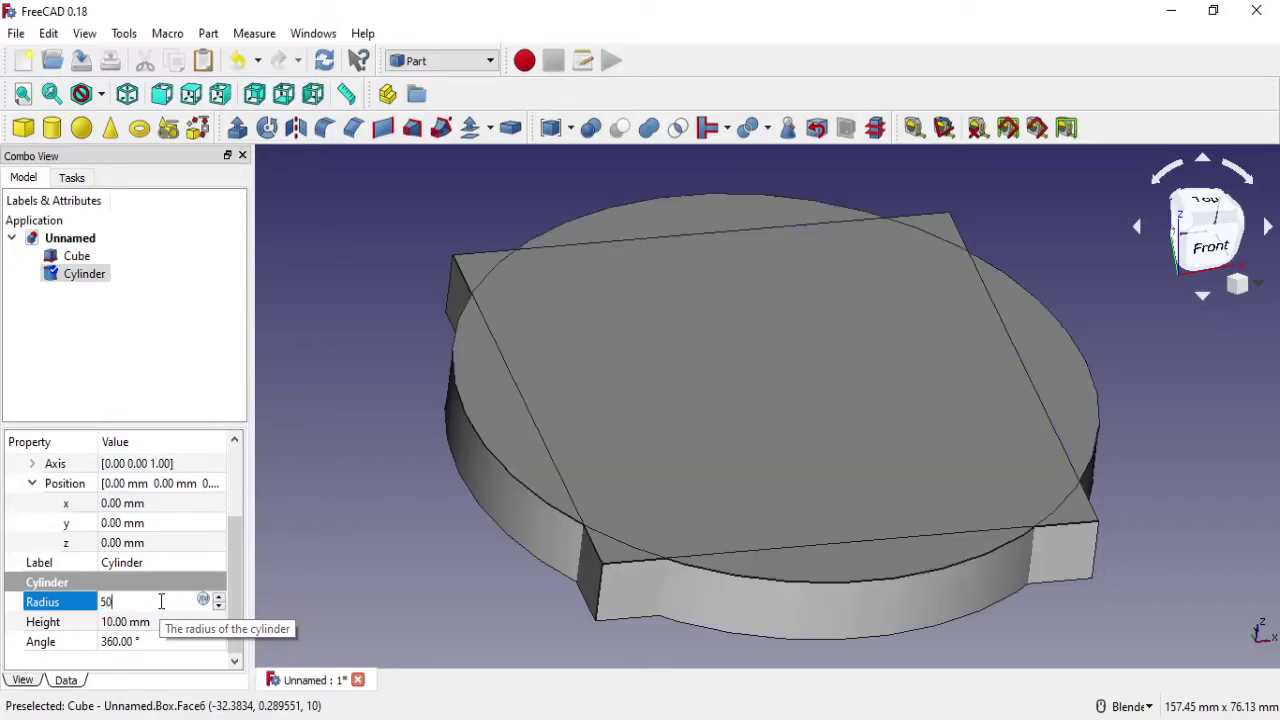
{"action": "key", "text": "Return"}
{"action": "type", "text": "30"}
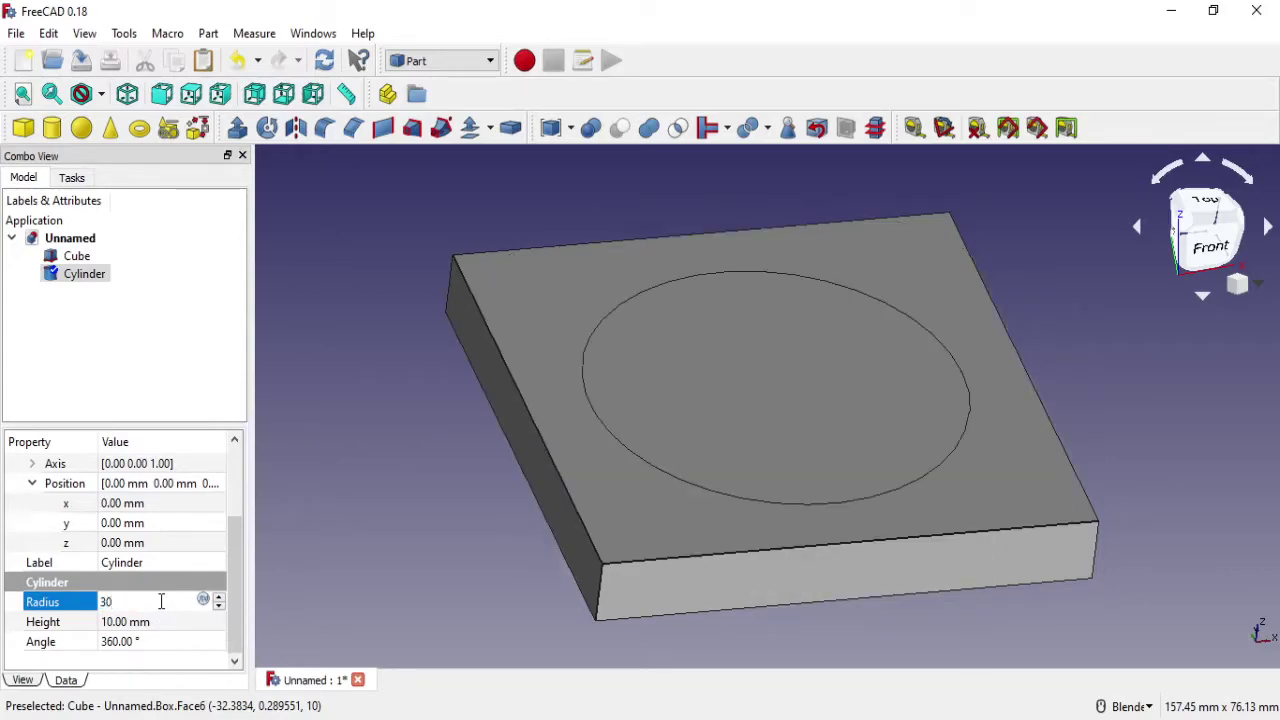
{"action": "middle_click_drag", "start_coordinate": [803, 443], "coordinate": [802, 462]}
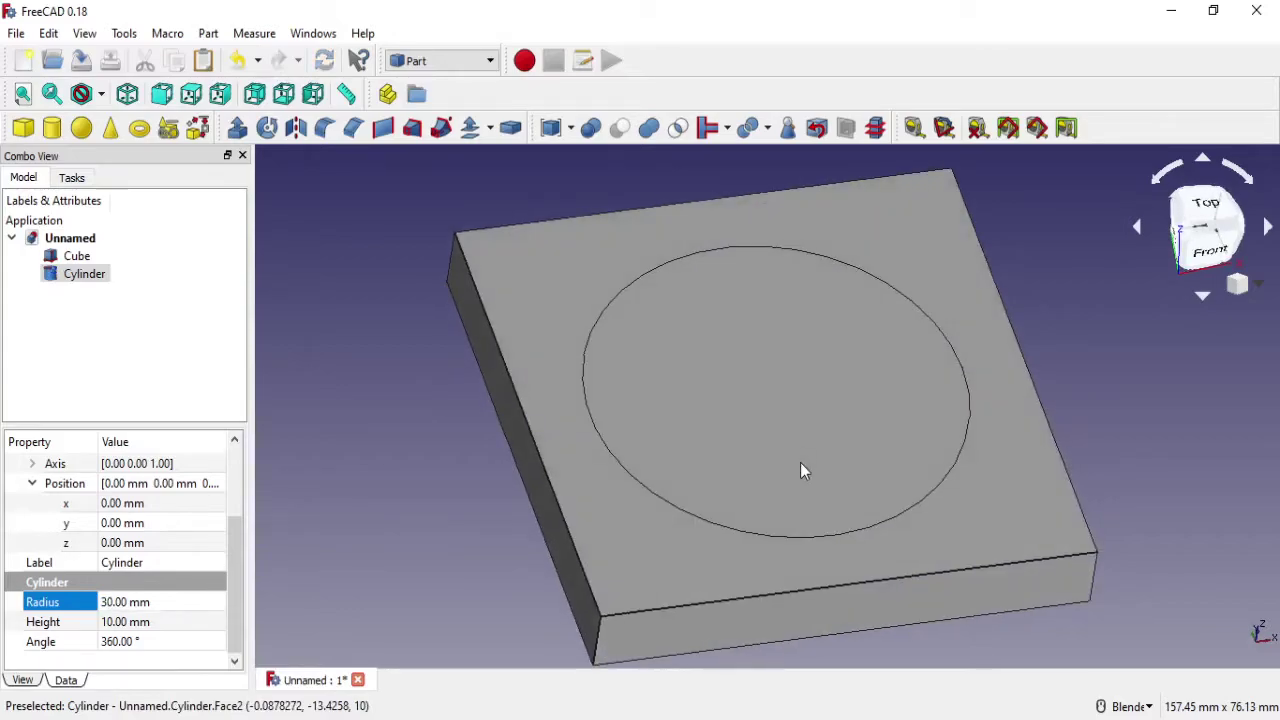
Boolean-cut the cylinder from the plate, leaving a 30 mm-radius central hole.
{"action": "left_click", "coordinate": [426, 350]}
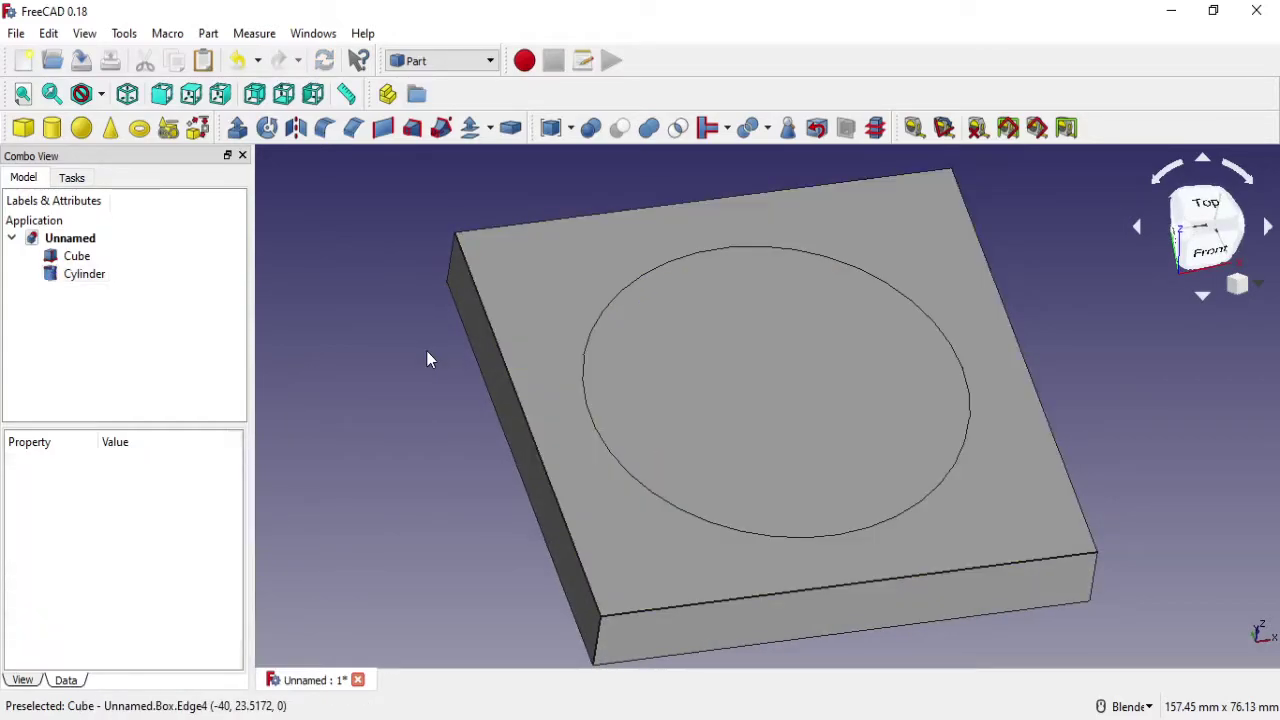
{"action": "left_click", "coordinate": [548, 288]}
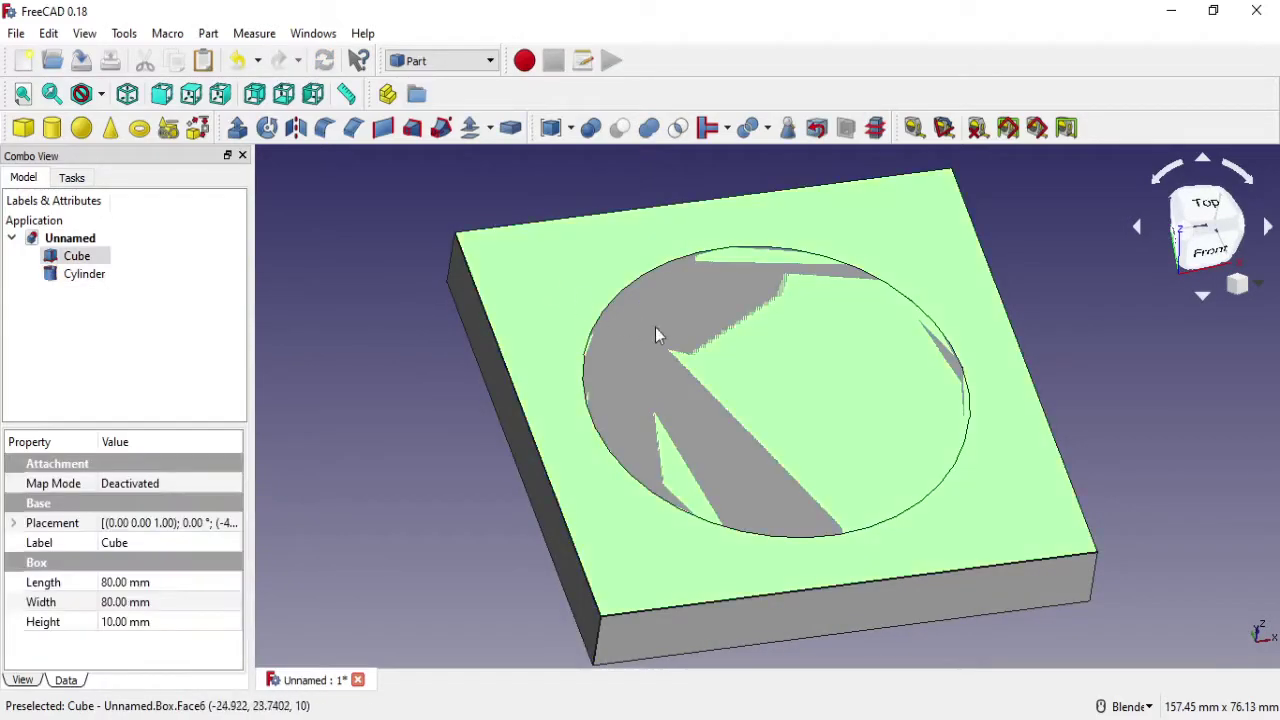
{"action": "left_click", "coordinate": [659, 333], "text": "ctrl"}
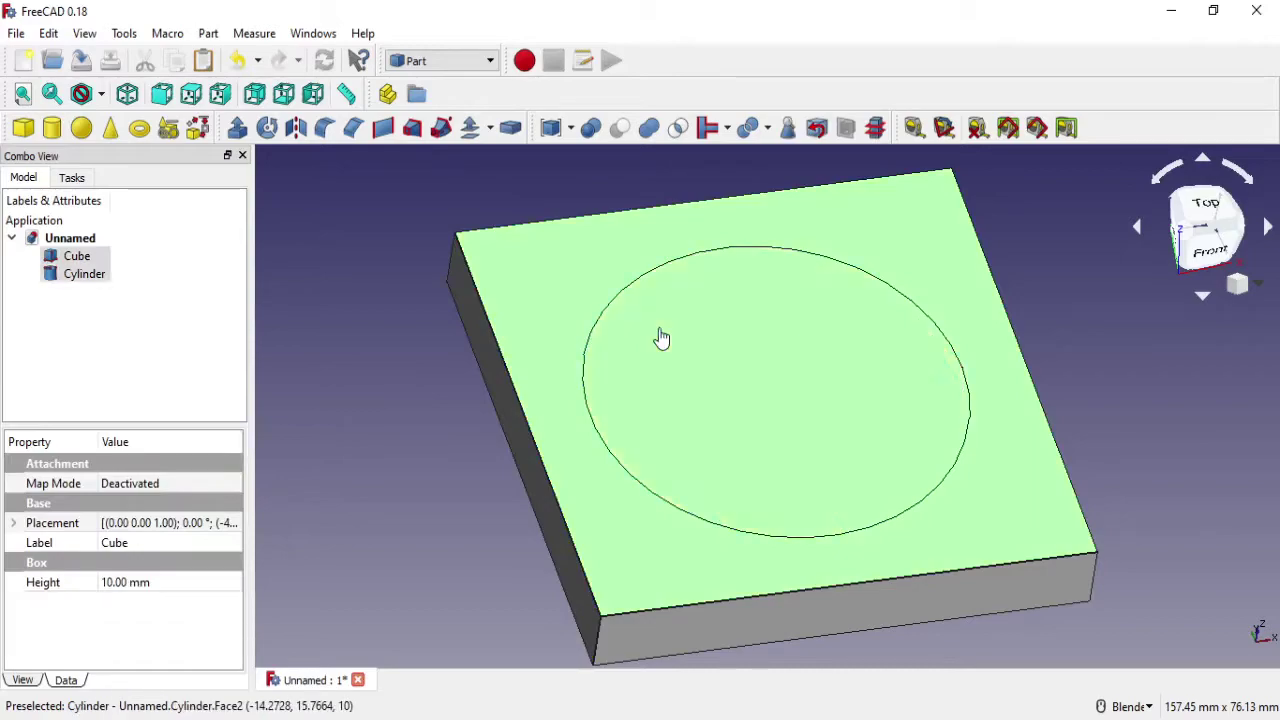
{"action": "left_click", "coordinate": [621, 130]}
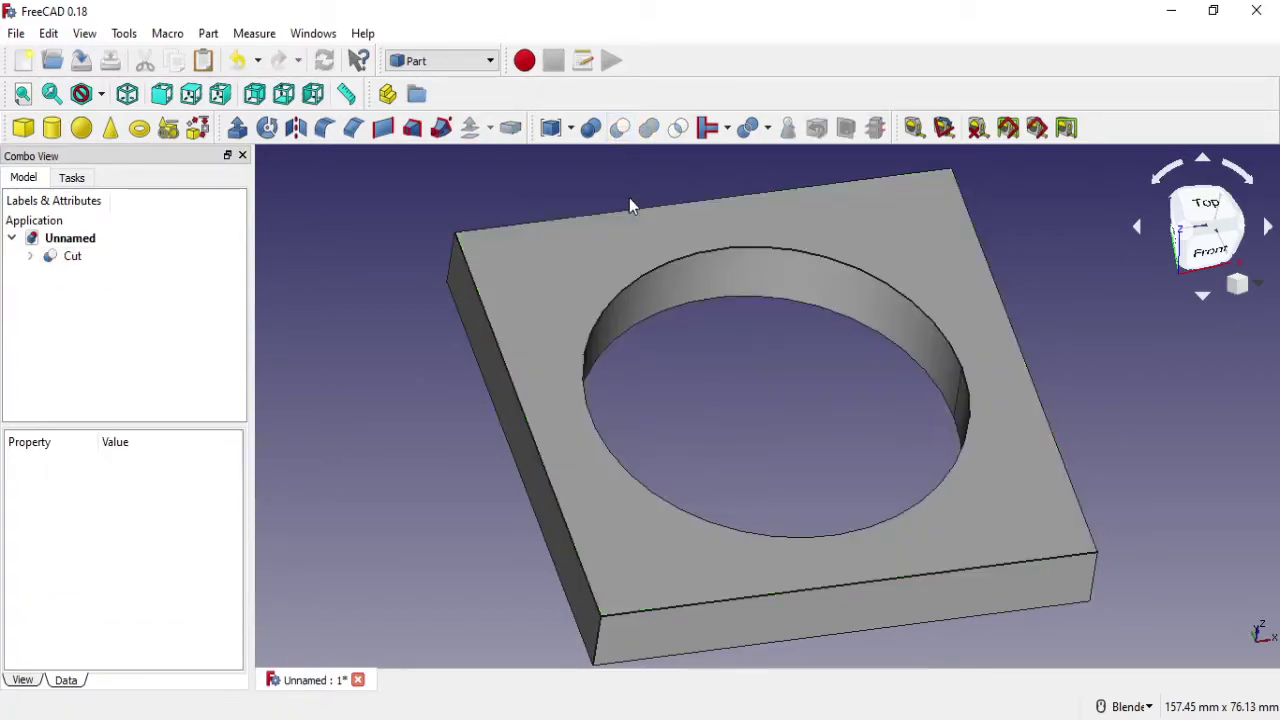
{"action": "left_click", "coordinate": [710, 250]}
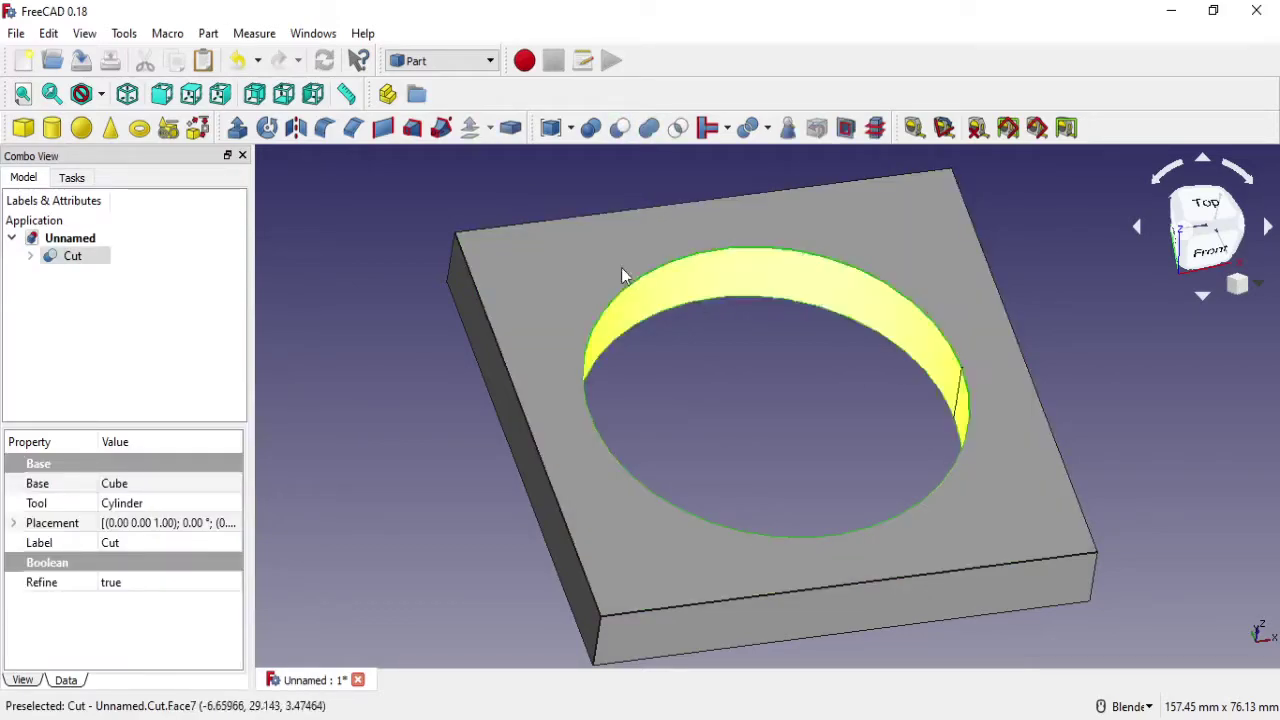
Chamfer the Cut solid's hole edges by 1.5 mm.
{"action": "left_click", "coordinate": [356, 139]}
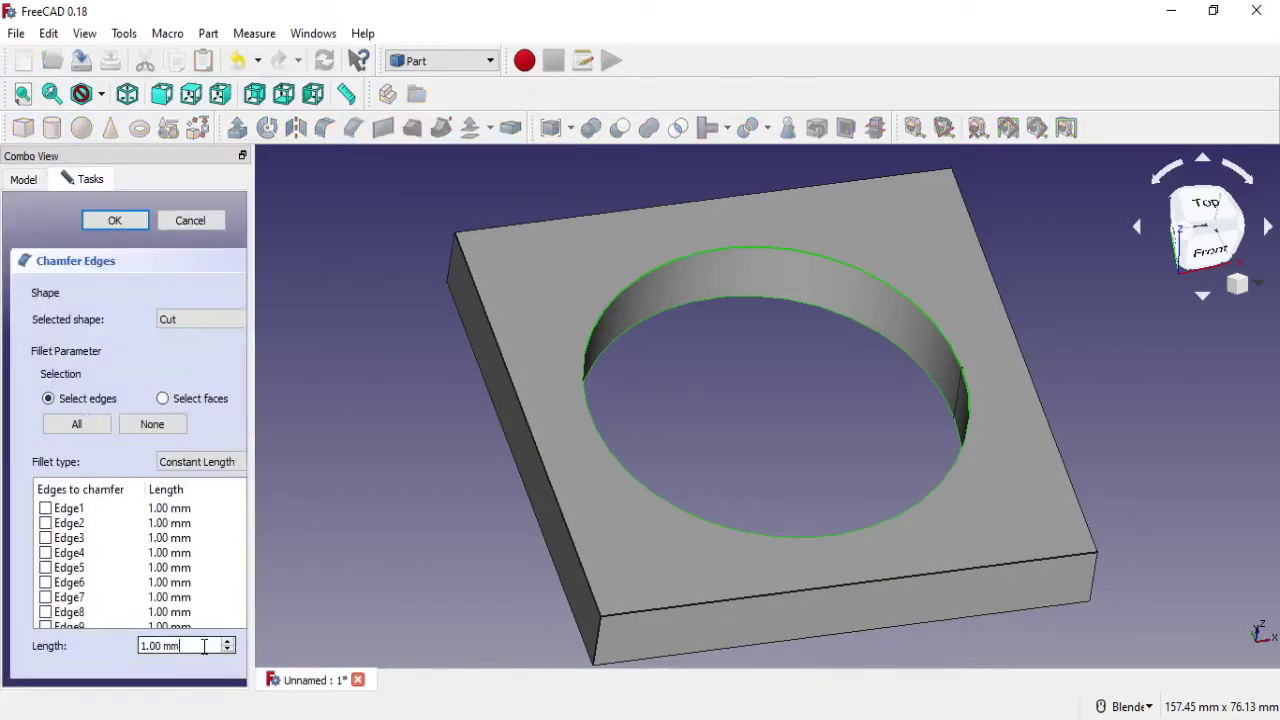
{"action": "left_click", "coordinate": [170, 645]}
{"action": "left_click", "coordinate": [181, 645]}
{"action": "left_click_drag", "start_coordinate": [181, 645], "coordinate": [120, 648]}
{"action": "type", "text": "1.5"}
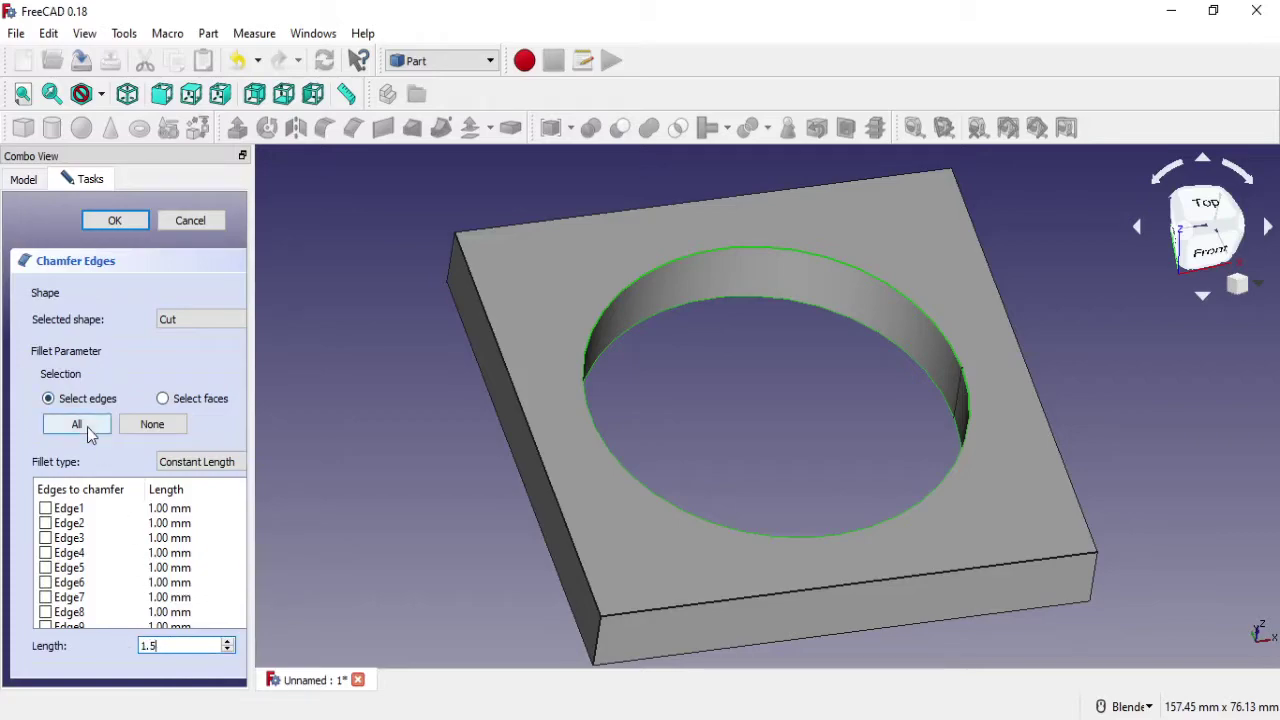
{"action": "left_click", "coordinate": [95, 224]}
{"action": "mouse_move", "coordinate": [629, 369]}
{"action": "middle_mouse_down"}
{"action": "mouse_move", "coordinate": [820, 356]}
{"action": "mouse_move", "coordinate": [860, 387]}
{"action": "middle_mouse_up"}
{"action": "scroll", "coordinate": [810, 370], "scroll_direction": "down", "scroll_amount": 2}
{"action": "scroll", "coordinate": [860, 387], "scroll_direction": "up", "scroll_amount": 2}
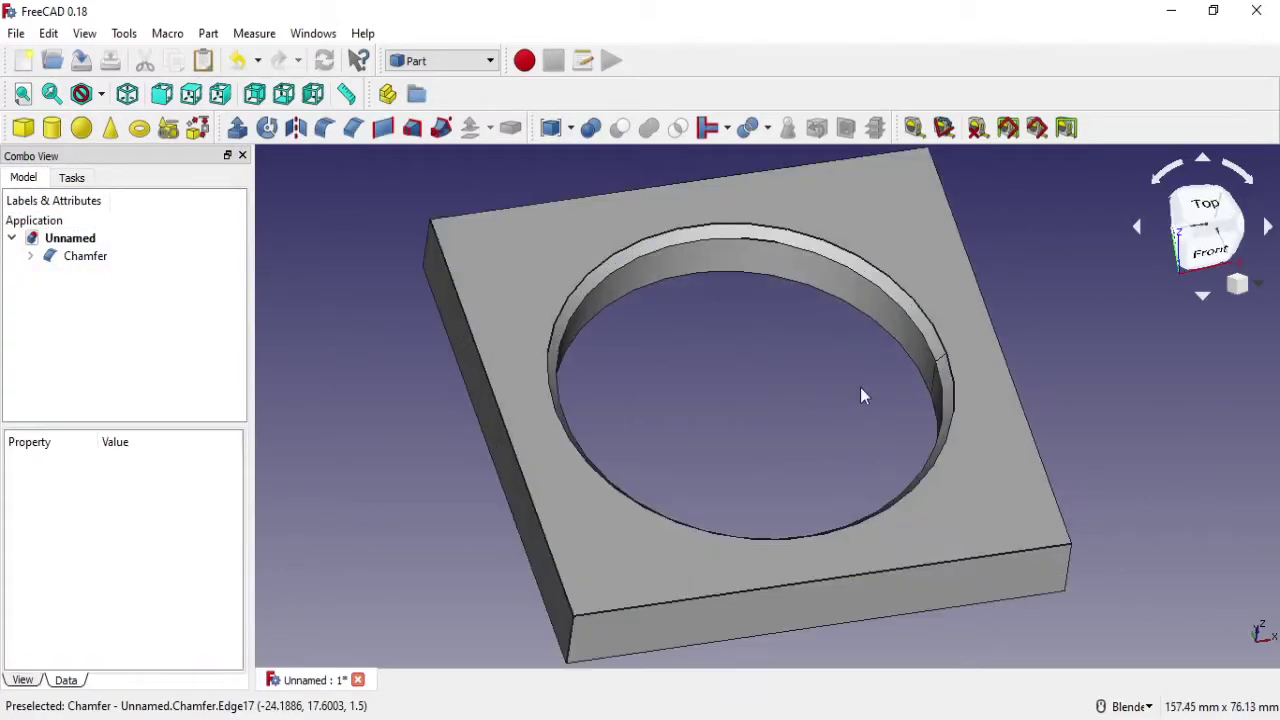
{"action": "scroll", "coordinate": [860, 387], "scroll_direction": "down", "scroll_amount": 2}
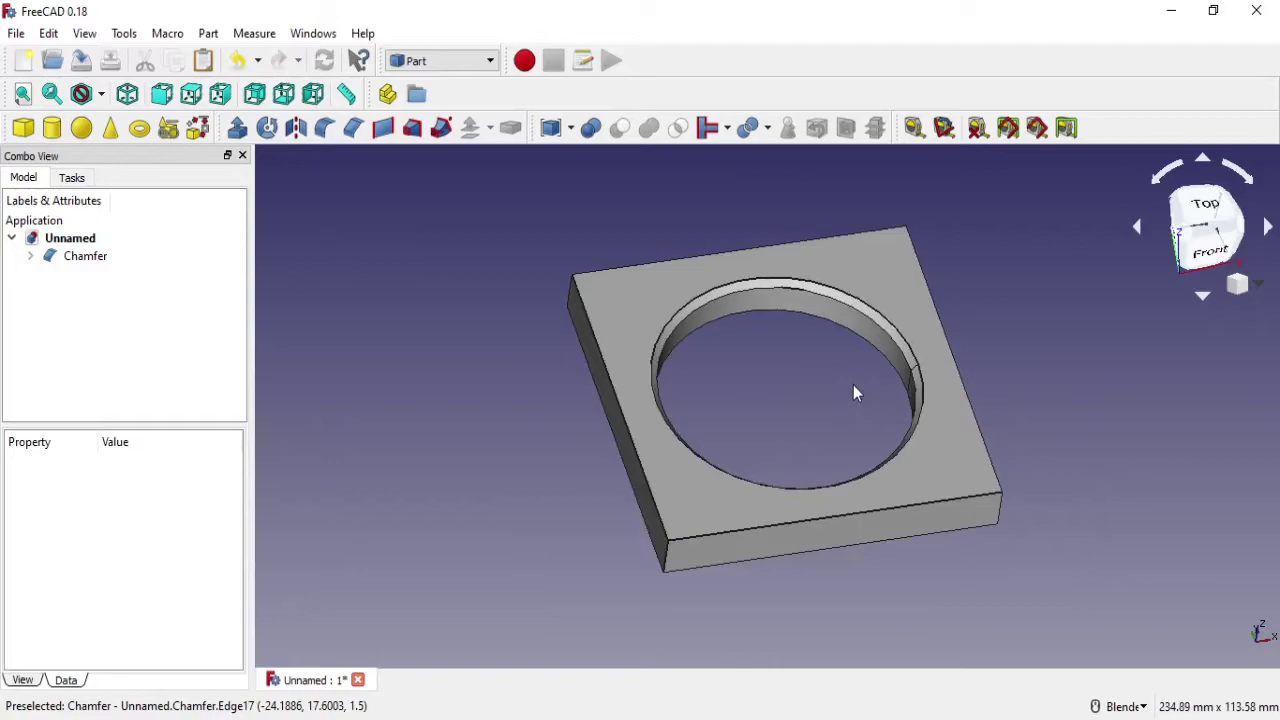
Add a second small cylinder, Cylinder001, and select it.
{"action": "left_click", "coordinate": [52, 127]}
{"action": "scroll", "coordinate": [827, 412], "scroll_direction": "up", "scroll_amount": 2}
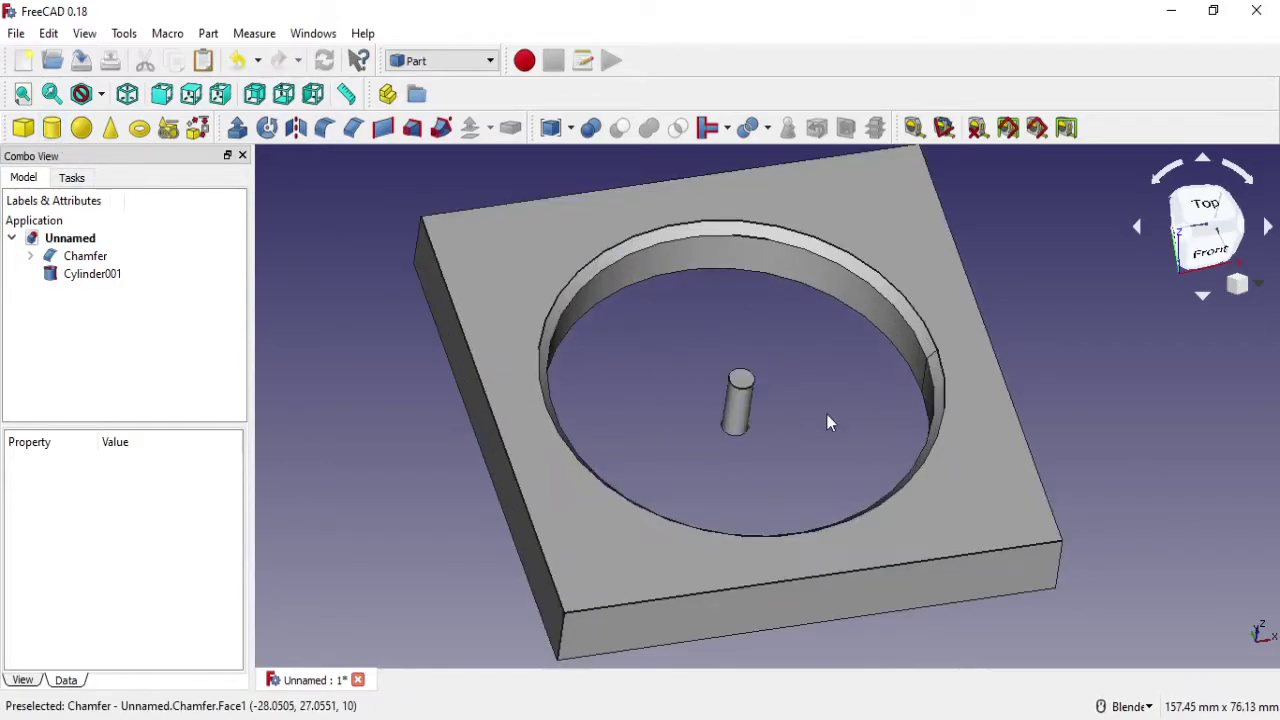
{"action": "left_click", "coordinate": [740, 418]}
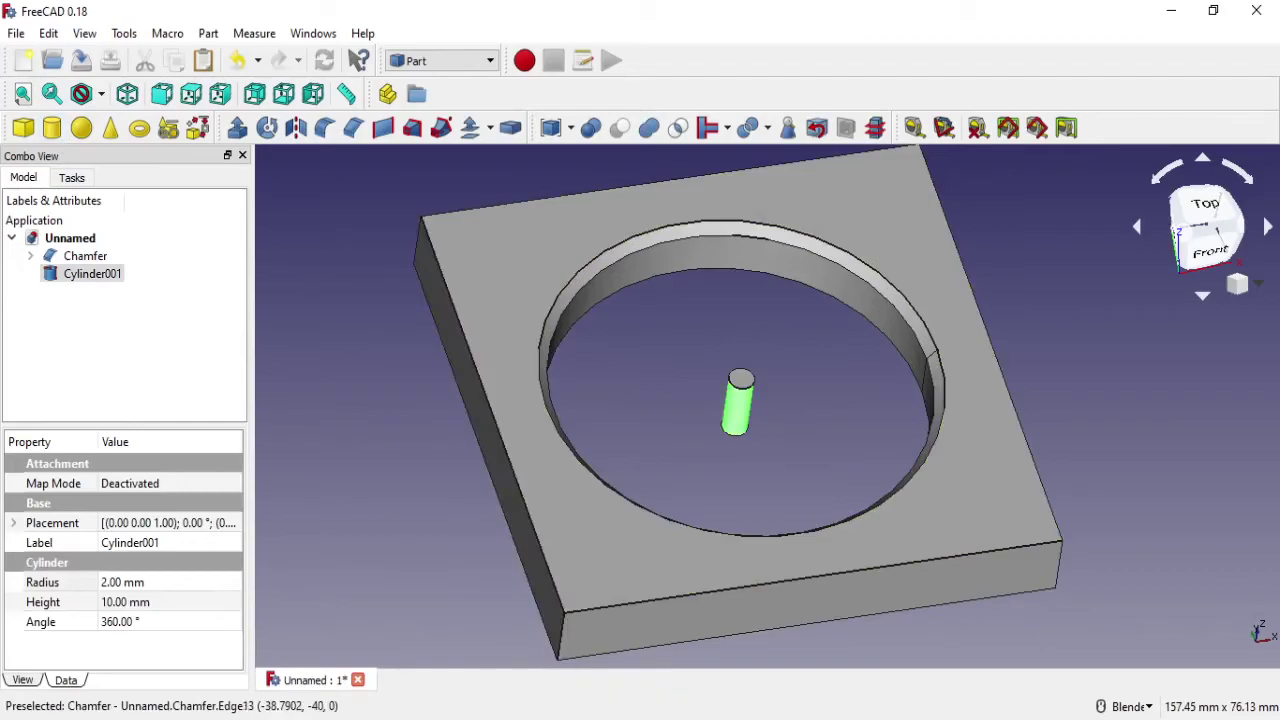
{"action": "key", "text": "alt+Tab"}
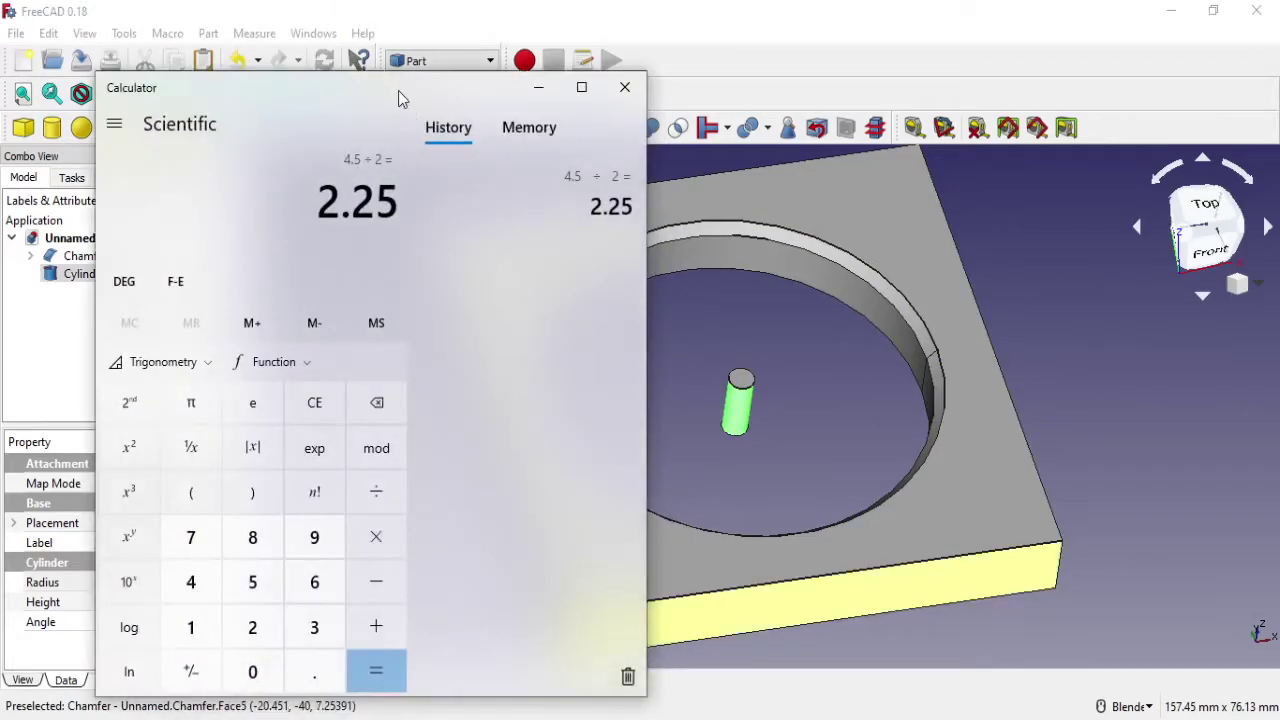
Move Calculator aside, compute 5.5 ÷ 2 = 2.75, and minimize it.
{"action": "left_click_drag", "start_coordinate": [398, 98], "coordinate": [679, 138]}
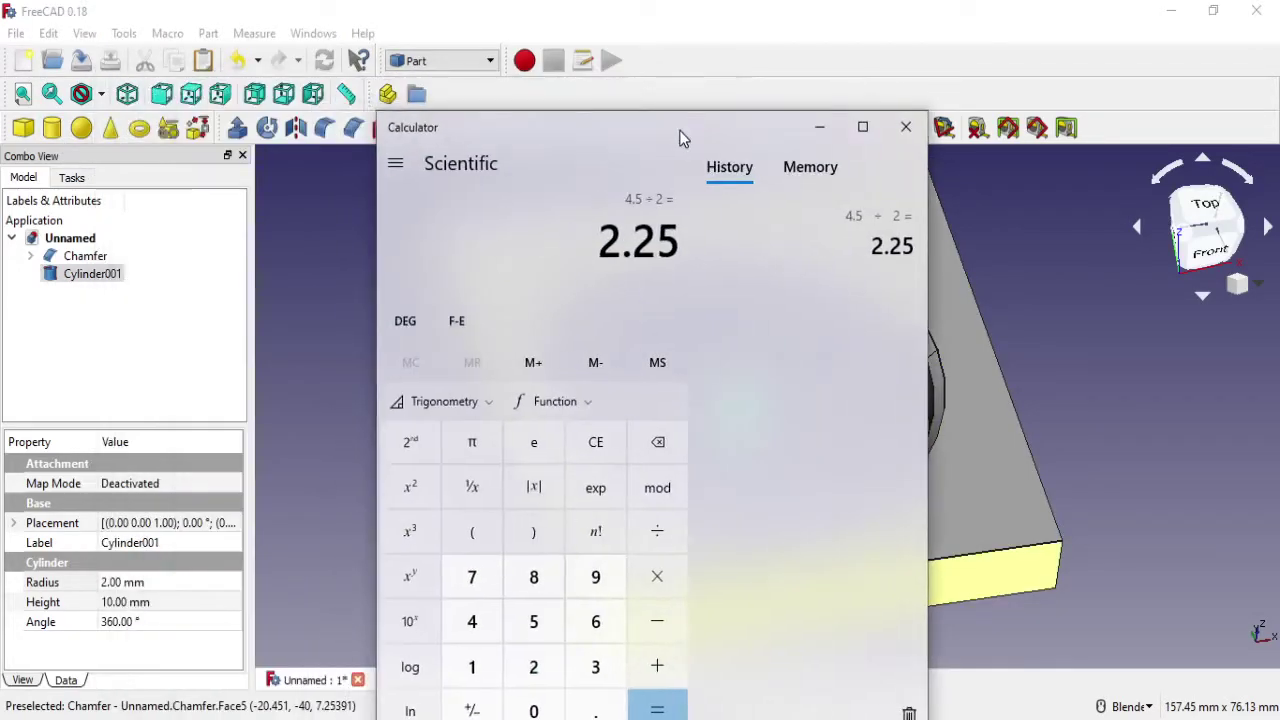
{"action": "left_click", "coordinate": [536, 637]}
{"action": "left_click", "coordinate": [595, 708]}
{"action": "left_click", "coordinate": [540, 642]}
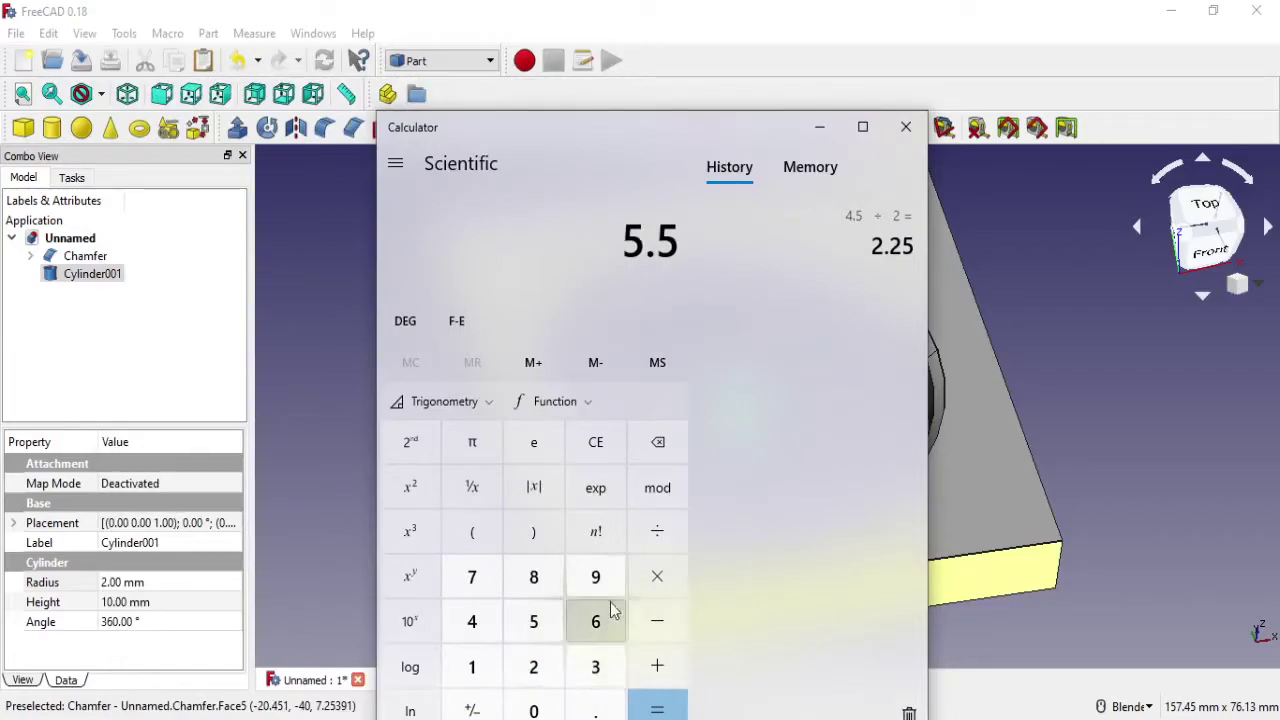
{"action": "left_click", "coordinate": [655, 540]}
{"action": "left_click", "coordinate": [533, 664]}
{"action": "left_click", "coordinate": [657, 705]}
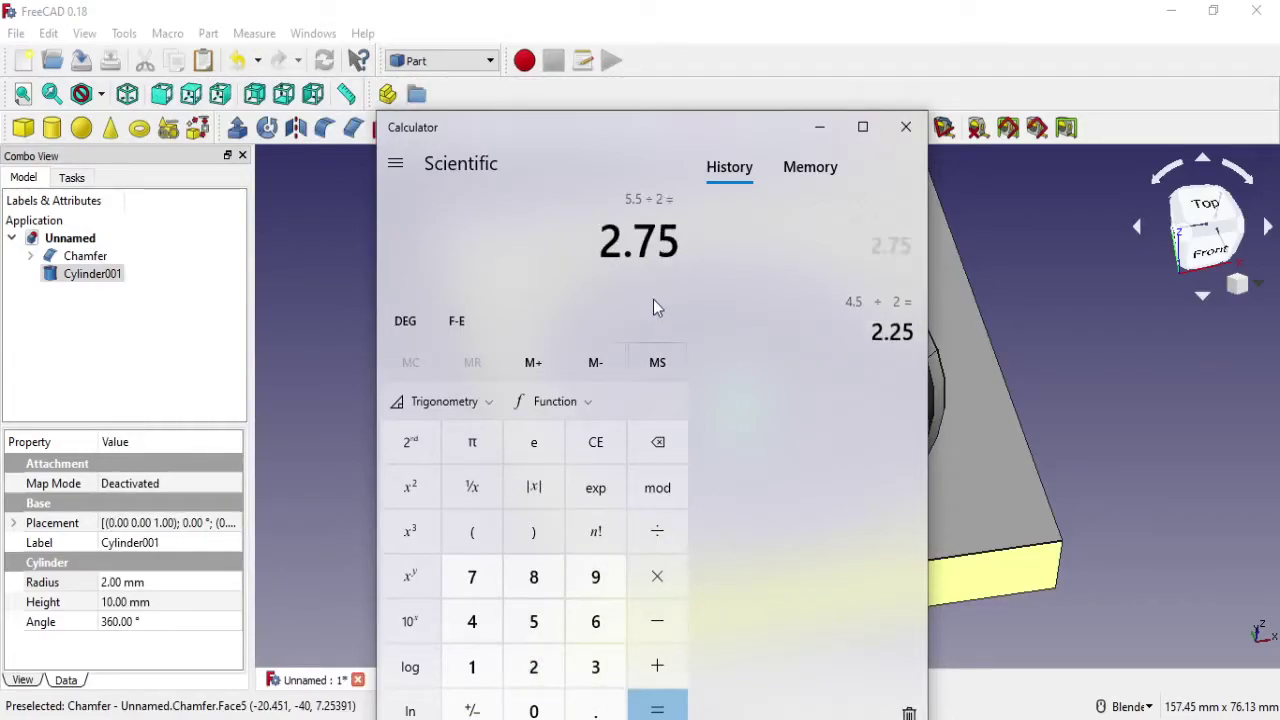
{"action": "left_click", "coordinate": [820, 127]}
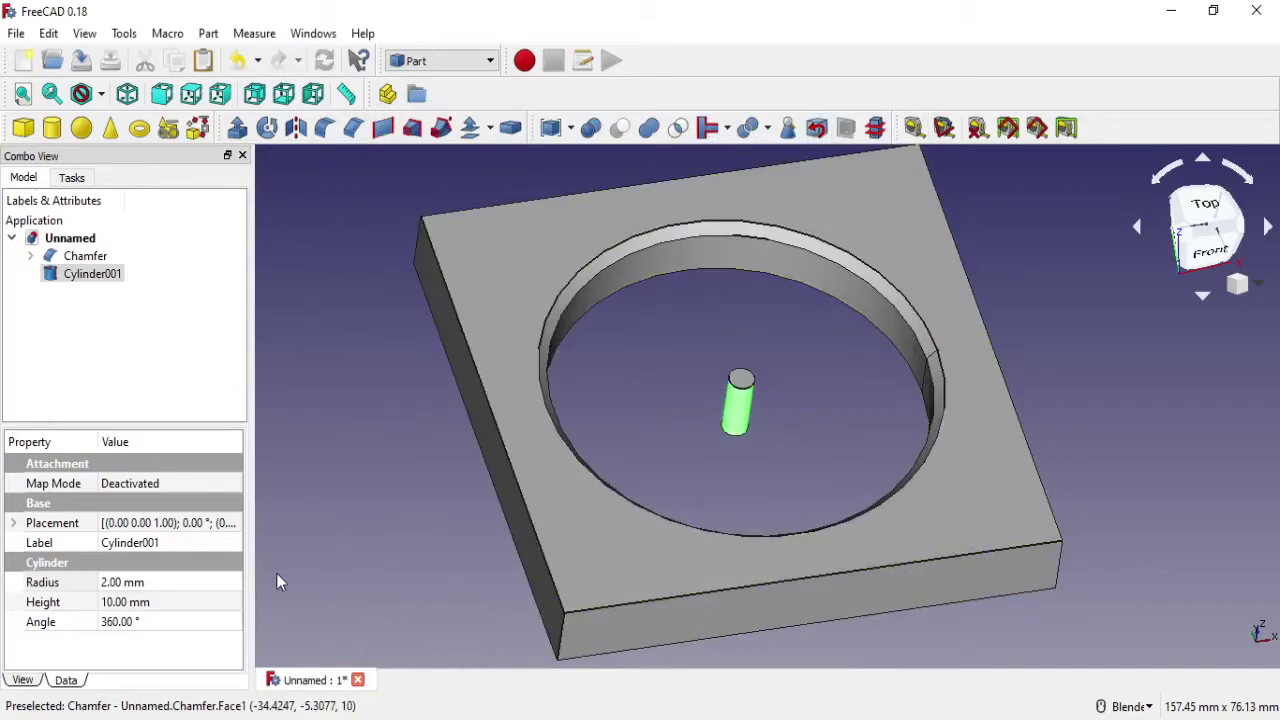
Set the small cylinder's radius to 2.75 mm and expand its Placement position fields.
{"action": "left_click", "coordinate": [183, 582]}
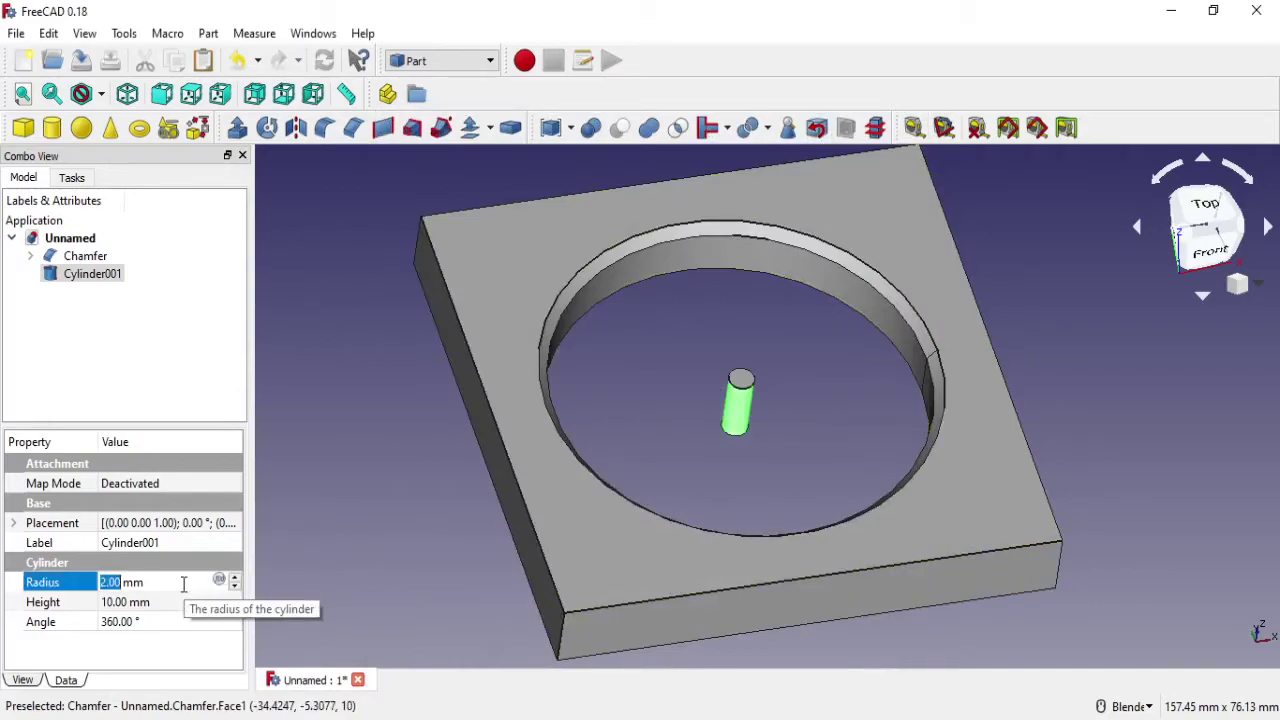
{"action": "type", "text": "2.75"}
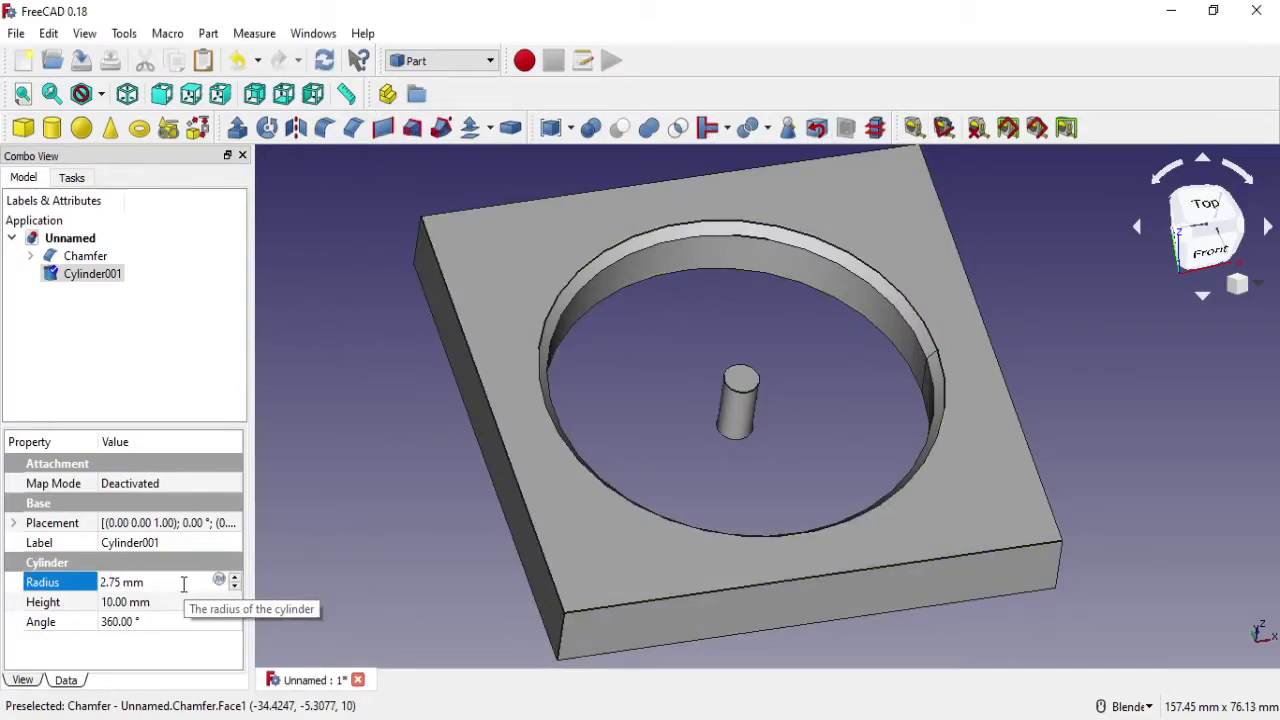
{"action": "left_click", "coordinate": [14, 523]}
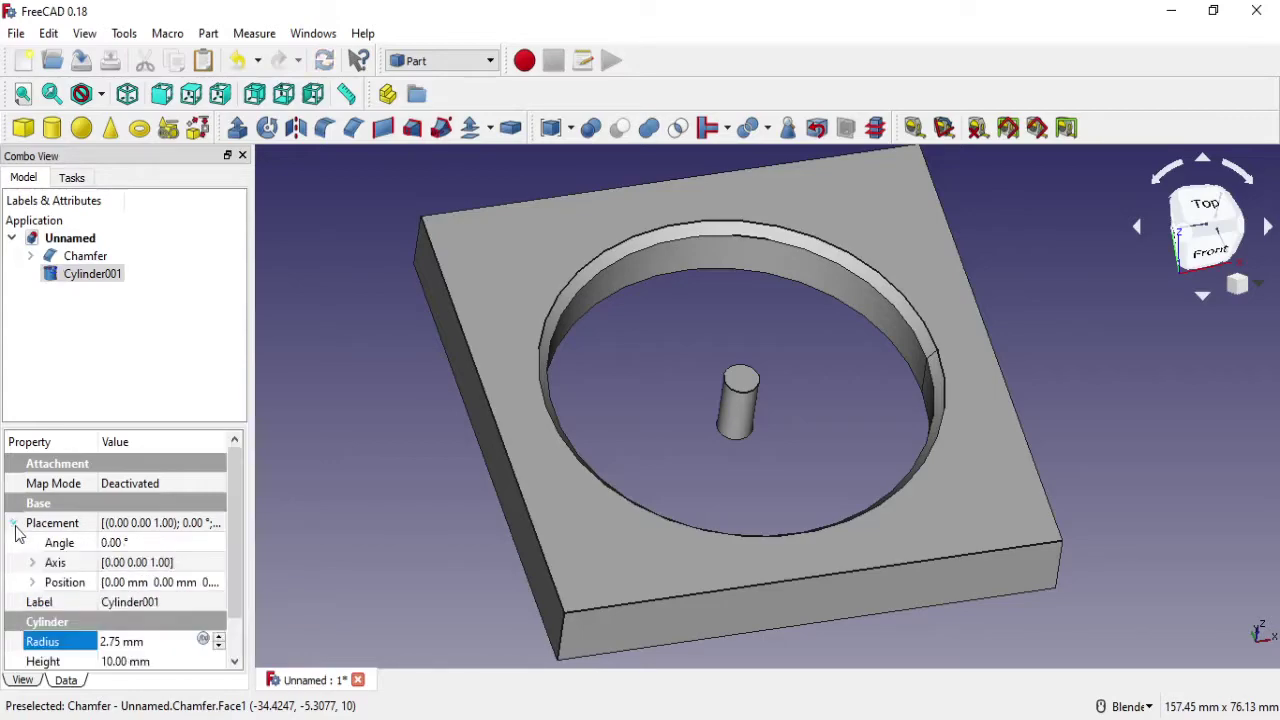
{"action": "left_click", "coordinate": [44, 582]}
{"action": "left_click", "coordinate": [33, 583]}
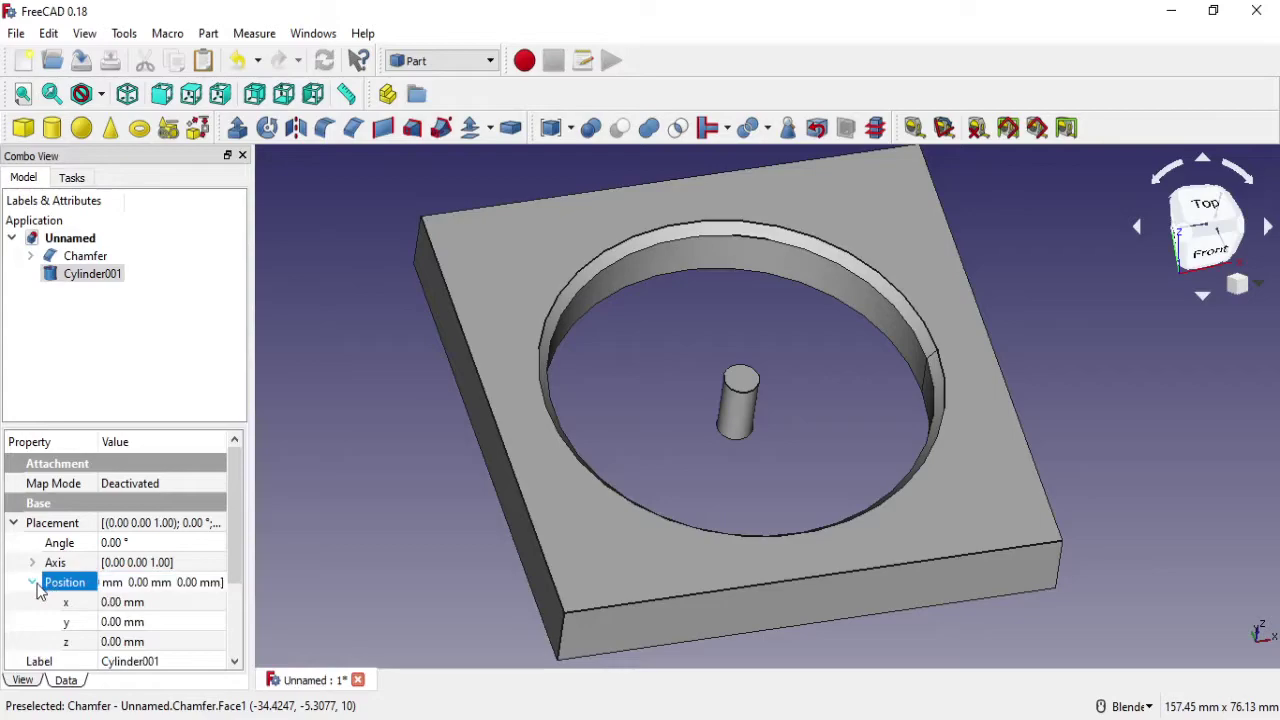
Move the cylinder to x 35 mm, y 35 mm and reframe the view on the plate.
{"action": "left_click", "coordinate": [158, 603]}
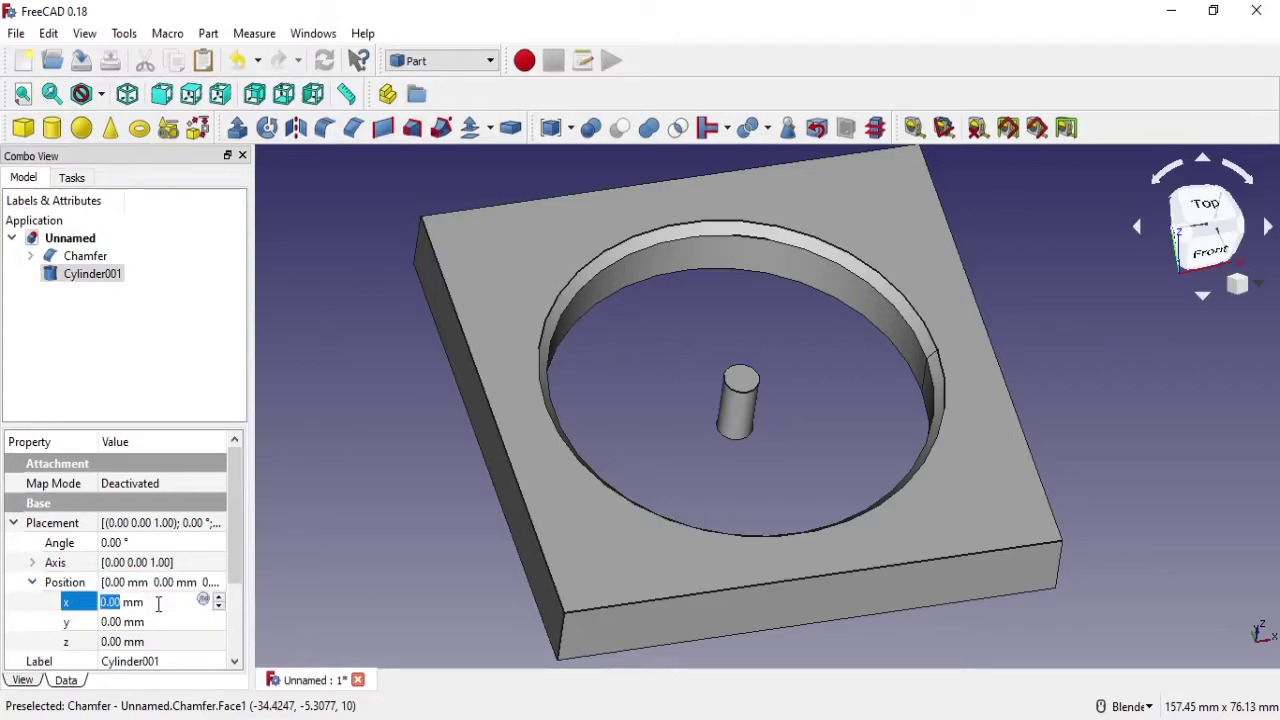
{"action": "type", "text": "40"}
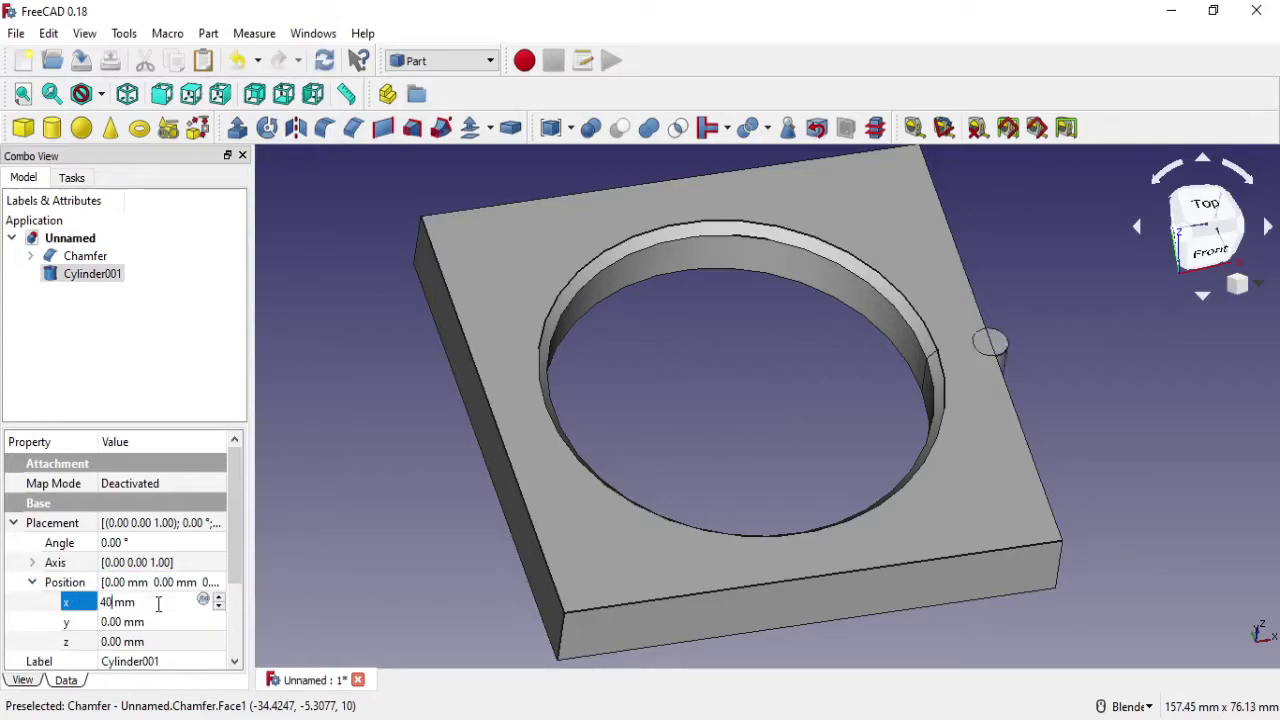
{"action": "key", "text": "ctrl+a"}
{"action": "type", "text": "3"}
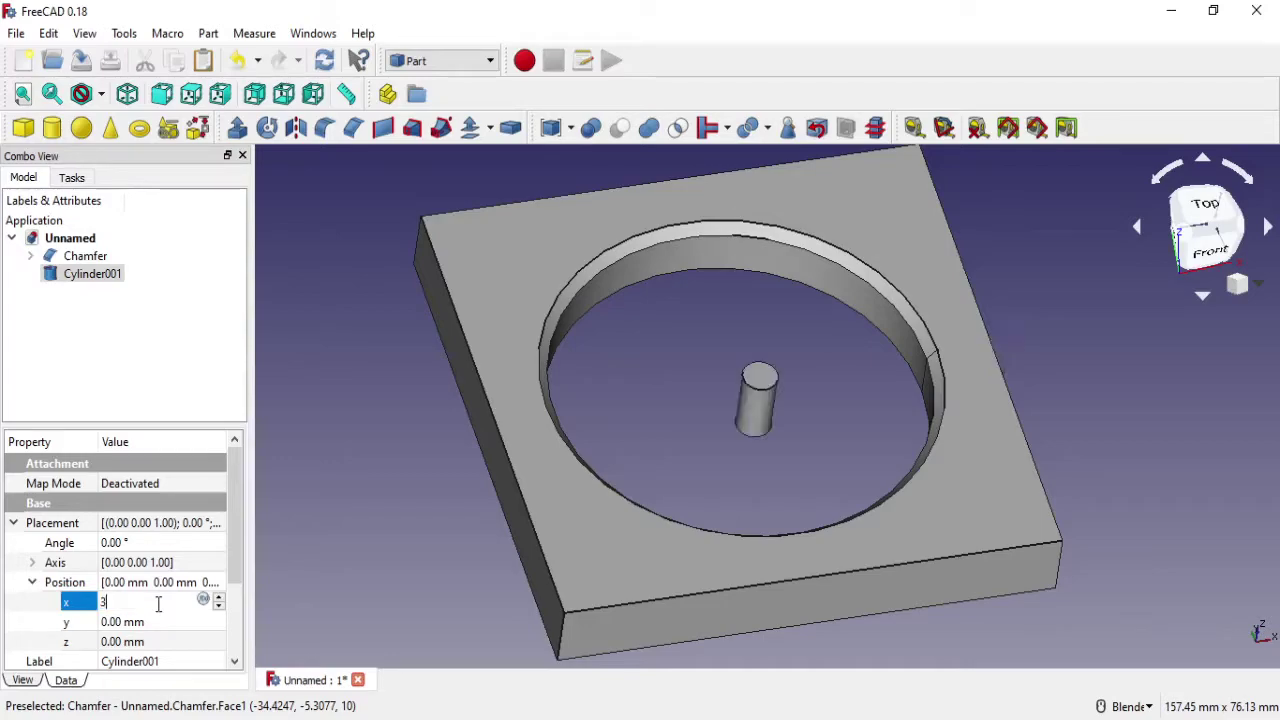
{"action": "type", "text": "5"}
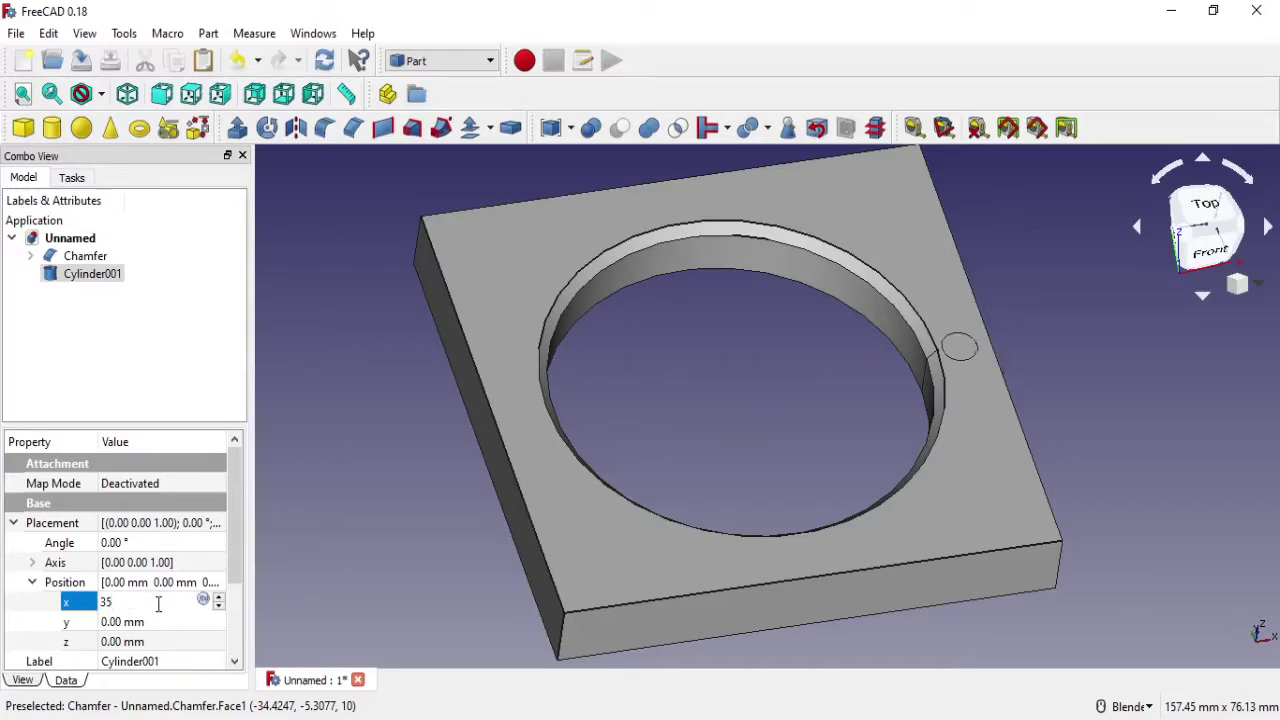
{"action": "left_click", "coordinate": [158, 621]}
{"action": "type", "text": "35"}
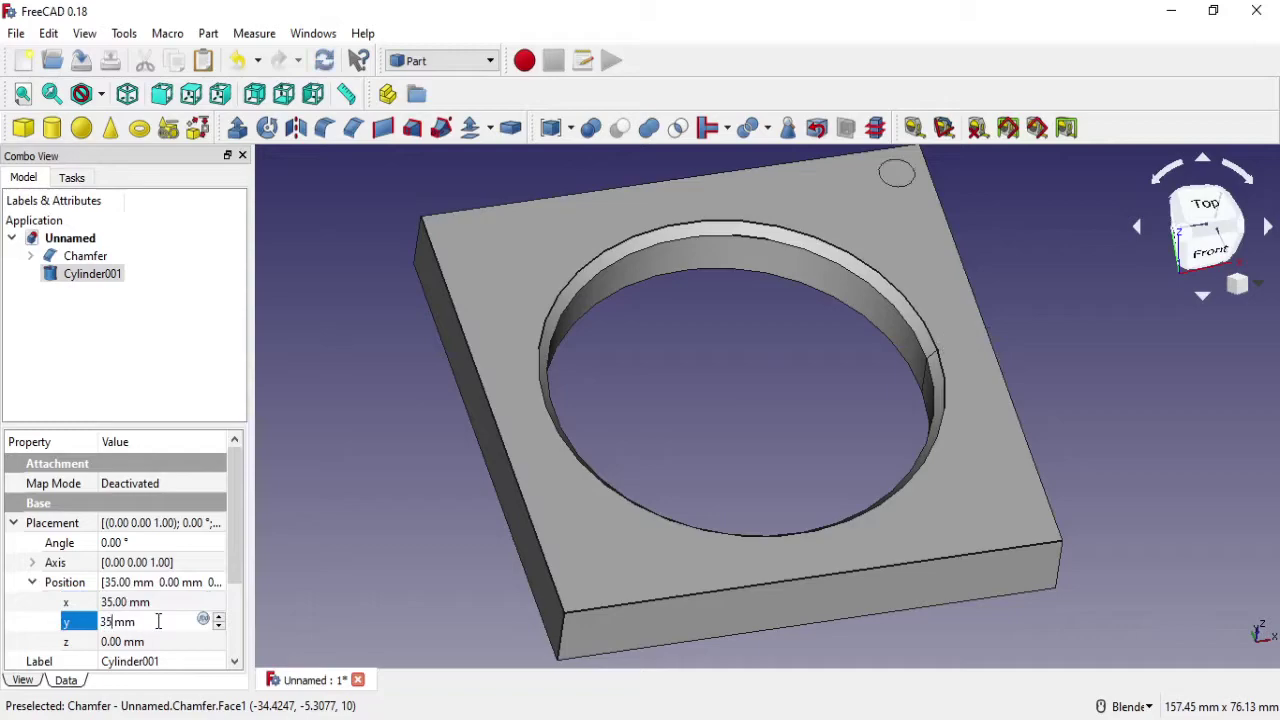
{"action": "scroll", "coordinate": [735, 423], "scroll_direction": "down", "scroll_amount": 2}
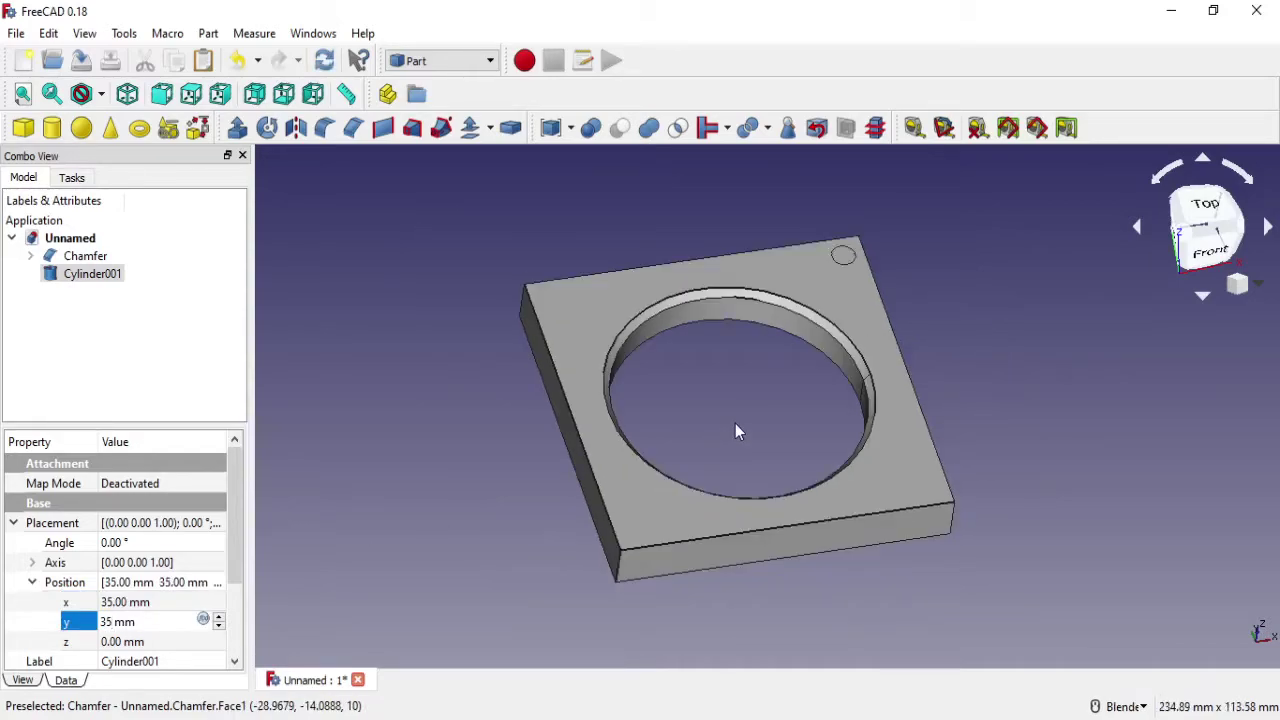
{"action": "mouse_move", "coordinate": [735, 423]}
{"action": "middle_mouse_down", "text": "shift"}
{"action": "mouse_move", "coordinate": [704, 430]}
{"action": "mouse_move", "coordinate": [732, 410]}
{"action": "middle_mouse_up", "text": "shift"}
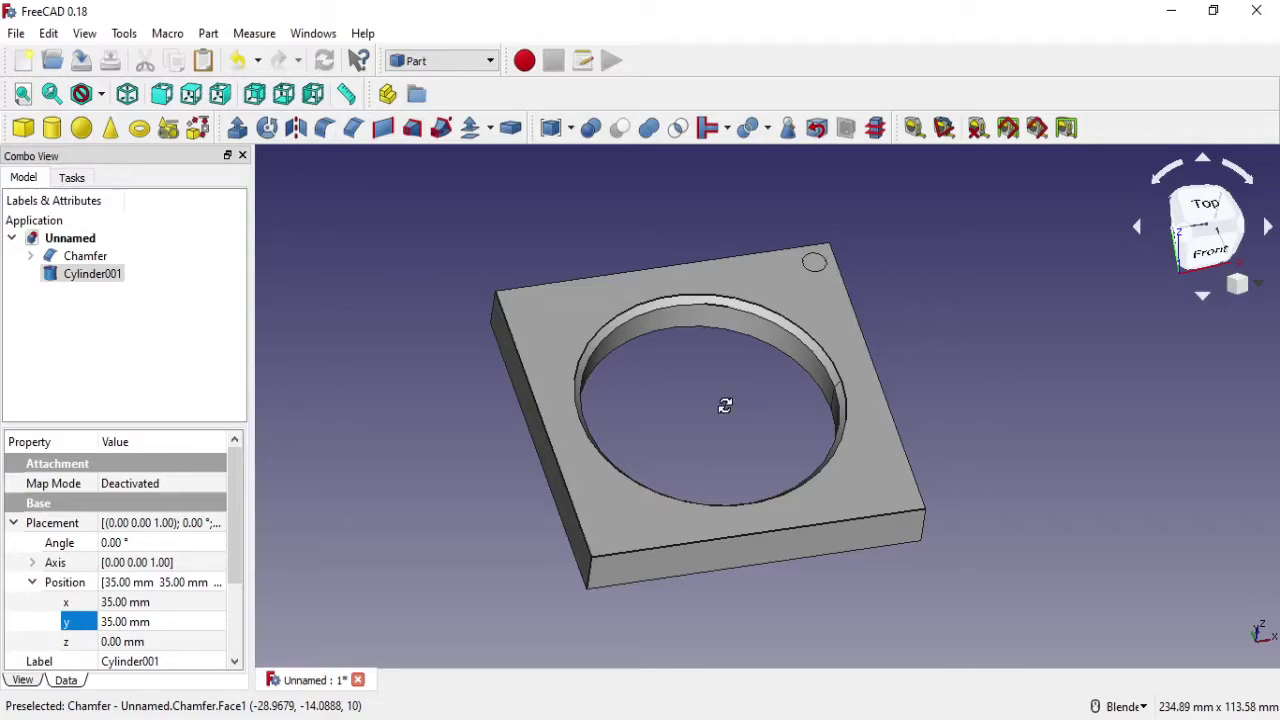
{"action": "mouse_move", "coordinate": [732, 410]}
{"action": "middle_mouse_down"}
{"action": "mouse_move", "coordinate": [718, 401]}
{"action": "mouse_move", "coordinate": [730, 403]}
{"action": "middle_mouse_up"}
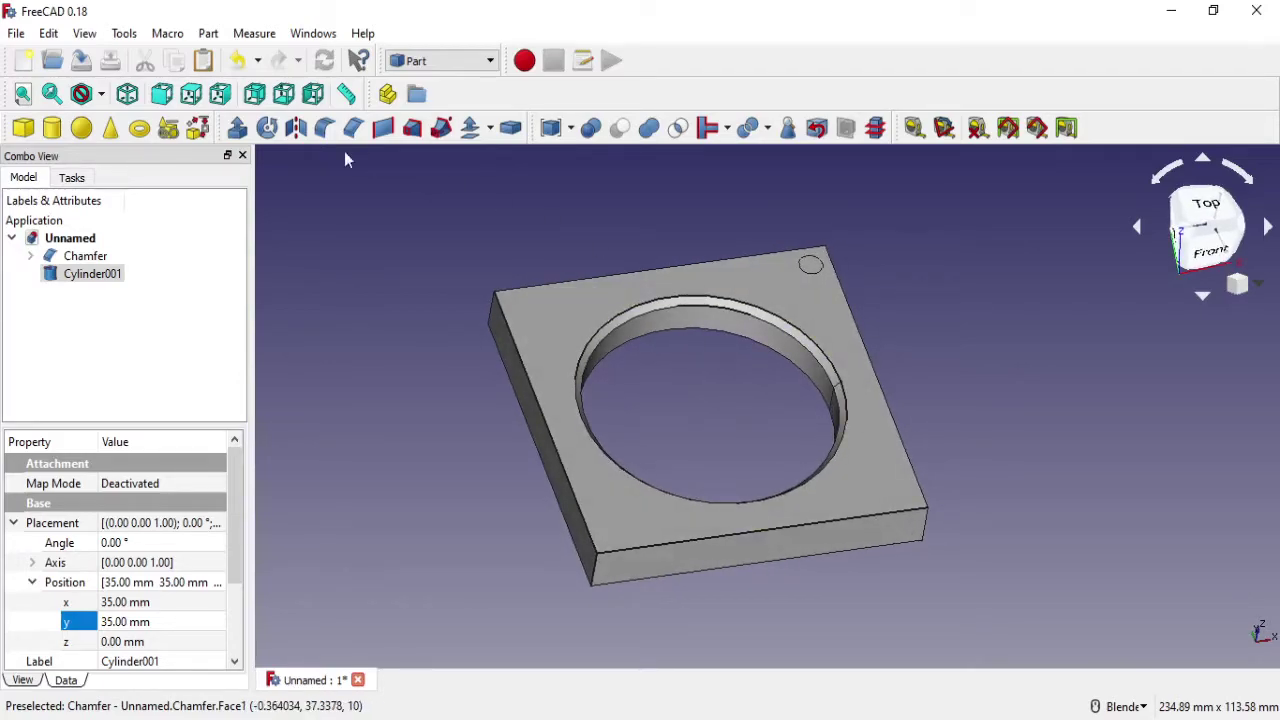
Add another cylinder, Cylinder002, and give it a 2.75 mm radius.
{"action": "left_click", "coordinate": [52, 128]}
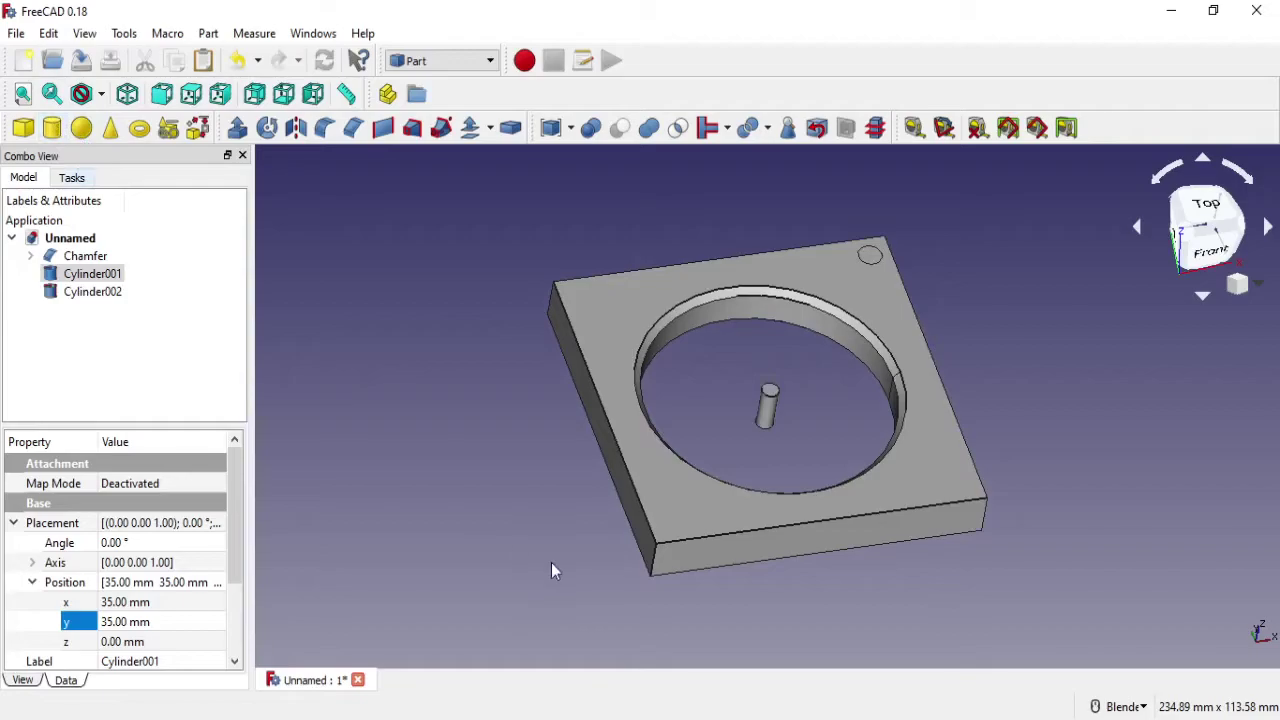
{"action": "left_click", "coordinate": [701, 716]}
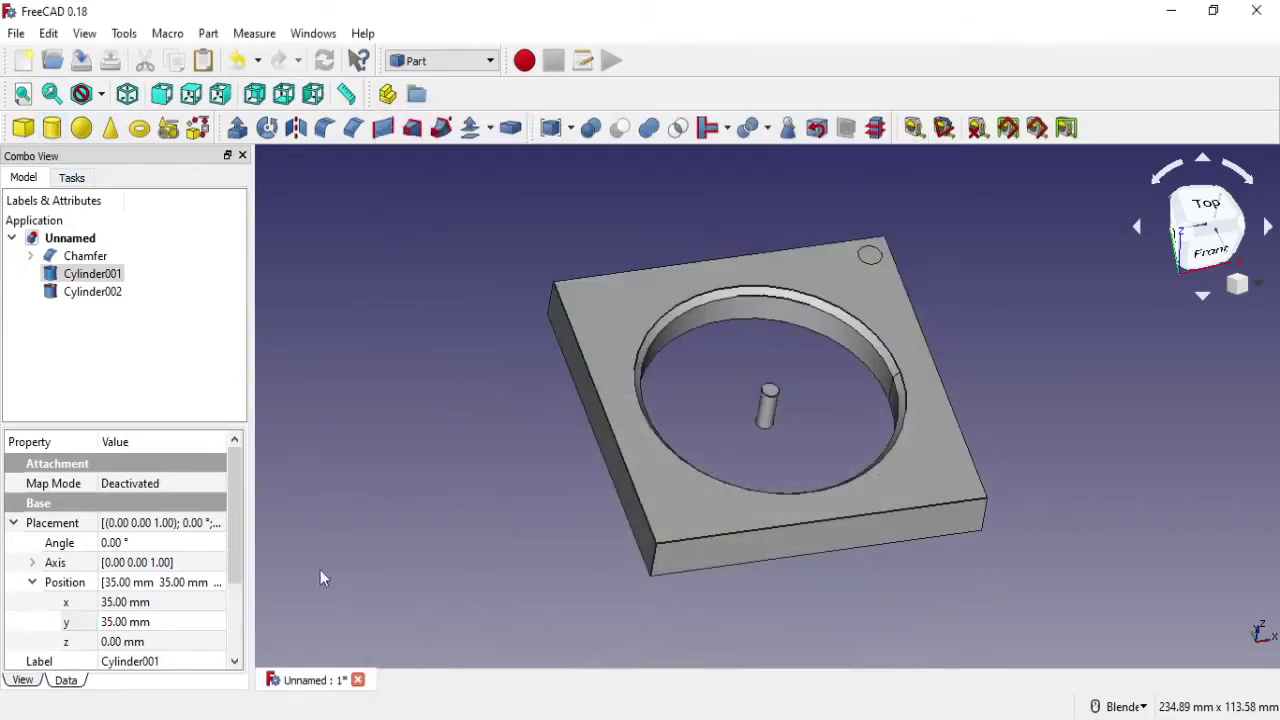
{"action": "left_click", "coordinate": [767, 408]}
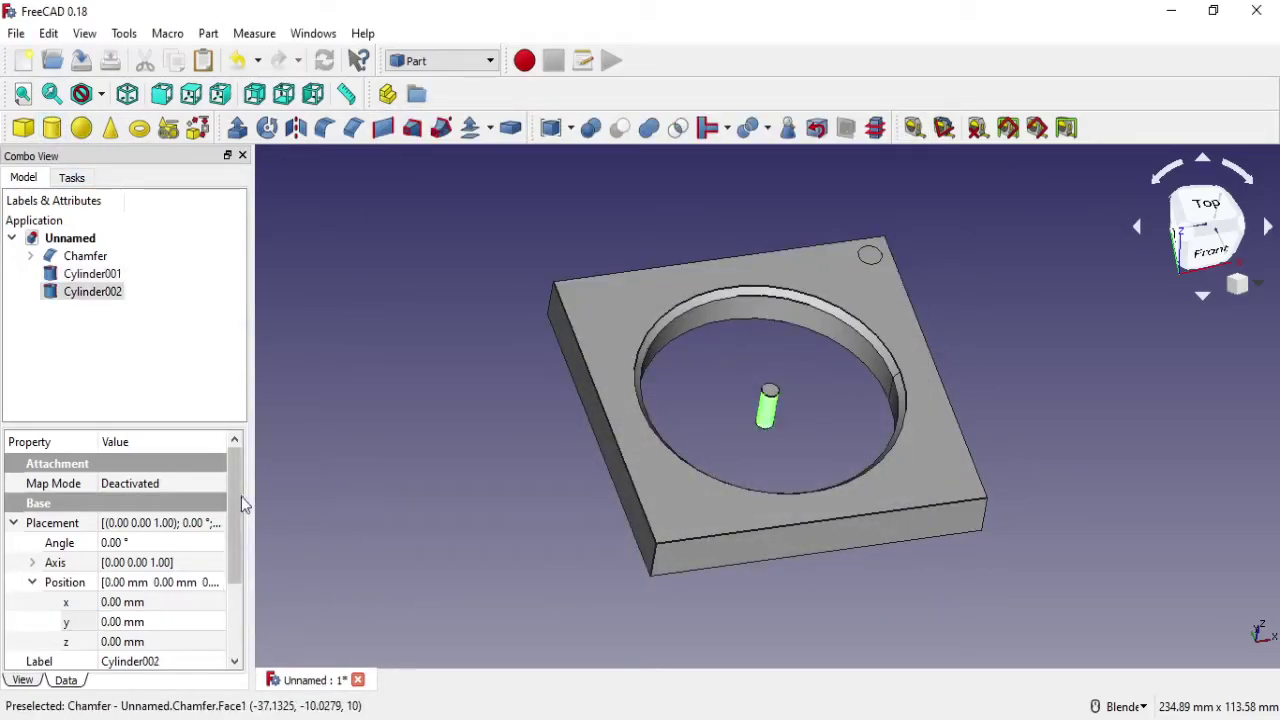
{"action": "left_click_drag", "start_coordinate": [237, 497], "coordinate": [227, 565]}
{"action": "left_click", "coordinate": [166, 602]}
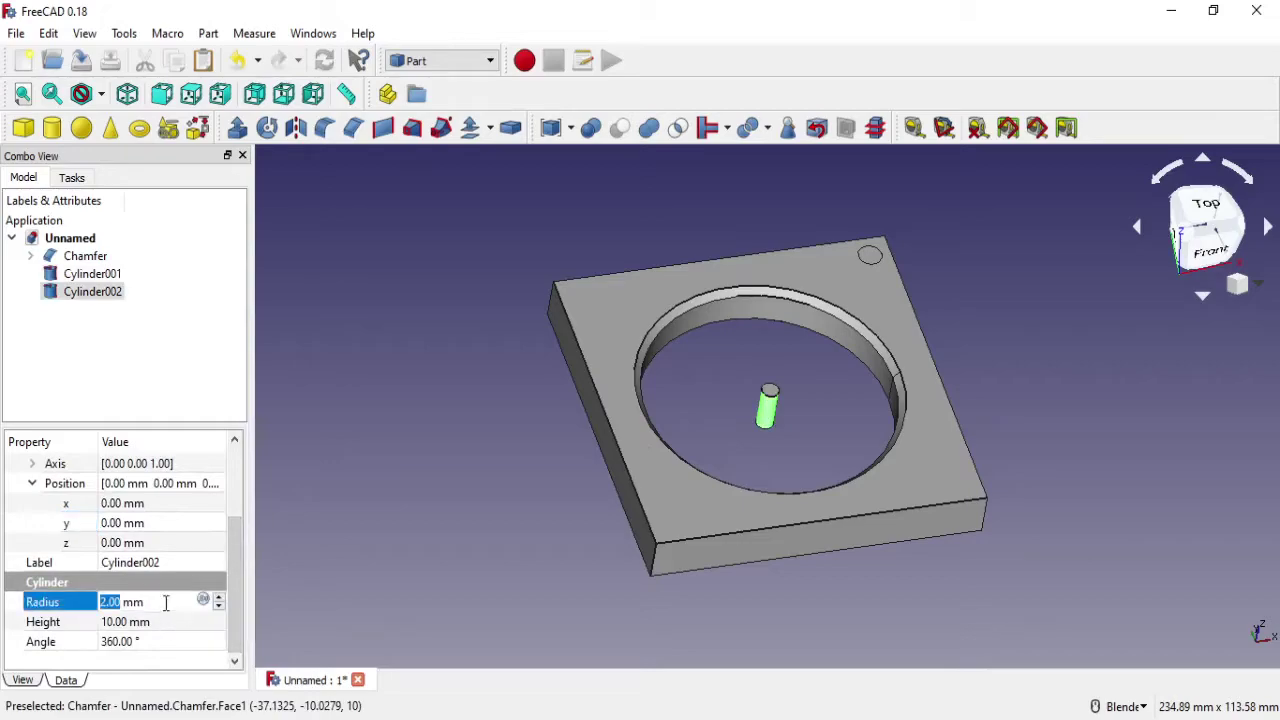
{"action": "type", "text": "2.75"}
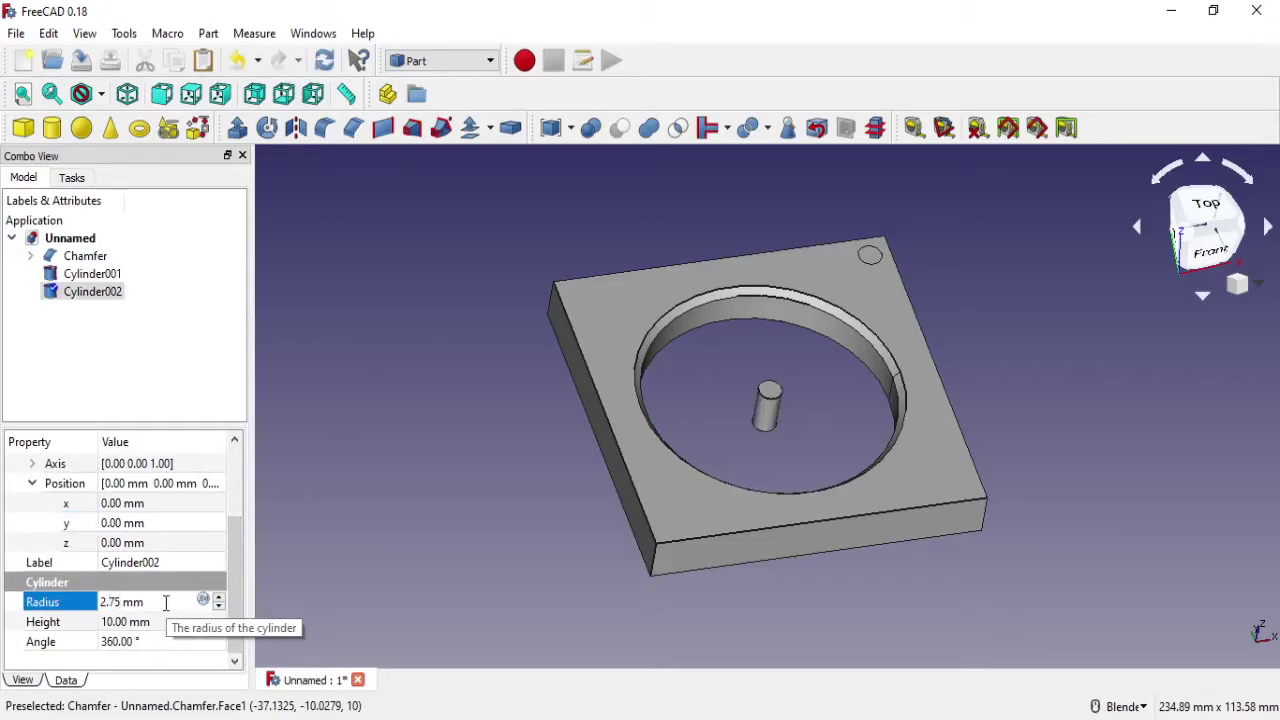
Place Cylinder002 at x −35 mm, y −35 mm, then add a third cylinder.
{"action": "left_click", "coordinate": [164, 502]}
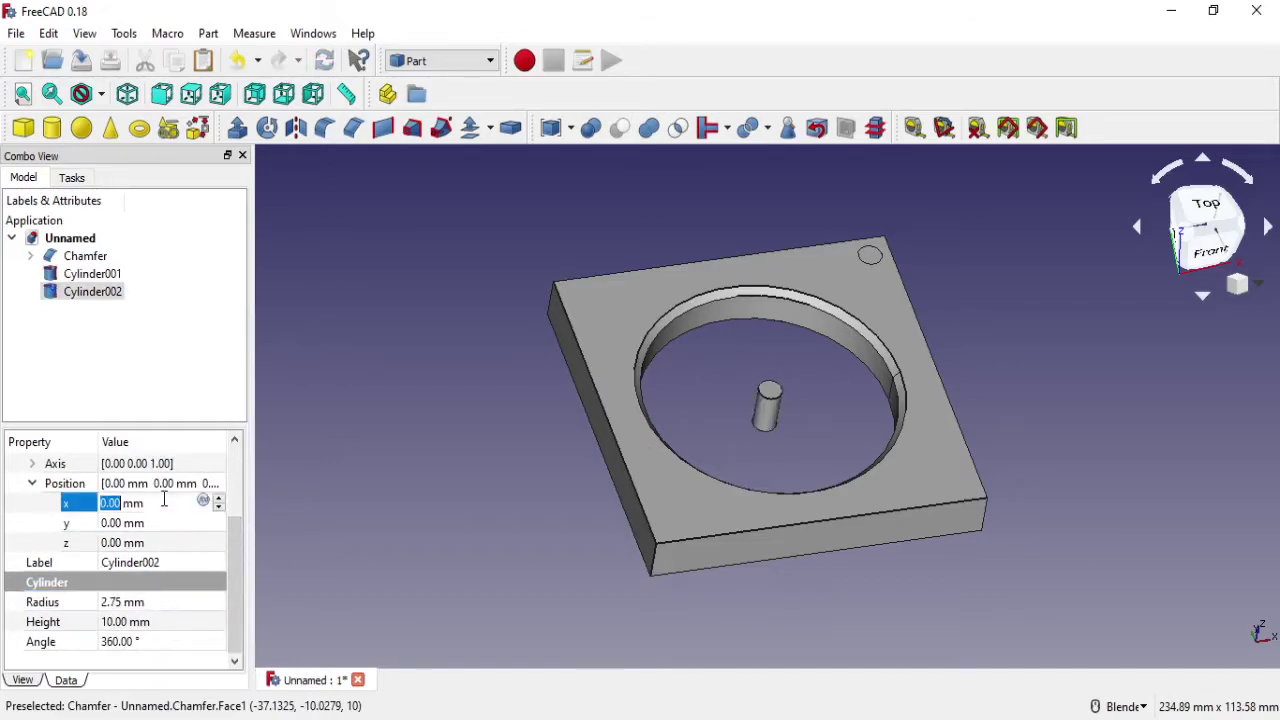
{"action": "type", "text": "-35"}
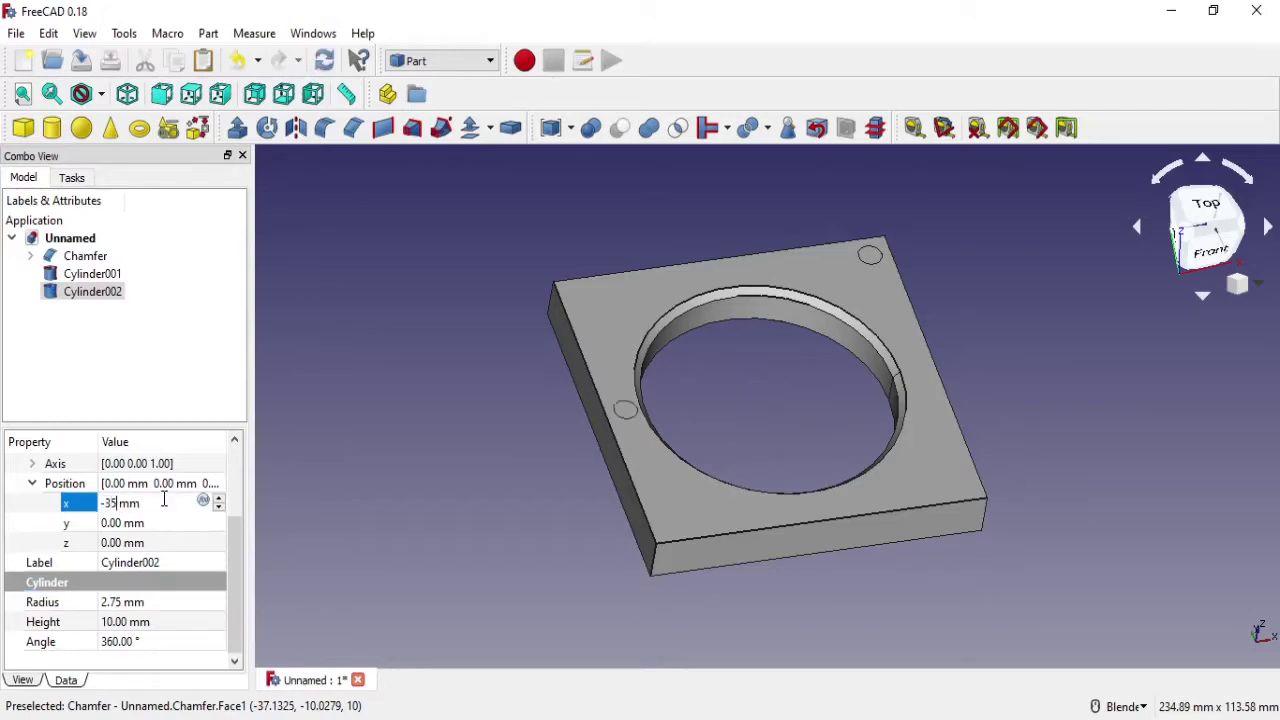
{"action": "left_click", "coordinate": [179, 520]}
{"action": "type", "text": "-3"}
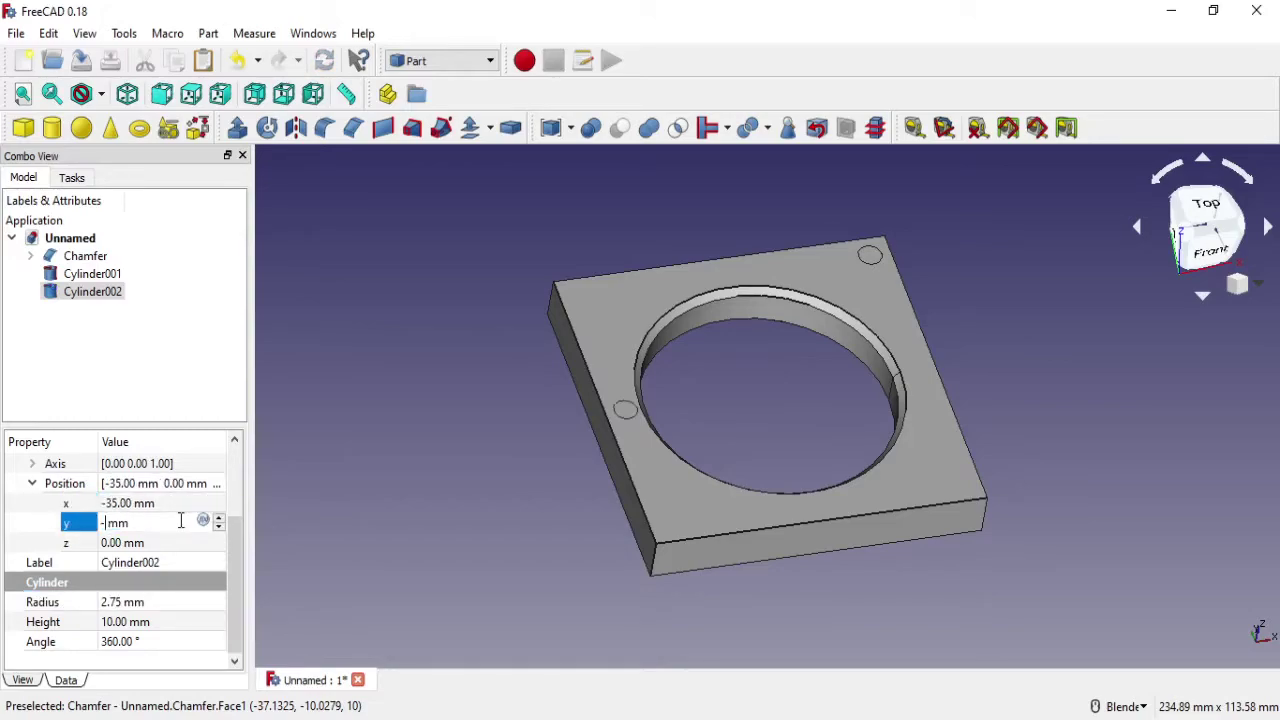
{"action": "type", "text": "5"}
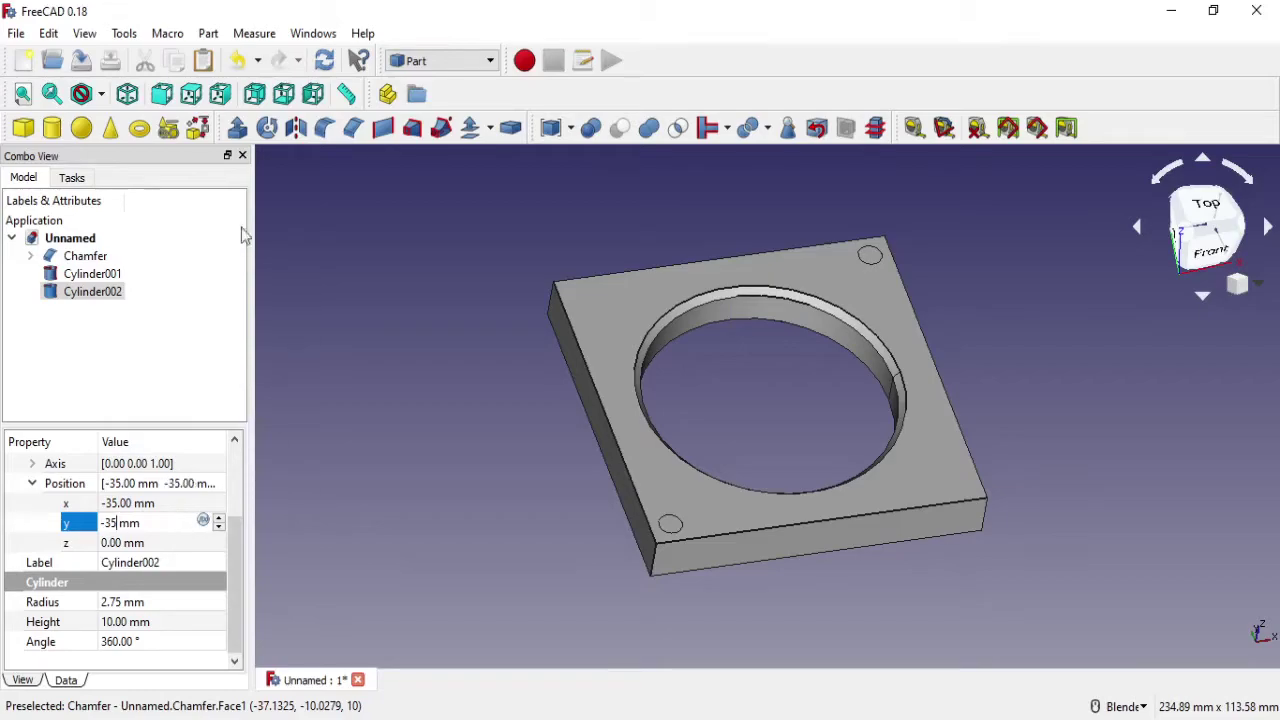
{"action": "left_click", "coordinate": [54, 132]}
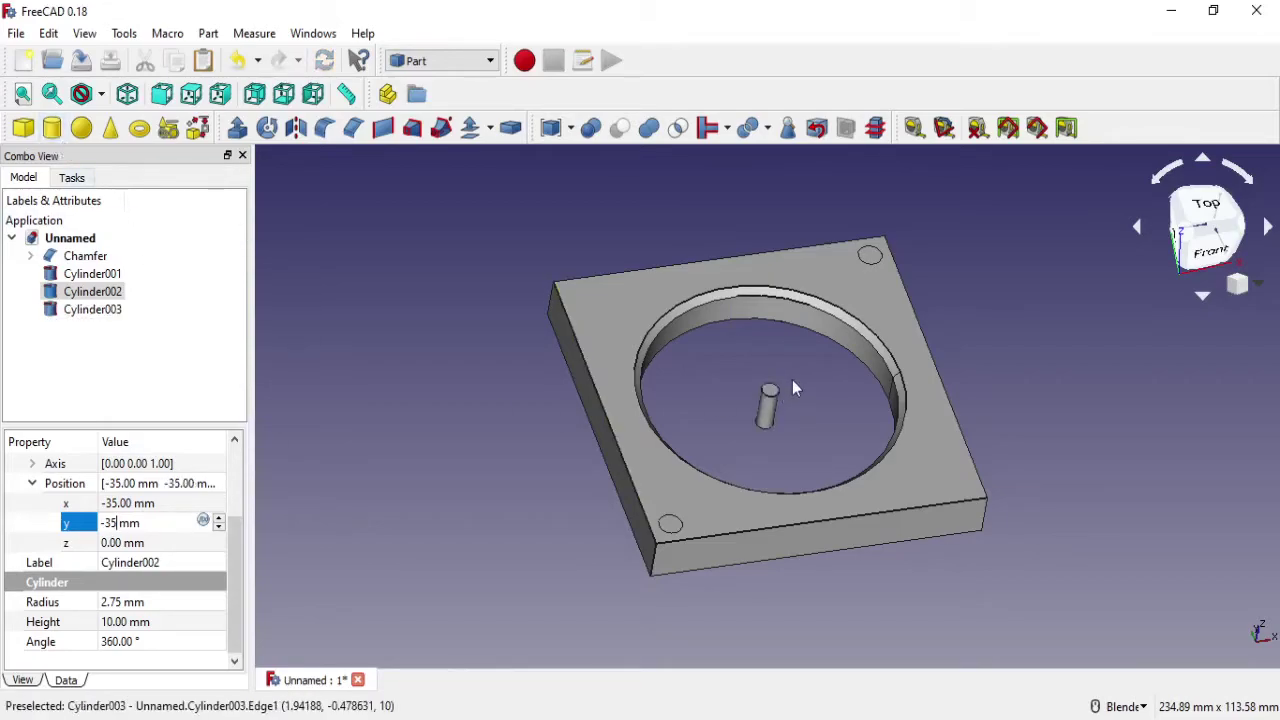
Give Cylinder003 a 2.75 mm radius and position it at x 35 mm, y −35 mm.
{"action": "left_click", "coordinate": [768, 405]}
{"action": "left_click_drag", "start_coordinate": [230, 575], "coordinate": [225, 625]}
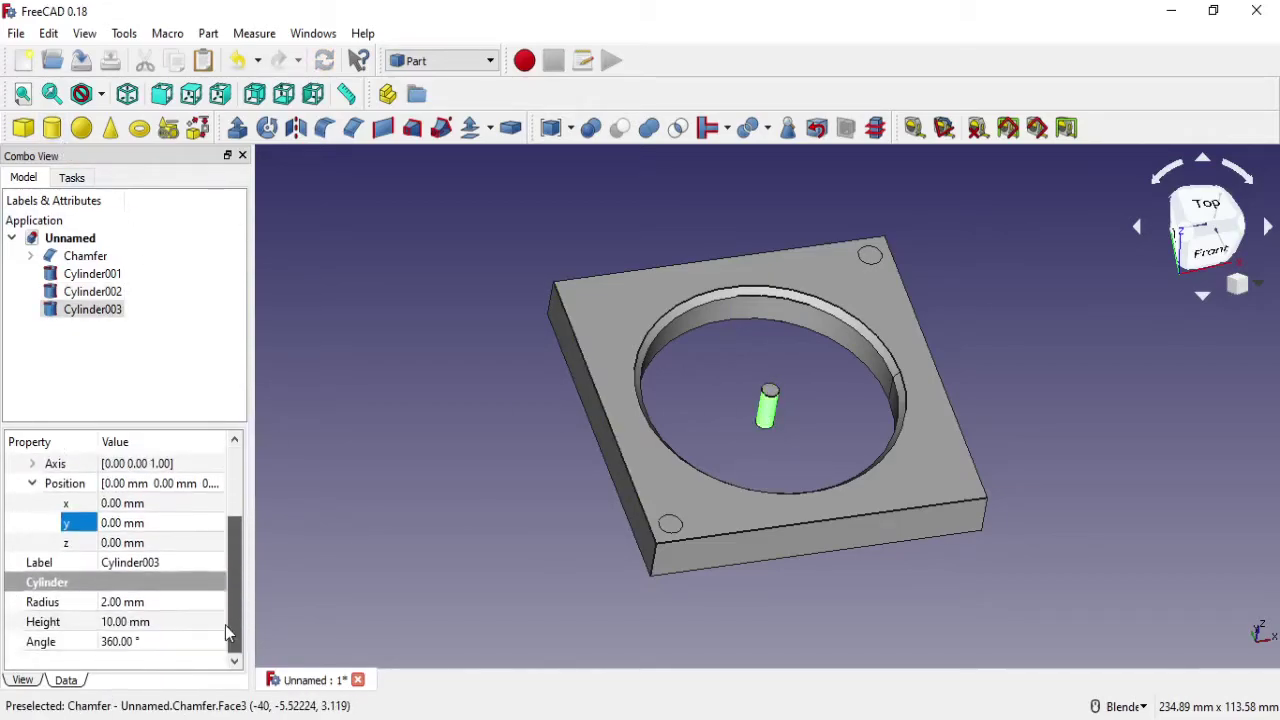
{"action": "left_click", "coordinate": [153, 600]}
{"action": "type", "text": ".75"}
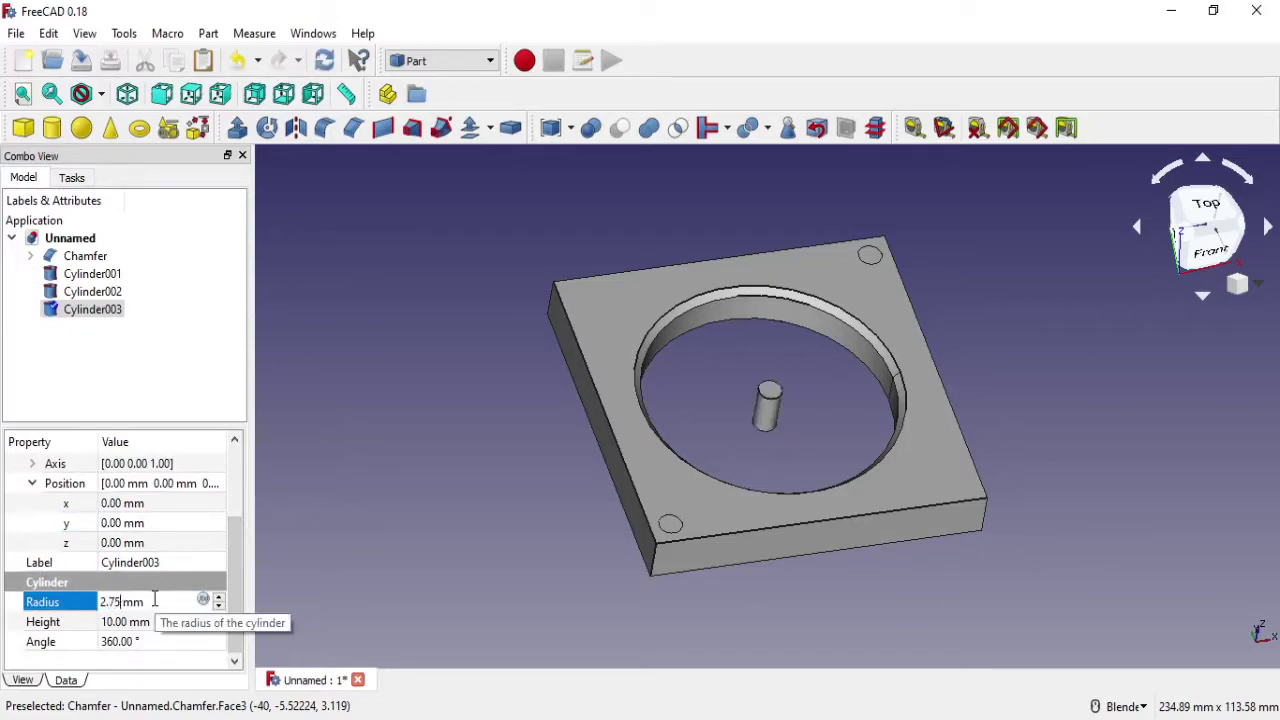
{"action": "left_click", "coordinate": [151, 503]}
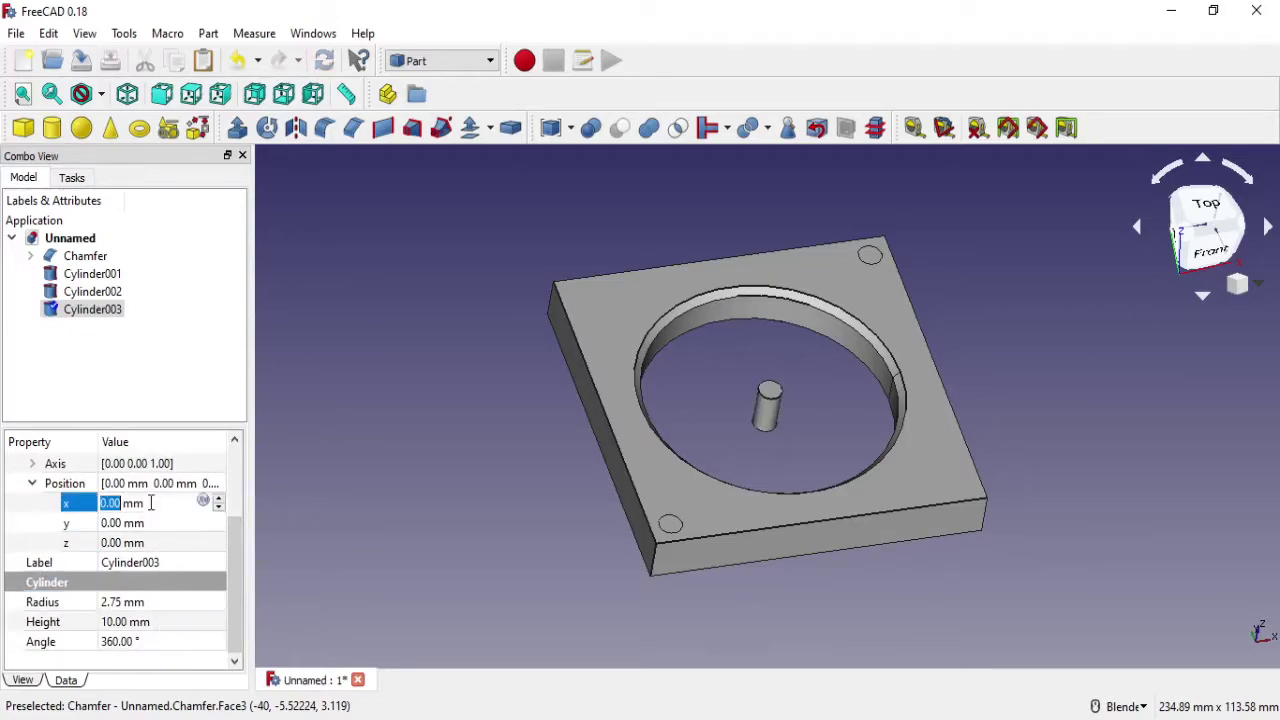
{"action": "type", "text": "35"}
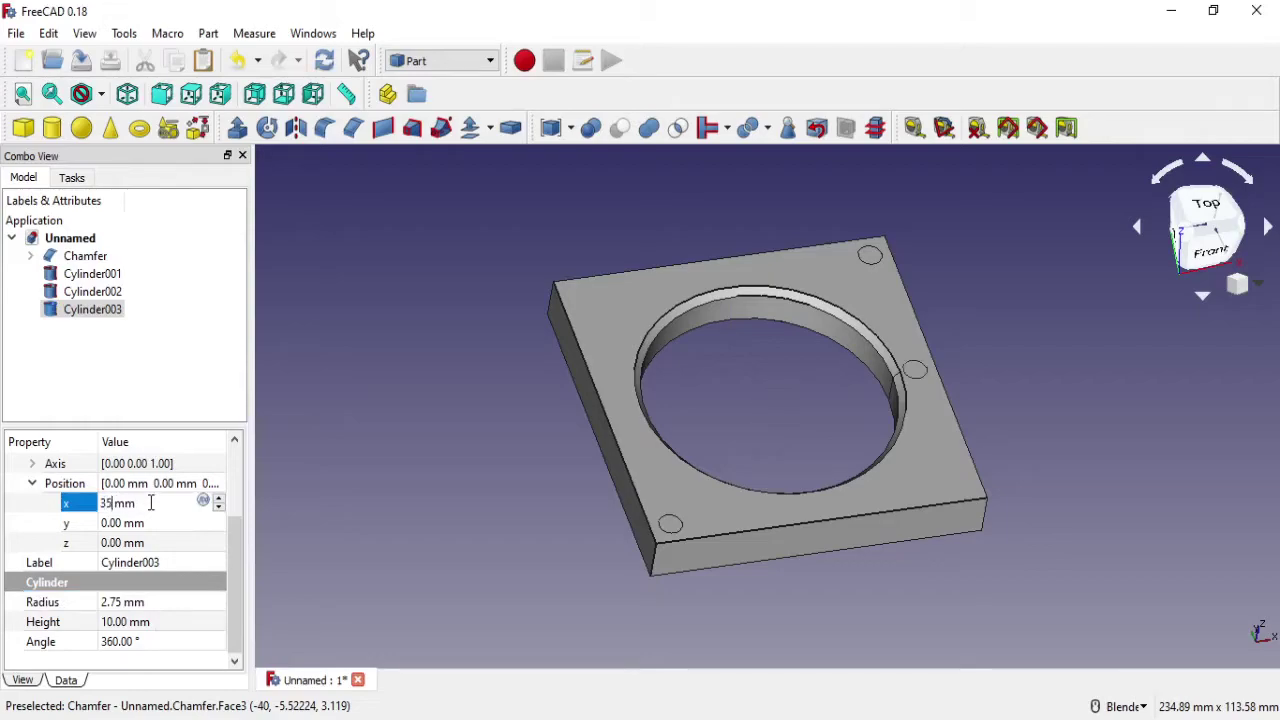
{"action": "left_click", "coordinate": [160, 525]}
{"action": "type", "text": "-"}
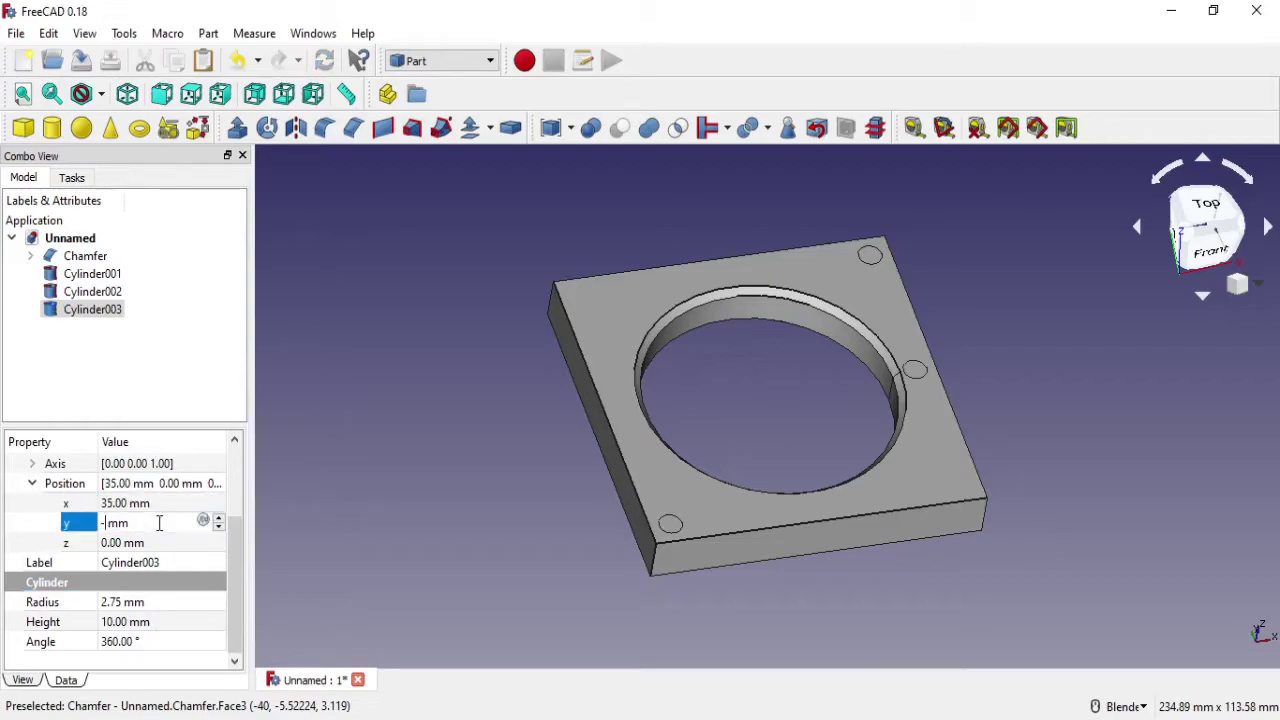
{"action": "type", "text": "35"}
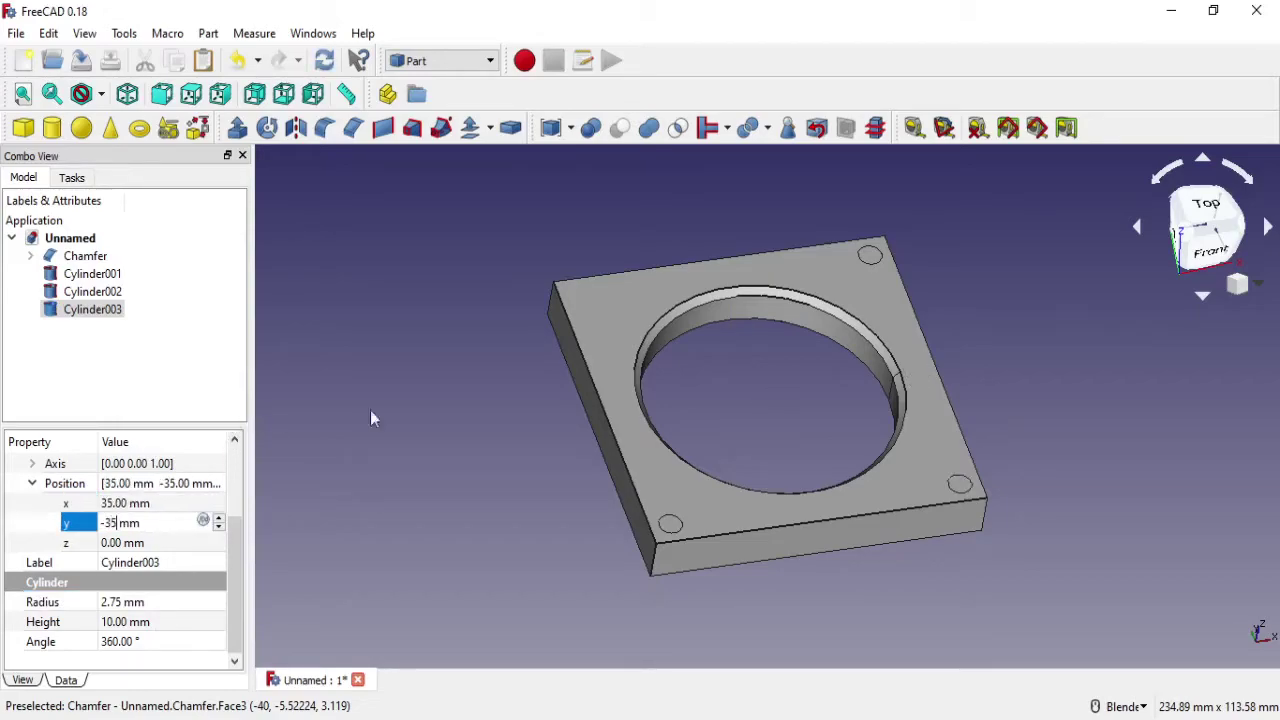
Add Cylinder004 and set its radius to 2.75 mm.
{"action": "left_click", "coordinate": [52, 127]}
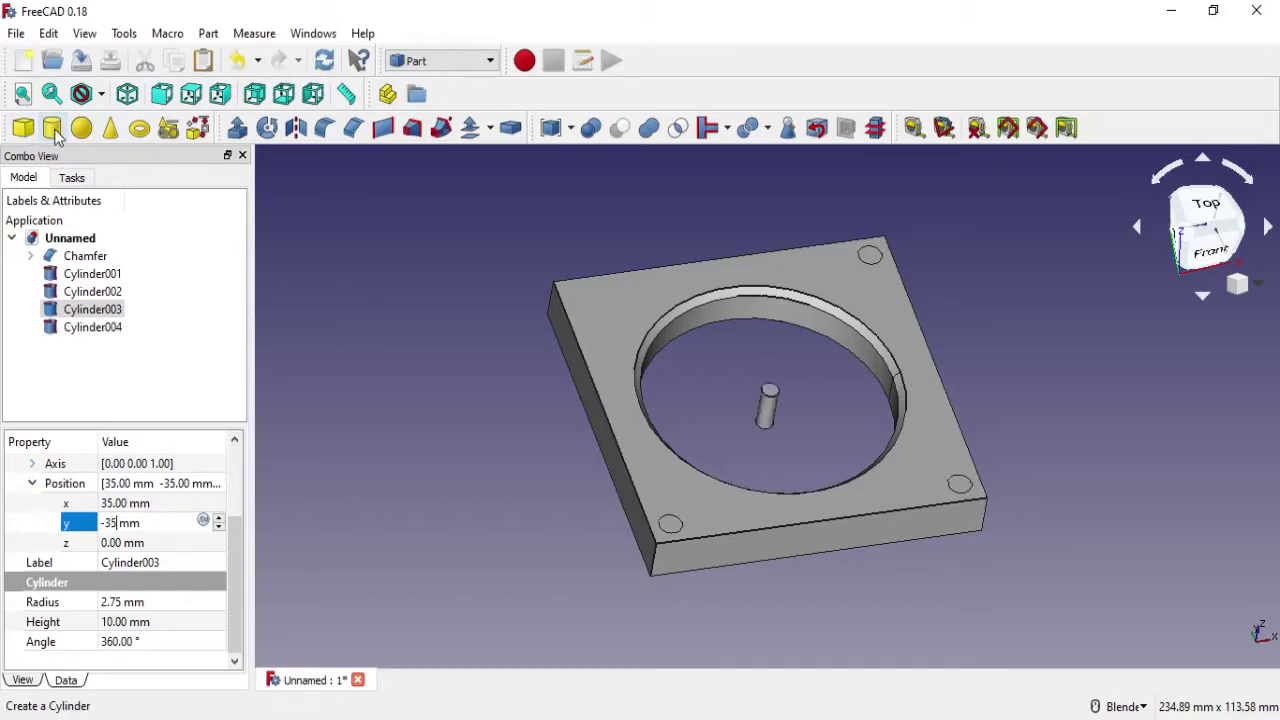
{"action": "left_click", "coordinate": [768, 405]}
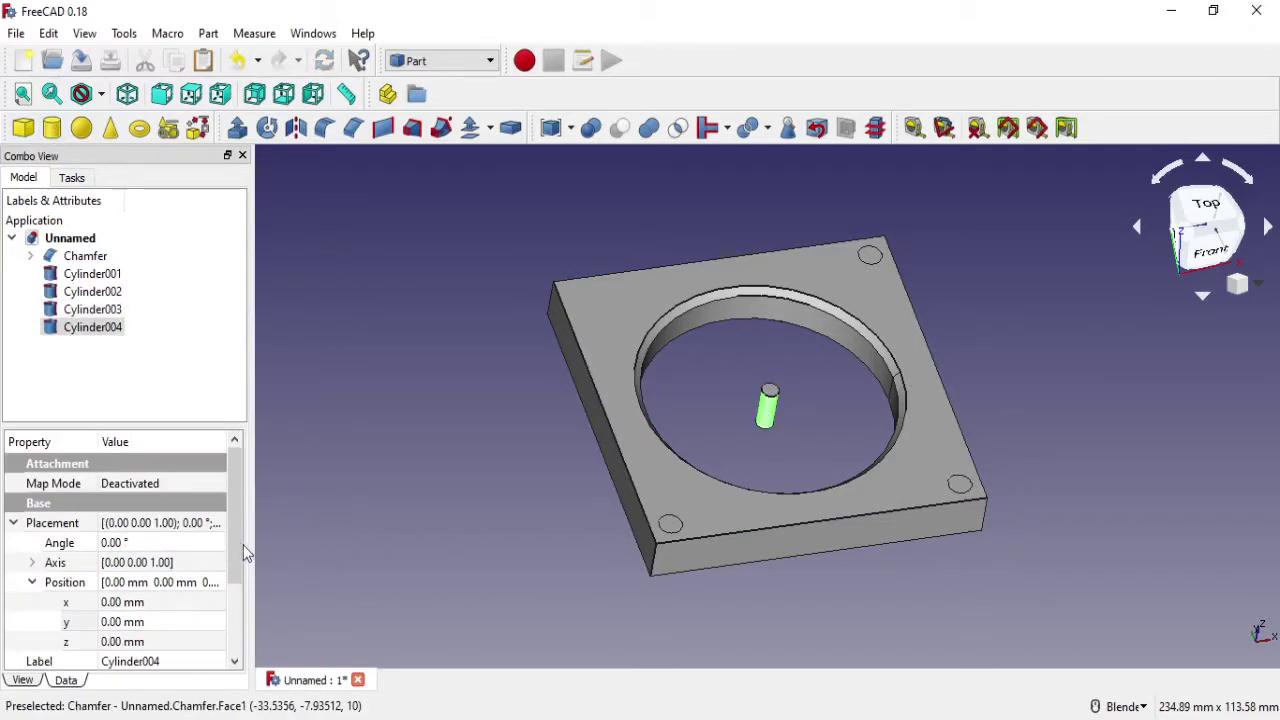
{"action": "left_click_drag", "start_coordinate": [238, 542], "coordinate": [236, 599]}
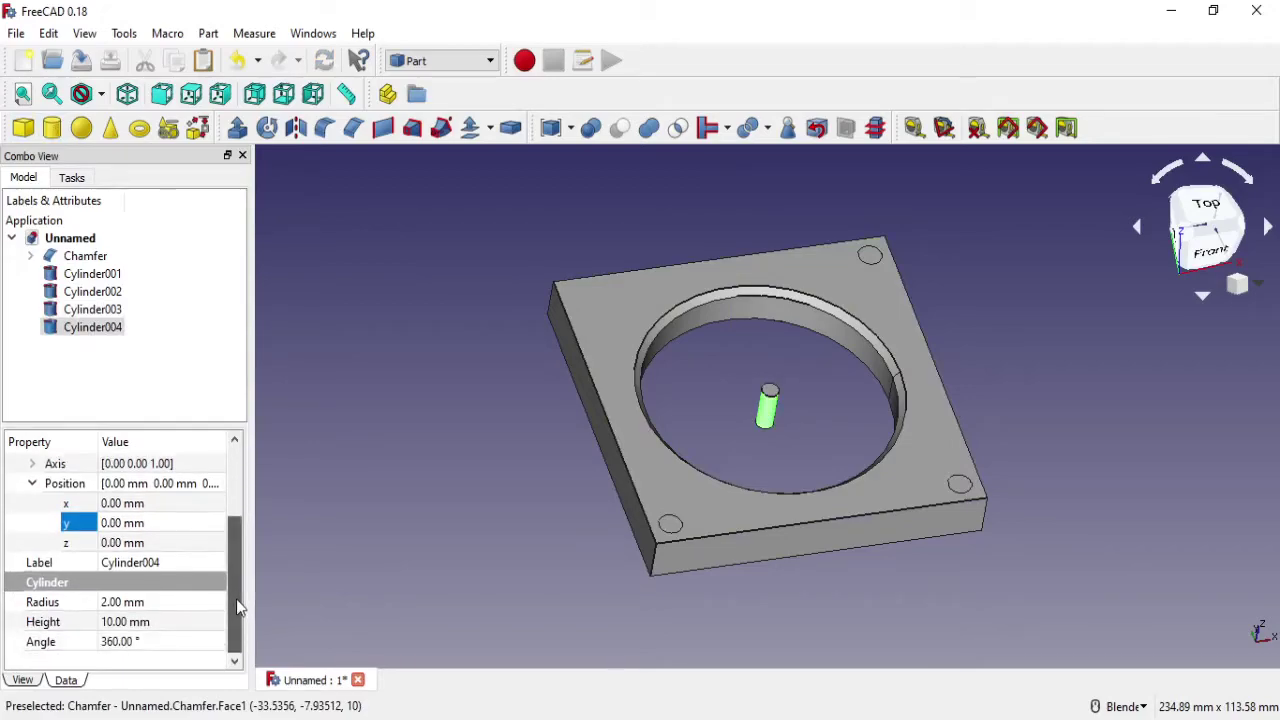
{"action": "left_click", "coordinate": [169, 598]}
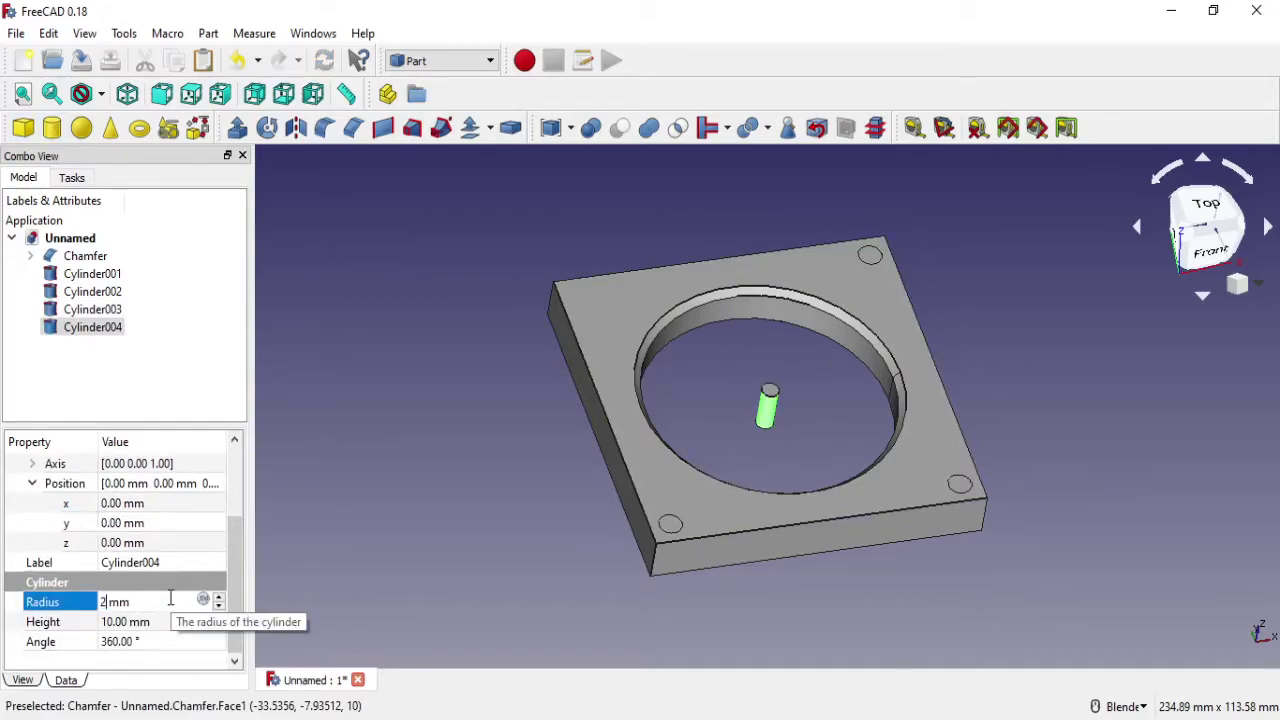
{"action": "type", "text": ".75"}
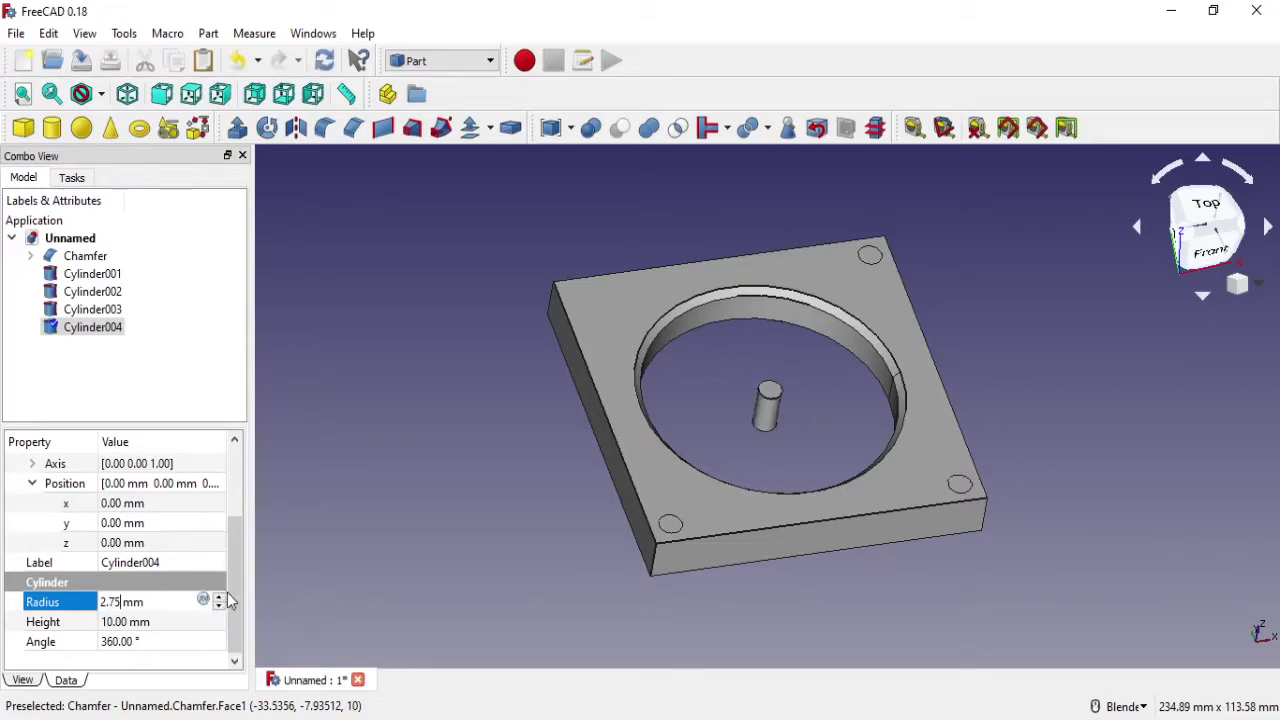
Position Cylinder004 at x −35 mm, y 35 mm in the top-left corner.
{"action": "left_click_drag", "start_coordinate": [231, 588], "coordinate": [238, 520]}
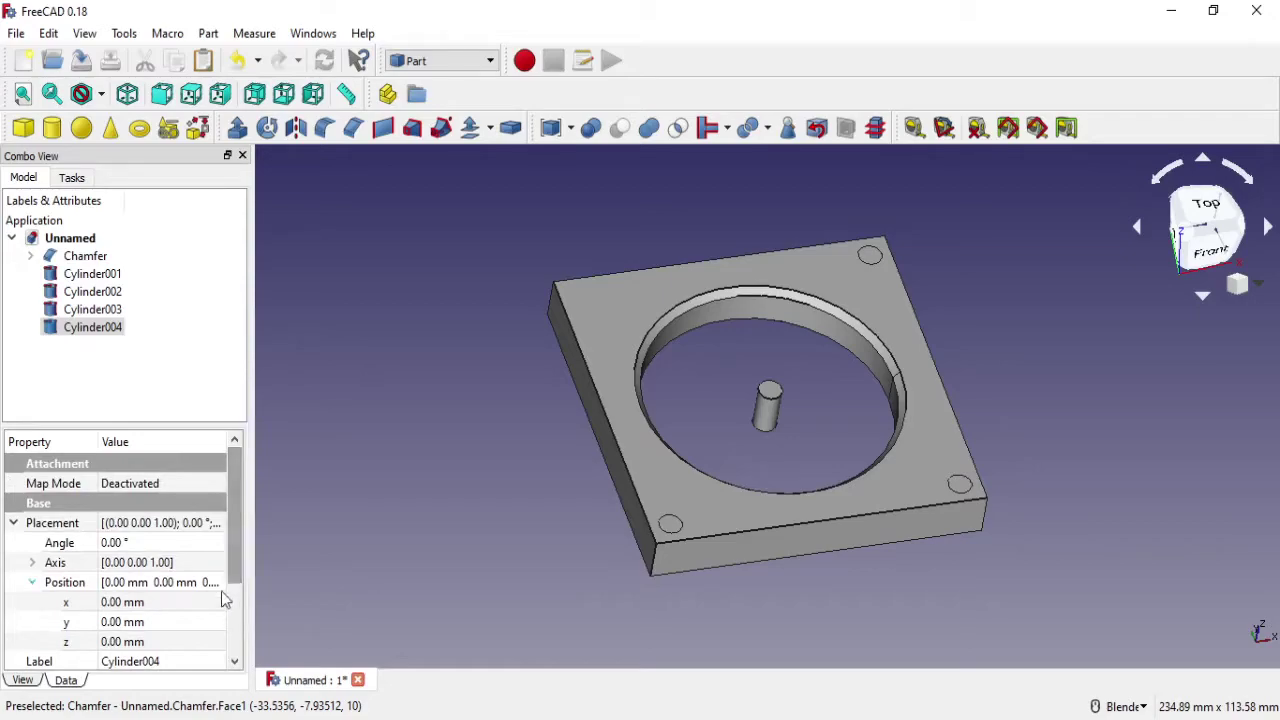
{"action": "left_click", "coordinate": [196, 601]}
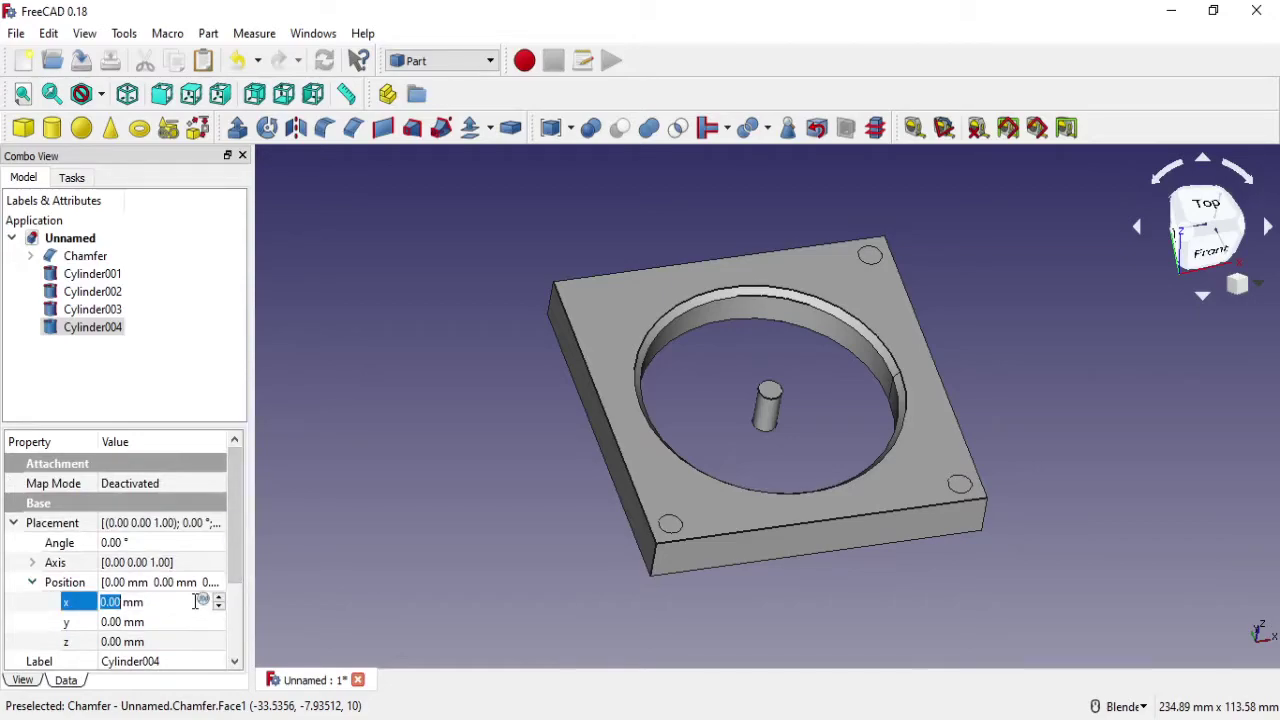
{"action": "type", "text": "-35"}
{"action": "left_click", "coordinate": [182, 622]}
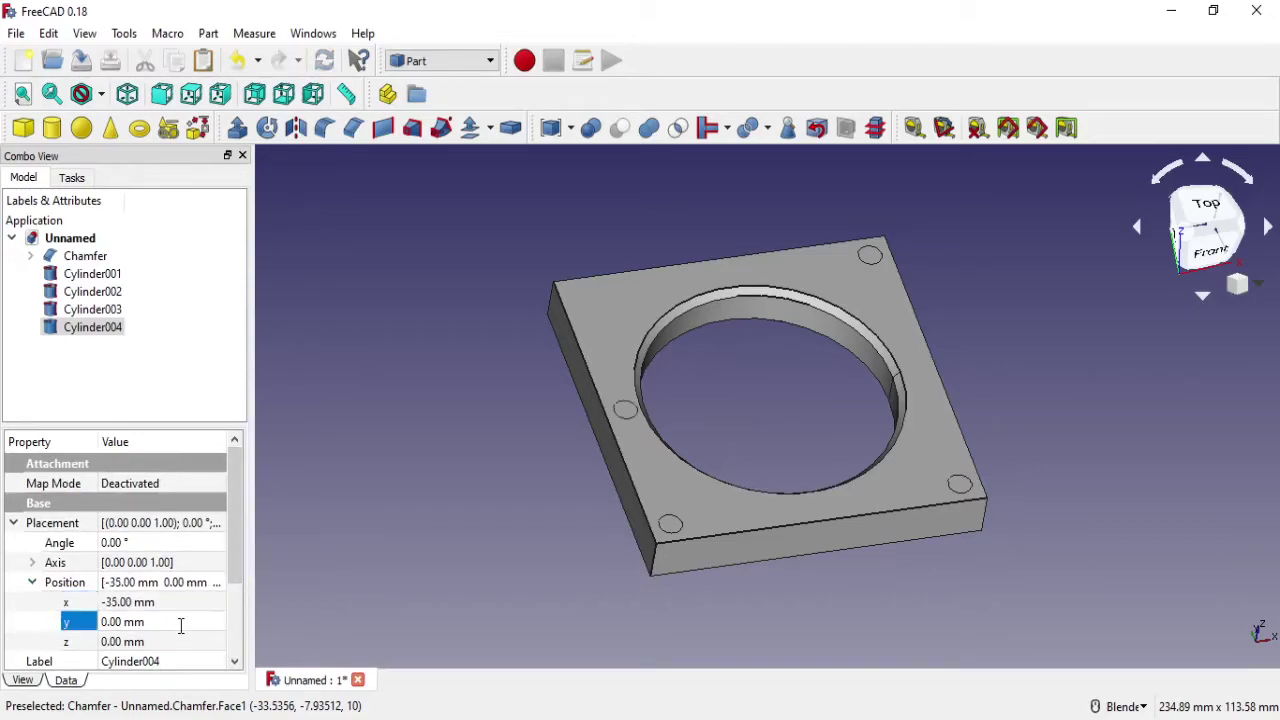
{"action": "type", "text": "35"}
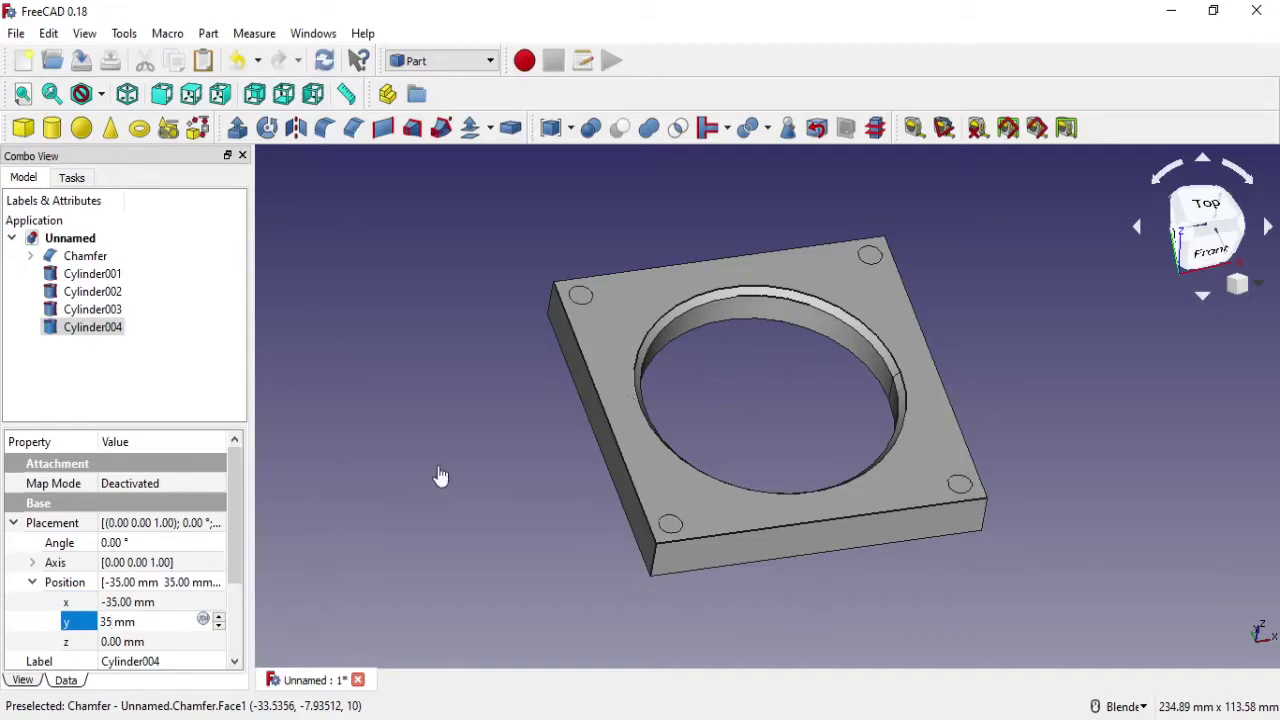
{"action": "left_click", "coordinate": [440, 477]}
{"action": "middle_click_drag", "start_coordinate": [771, 384], "coordinate": [760, 384]}
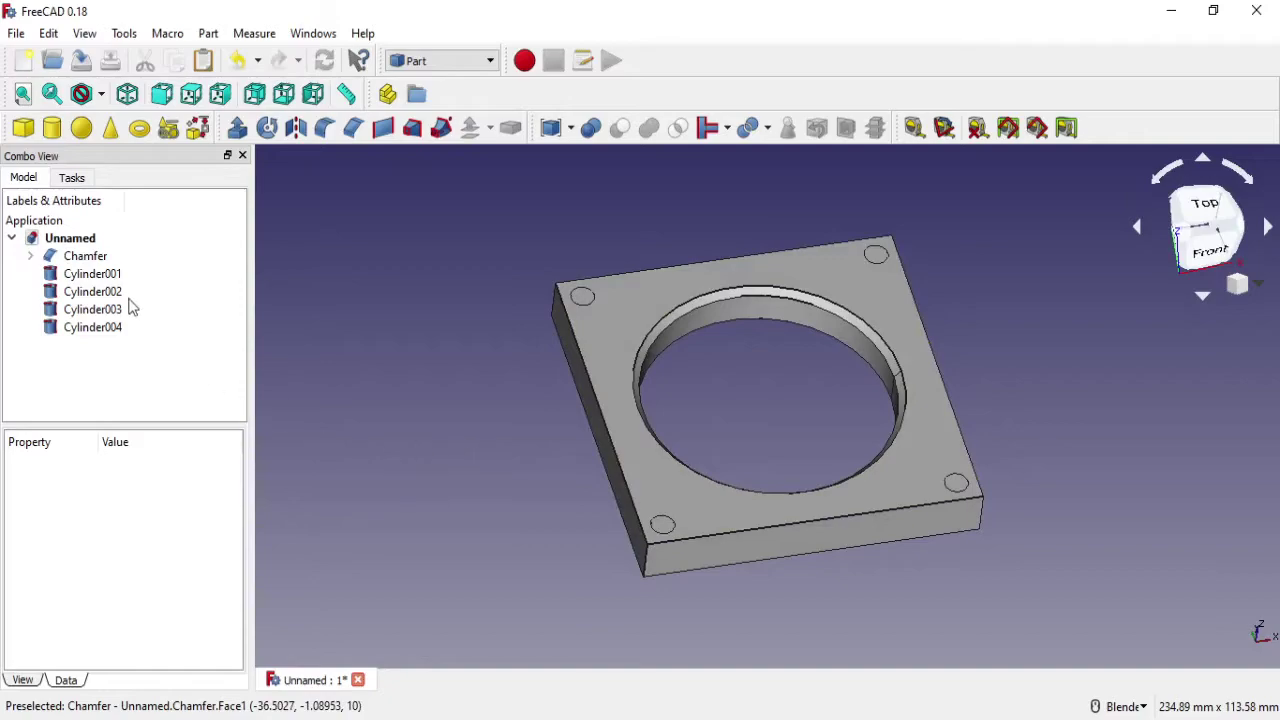
Move Cylinder001 inward to x 32.5 mm, y 32.5 mm.
{"action": "left_click", "coordinate": [100, 275]}
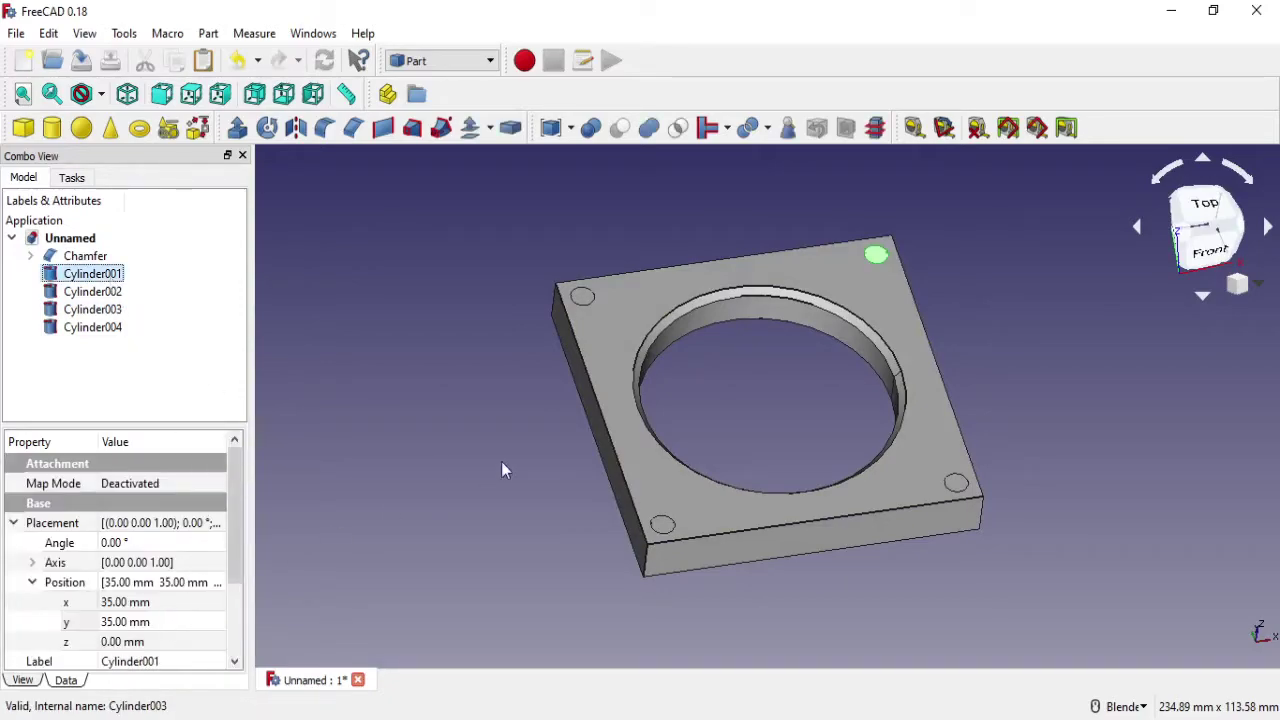
{"action": "left_click", "coordinate": [173, 602]}
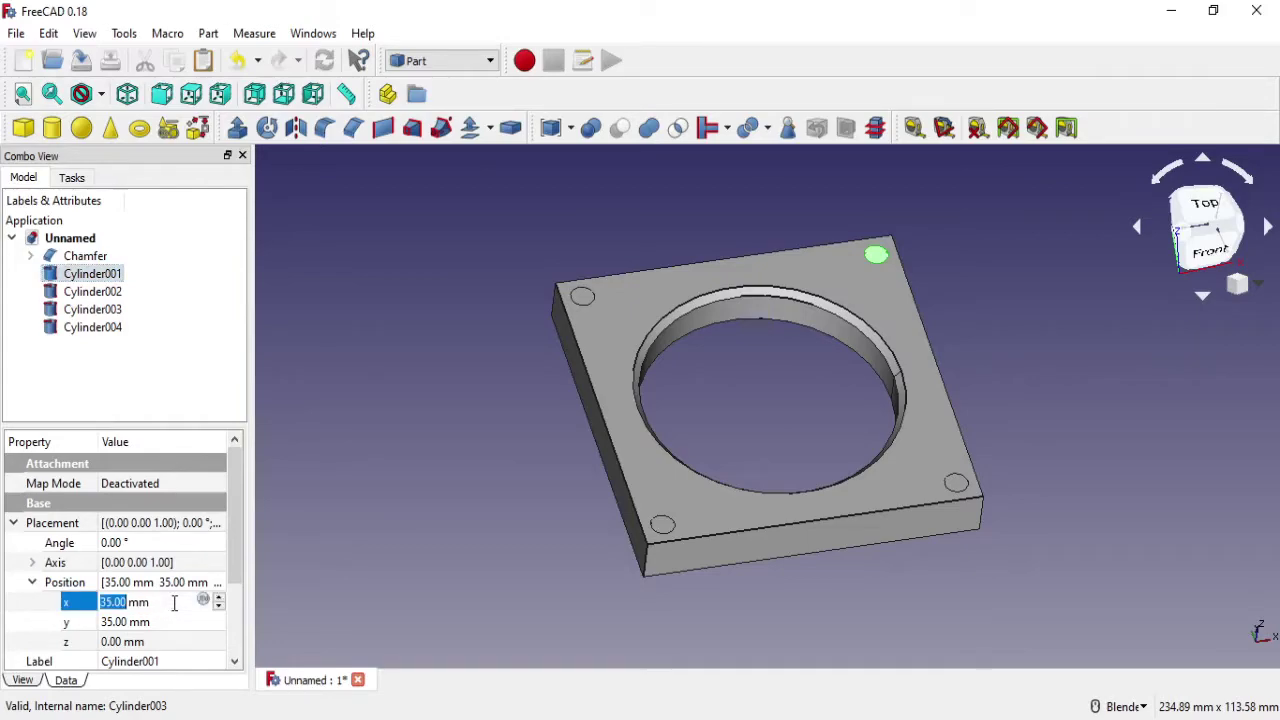
{"action": "type", "text": "30"}
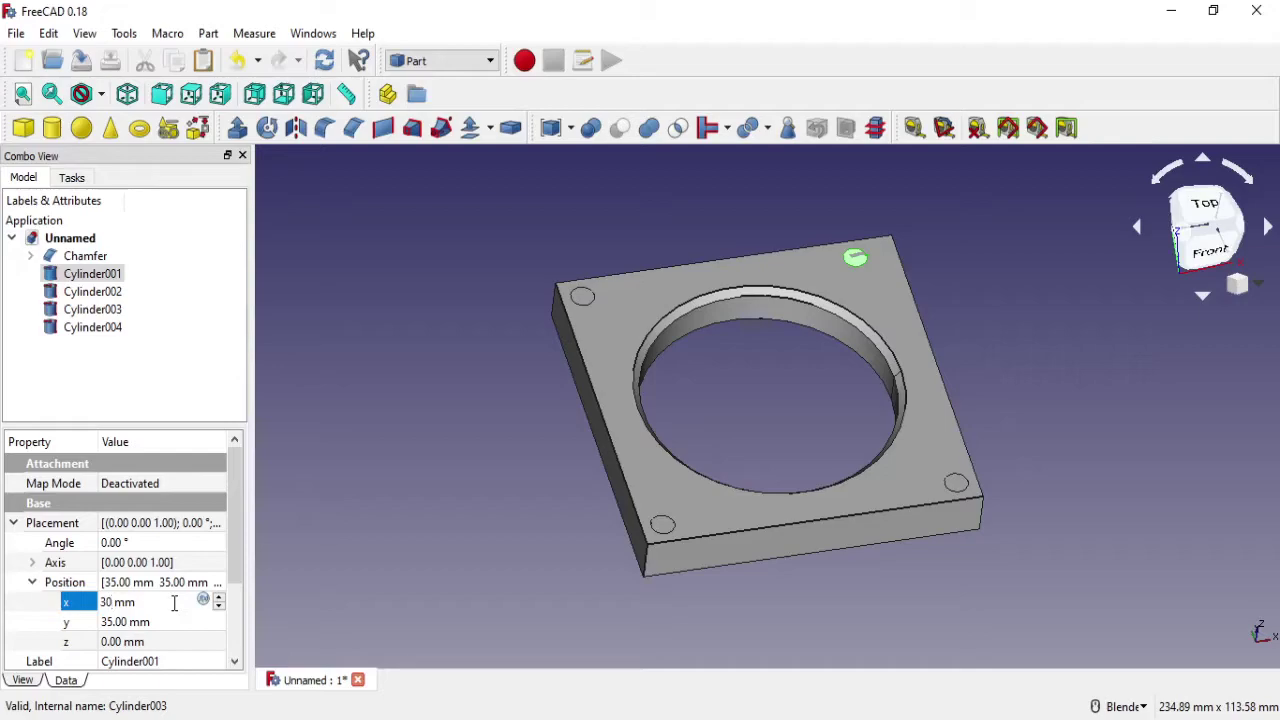
{"action": "key", "text": "ctrl+a"}
{"action": "type", "text": "32"}
{"action": "left_click", "coordinate": [170, 622]}
{"action": "type", "text": "3"}
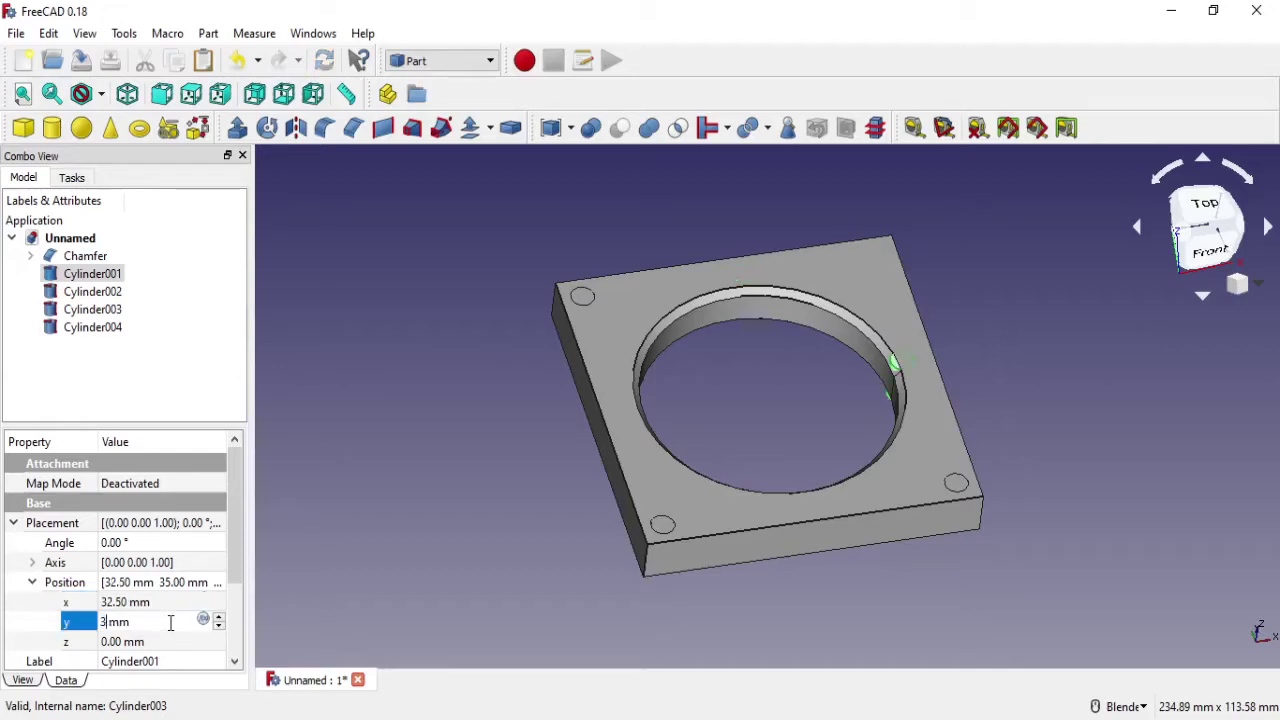
{"action": "type", "text": "2.5"}
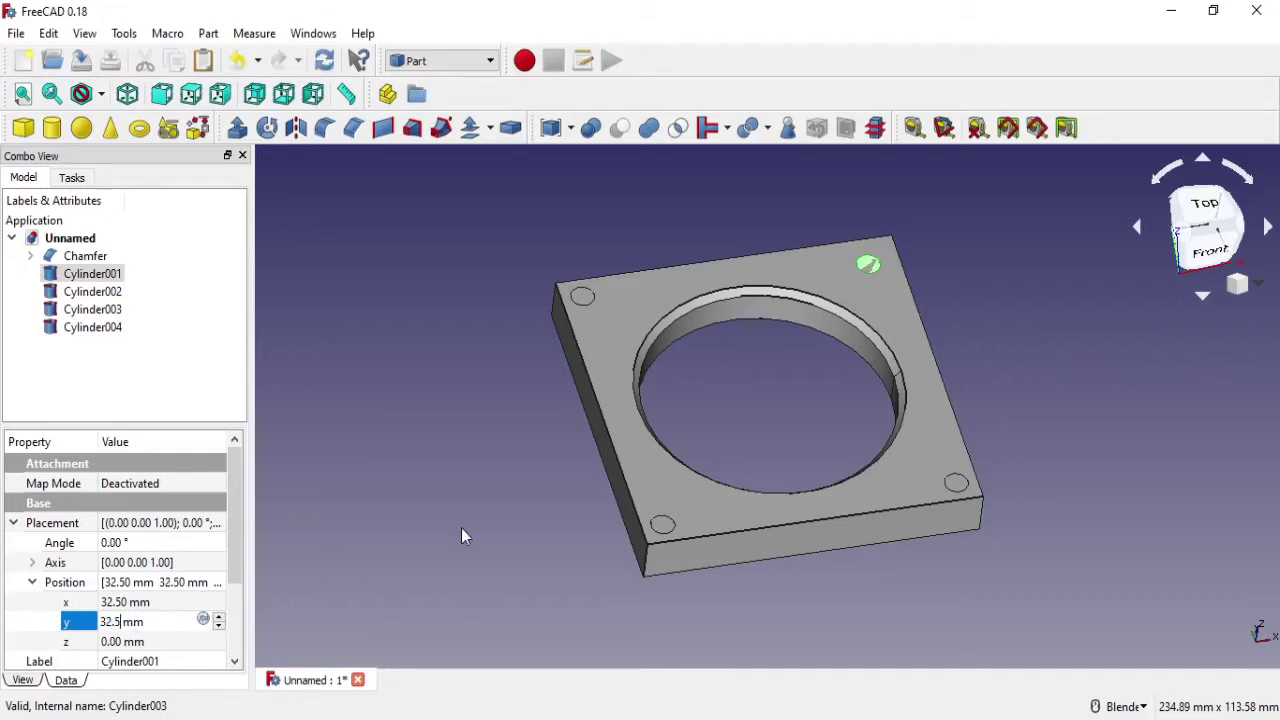
Move Cylinder002 inward to x −32.5 mm.
{"action": "left_click", "coordinate": [105, 291]}
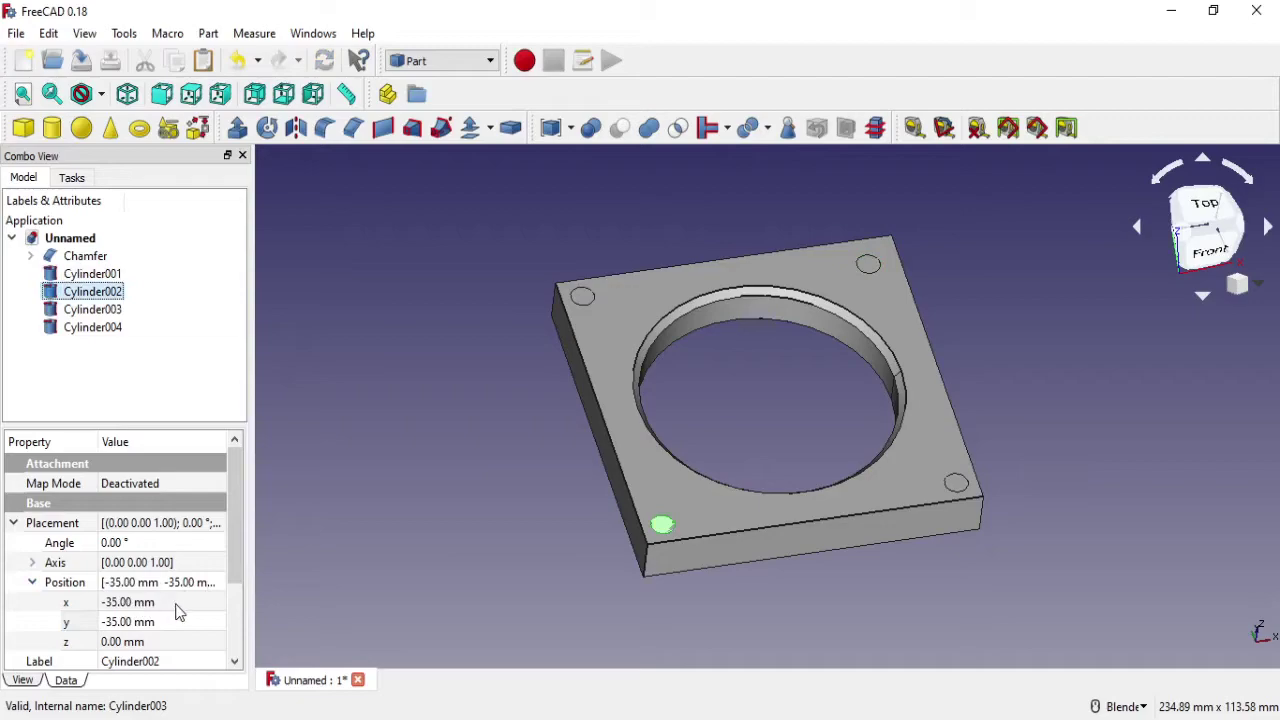
{"action": "left_click", "coordinate": [139, 603]}
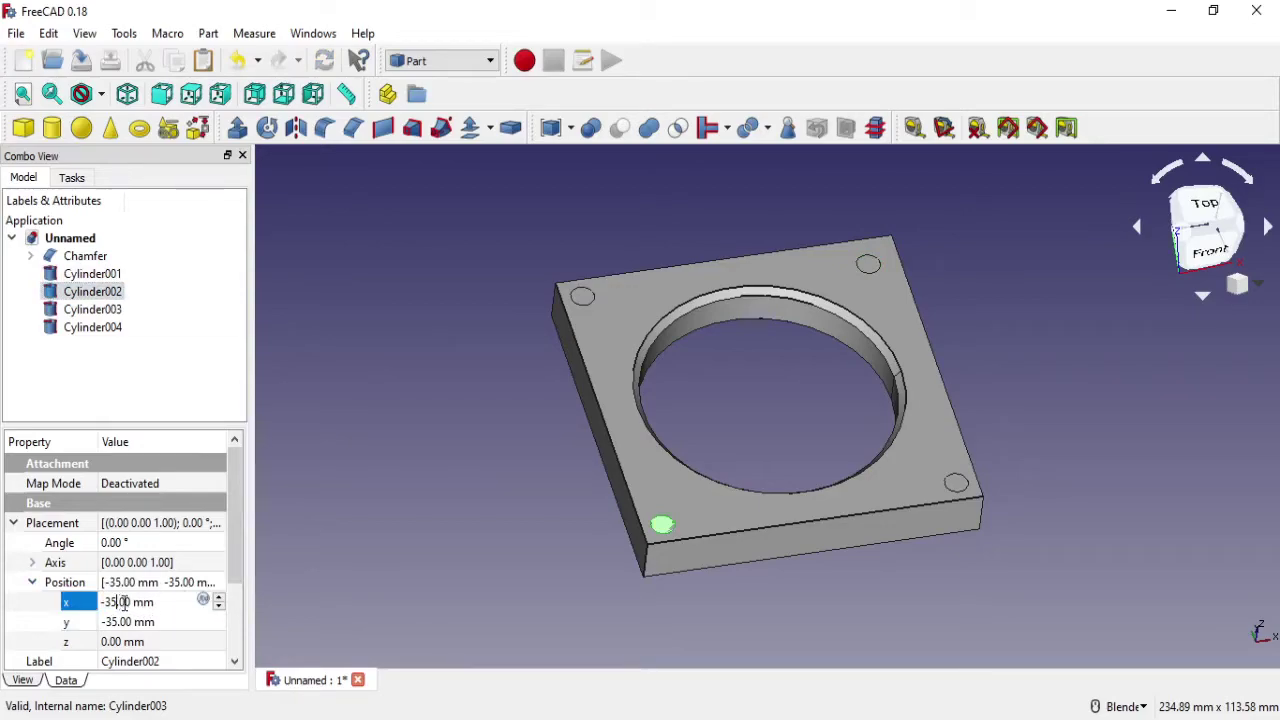
{"action": "triple_click", "coordinate": [124, 603]}
{"action": "type", "text": "-32"}
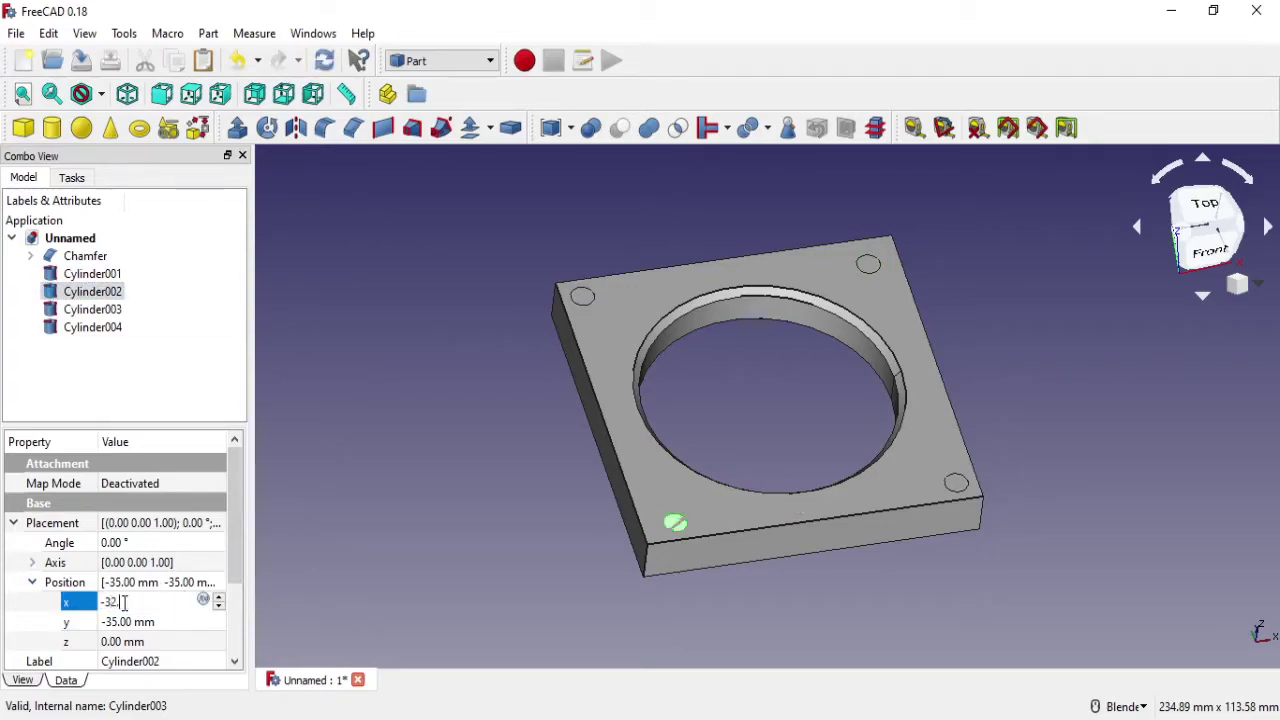
{"action": "type", "text": ".5"}
{"action": "left_click", "coordinate": [125, 622]}
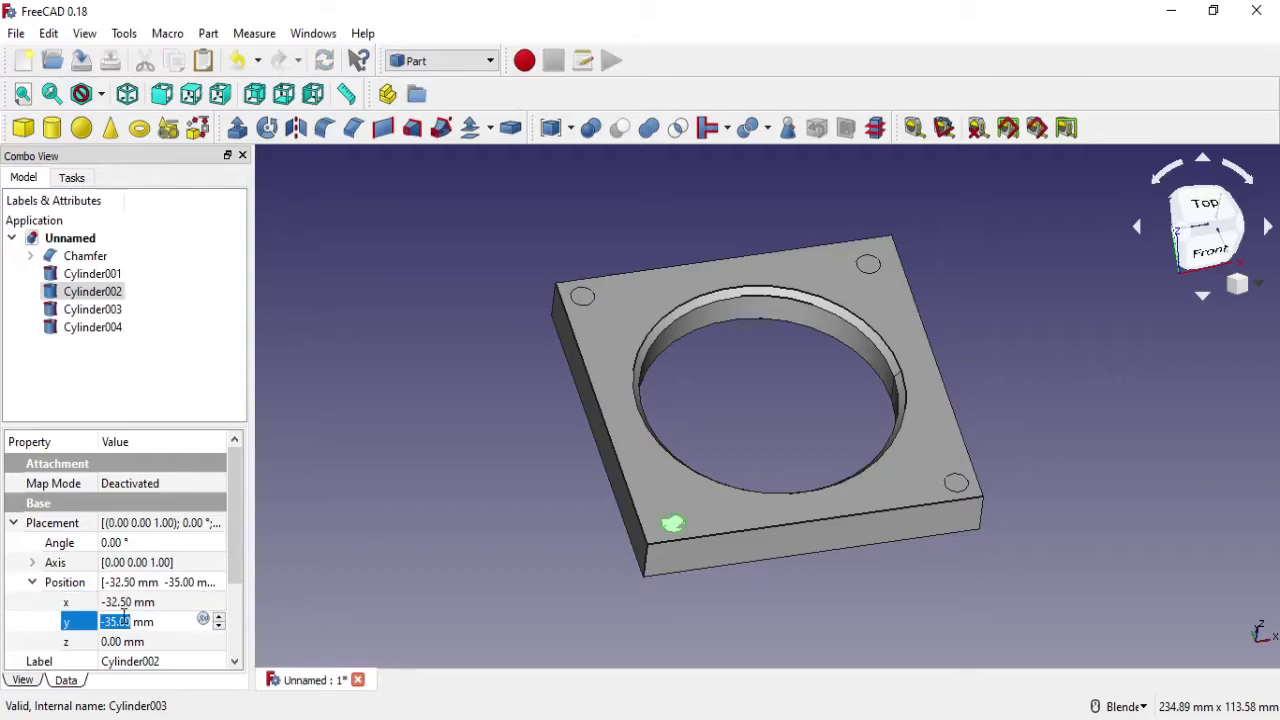
{"action": "type", "text": "-32.5"}
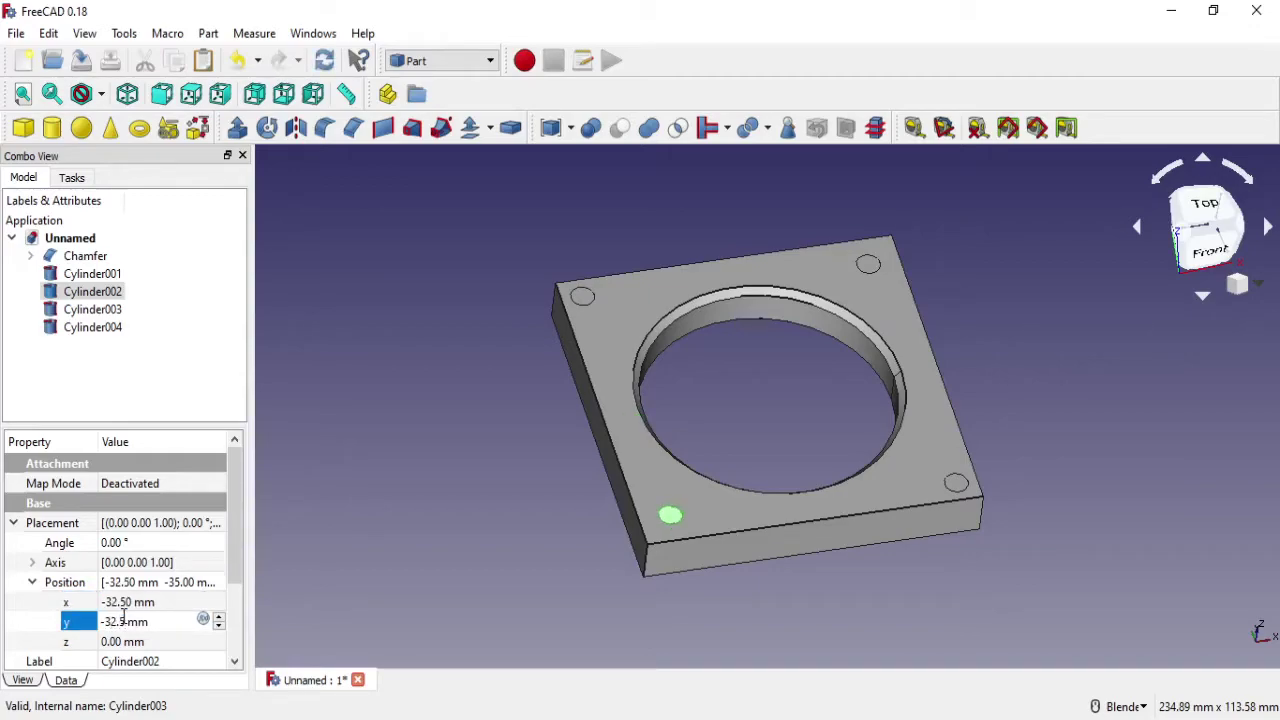
Move Cylinder003 to x 32.5 mm, y −32.5 mm and clear the selection.
{"action": "left_click", "coordinate": [92, 309]}
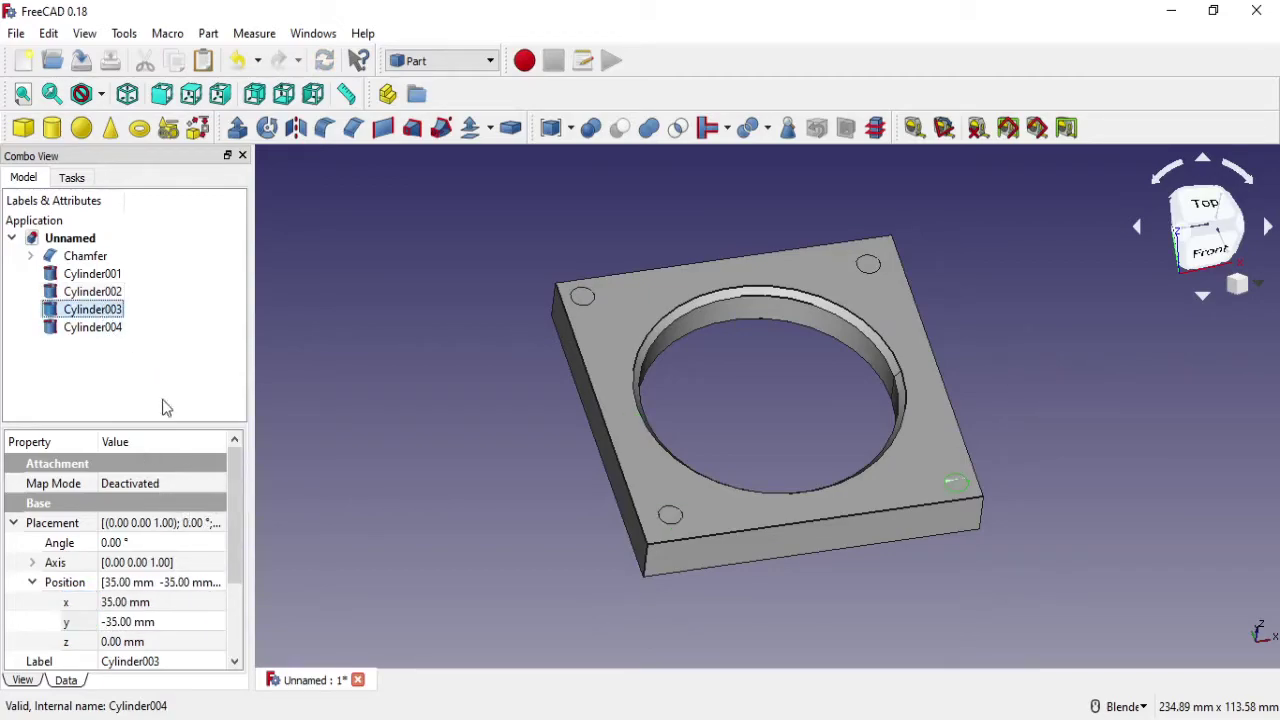
{"action": "left_click", "coordinate": [130, 601]}
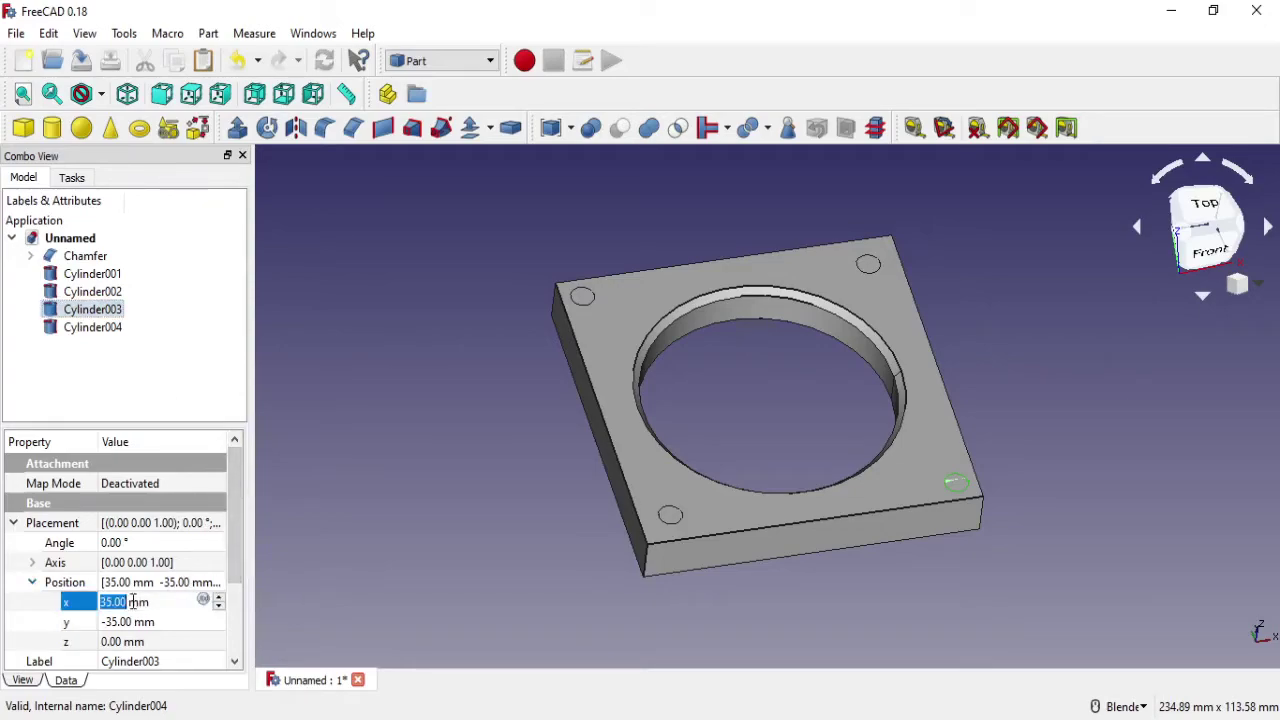
{"action": "type", "text": "32.5"}
{"action": "left_click", "coordinate": [130, 622]}
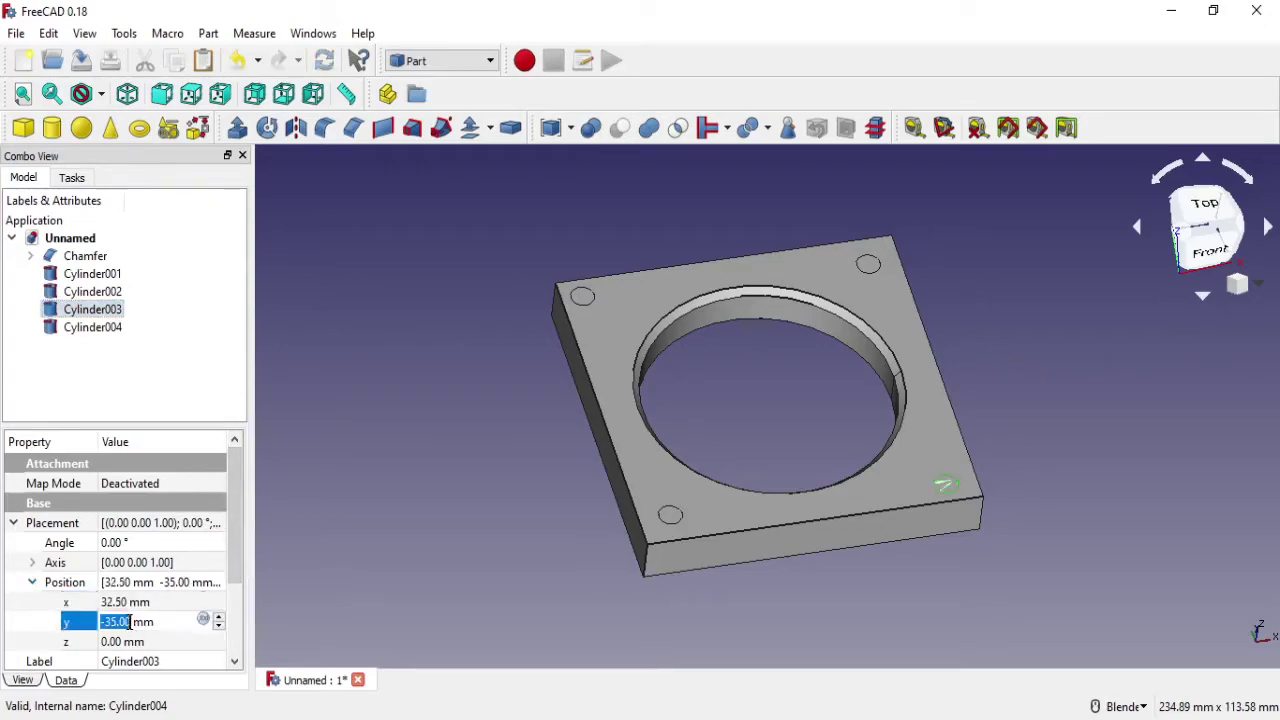
{"action": "type", "text": "-32.5"}
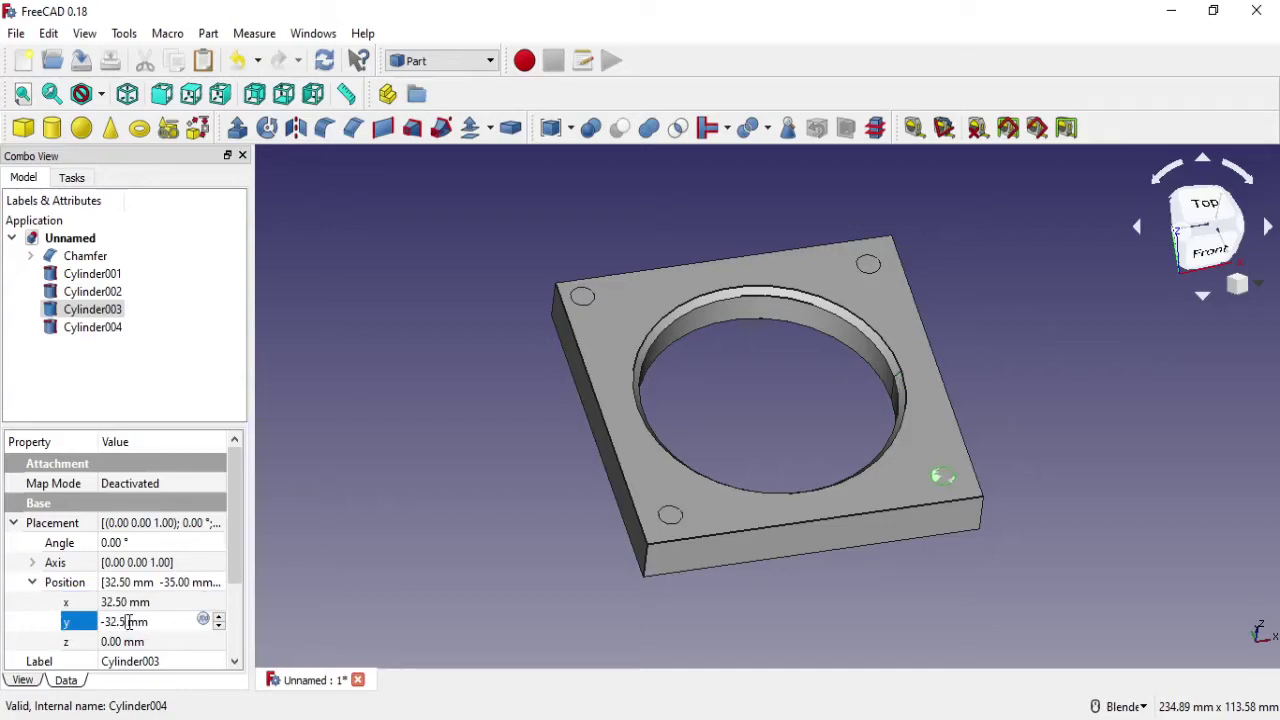
{"action": "left_click", "coordinate": [465, 558]}
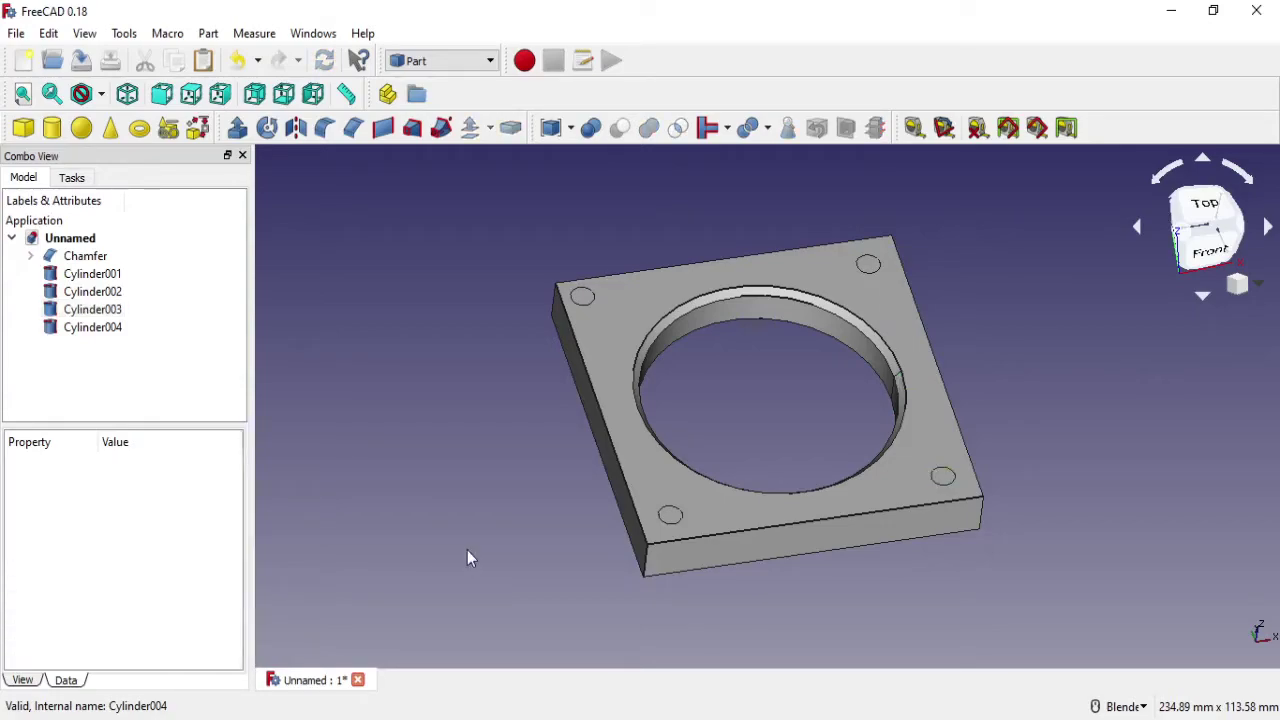
Cut Cylinder004 out of the chamfered plate, creating Cut001.
{"action": "left_click", "coordinate": [645, 340]}
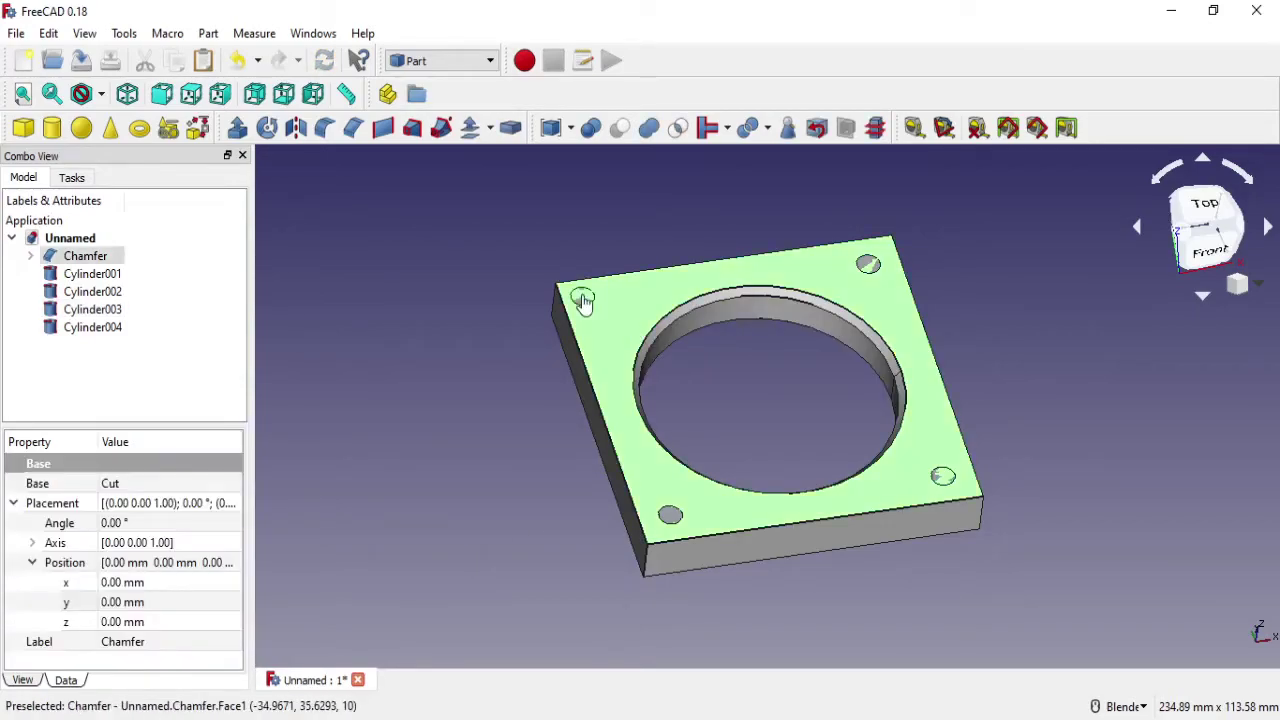
{"action": "left_click", "coordinate": [593, 300]}
{"action": "left_click", "coordinate": [625, 340]}
{"action": "left_click", "coordinate": [585, 305], "text": "ctrl"}
{"action": "left_click", "coordinate": [598, 340]}
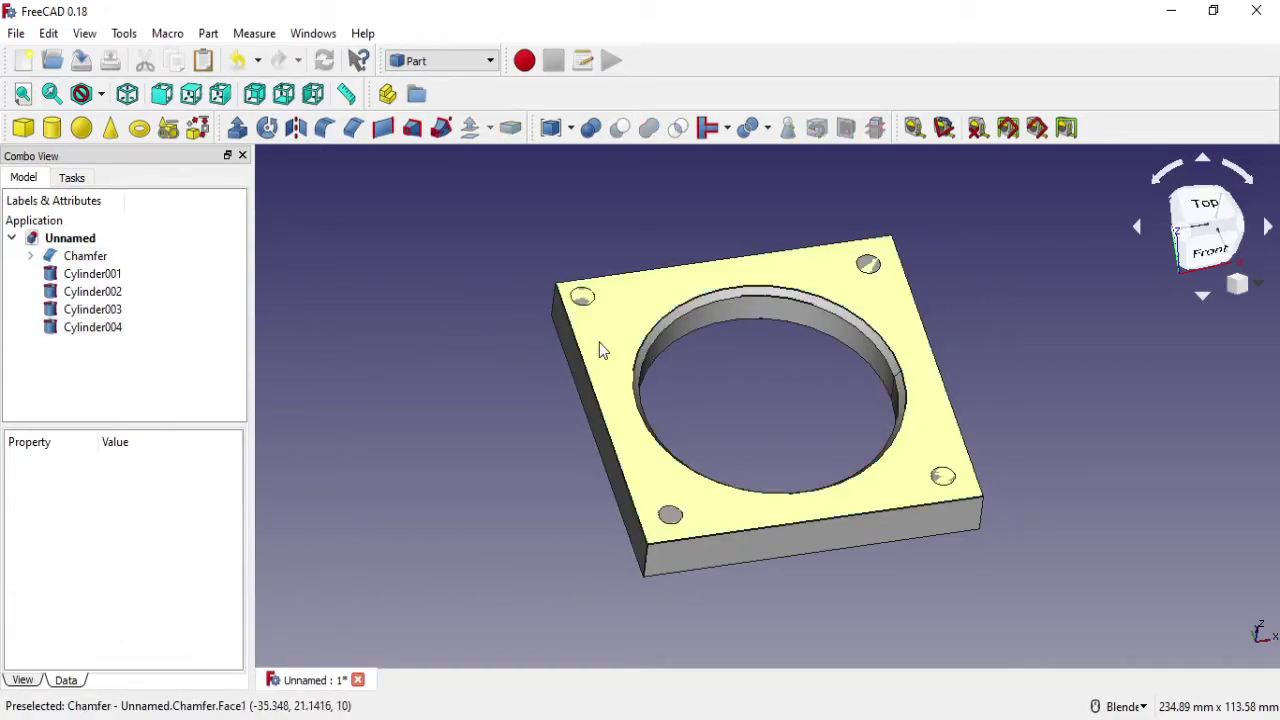
{"action": "left_click", "coordinate": [600, 342]}
{"action": "left_click", "coordinate": [585, 305], "text": "ctrl"}
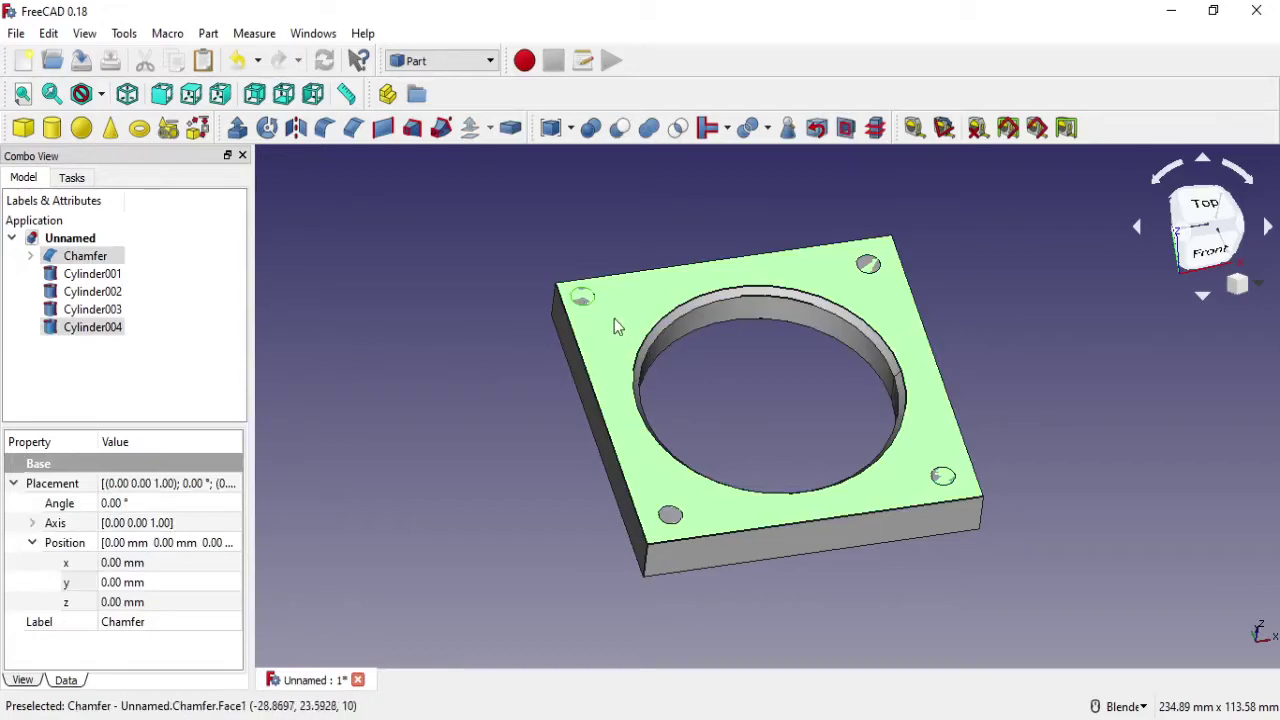
{"action": "scroll", "coordinate": [614, 318], "scroll_direction": "up", "scroll_amount": 5}
{"action": "left_click", "coordinate": [807, 475]}
{"action": "left_click", "coordinate": [698, 378]}
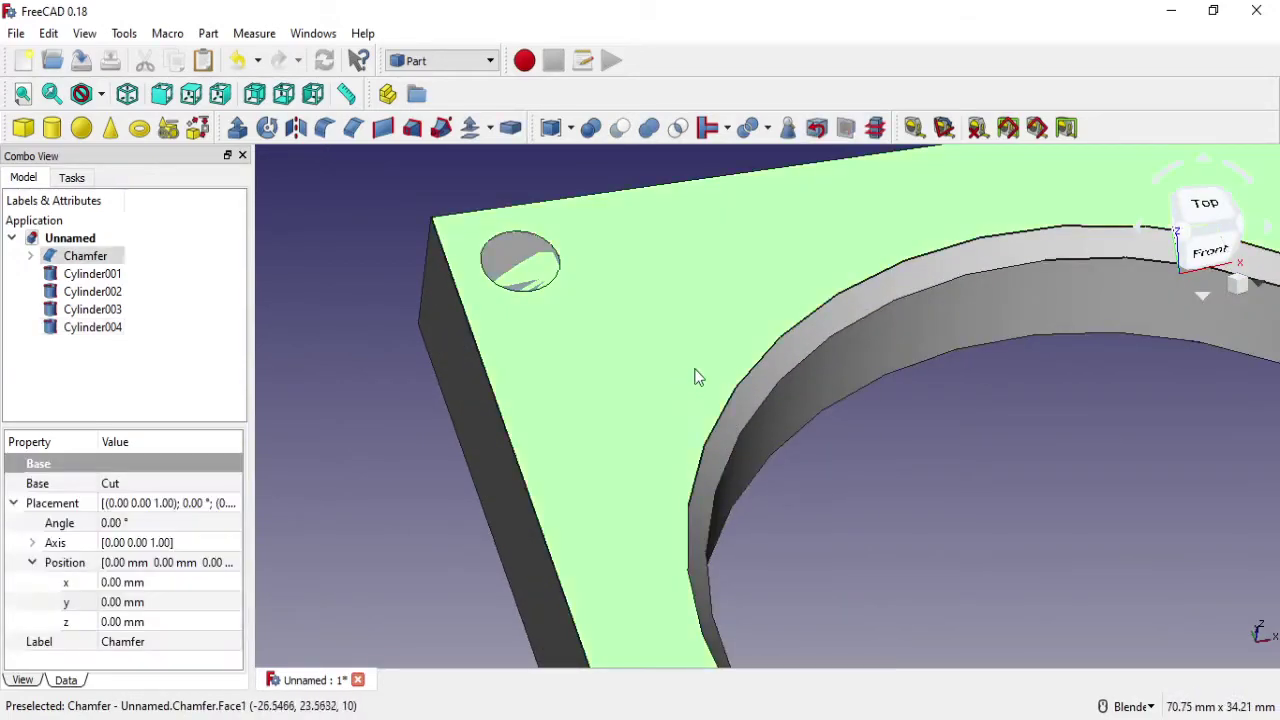
{"action": "left_click", "coordinate": [520, 260], "text": "ctrl"}
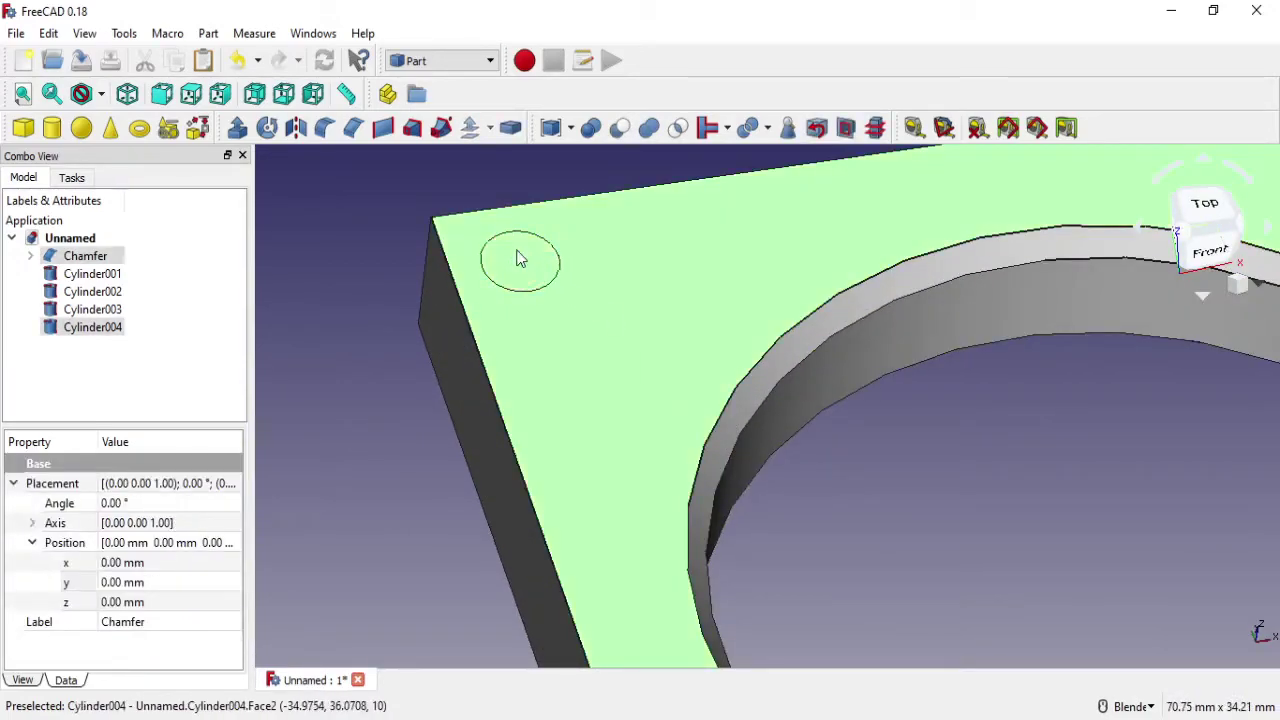
{"action": "left_click", "coordinate": [613, 134]}
Cut Cylinder001 out of the Cut001 plate.
{"action": "scroll", "coordinate": [662, 255], "scroll_direction": "down", "scroll_amount": 3}
{"action": "scroll", "coordinate": [768, 348], "scroll_direction": "down", "scroll_amount": 2}
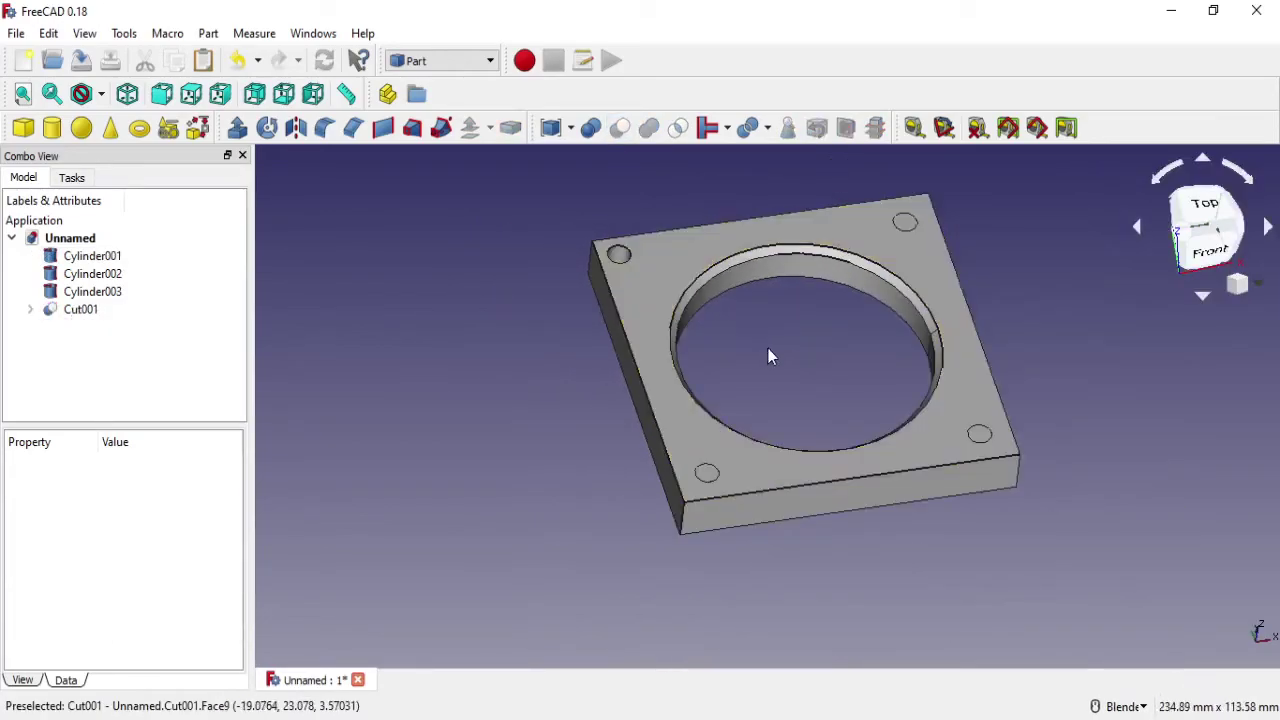
{"action": "scroll", "coordinate": [890, 343], "scroll_direction": "up", "scroll_amount": 5}
{"action": "left_click", "coordinate": [890, 343]}
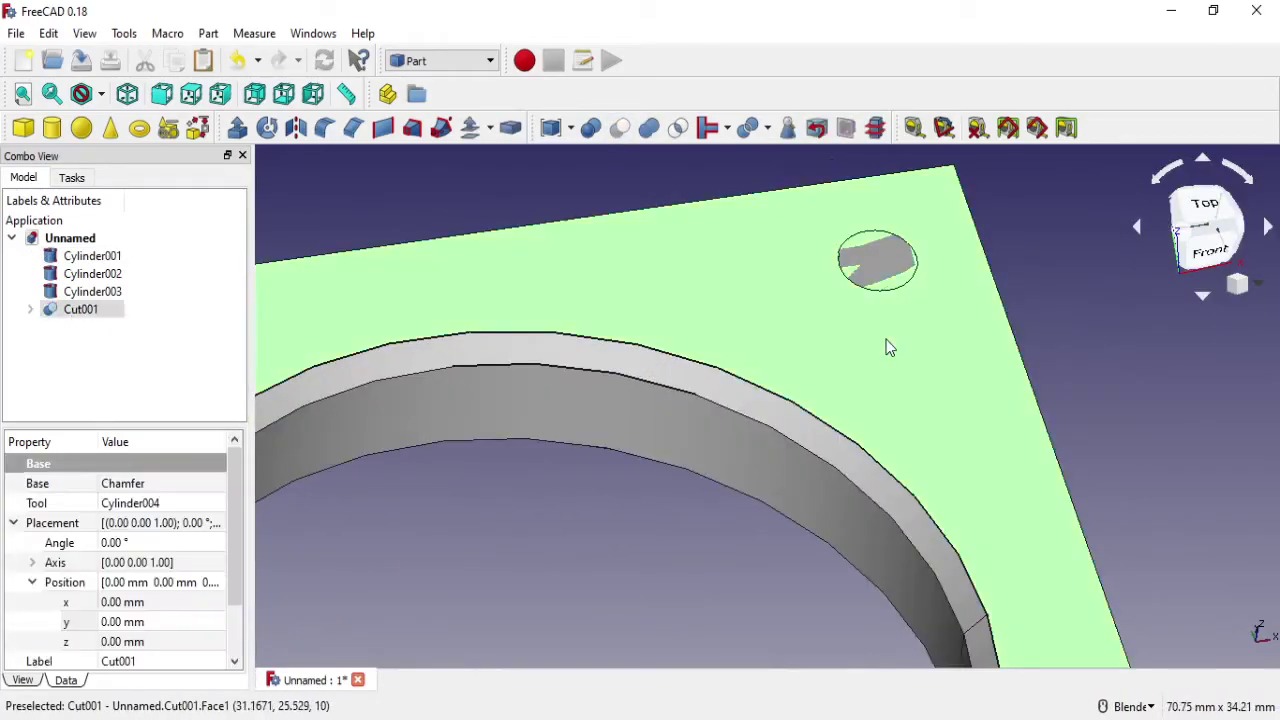
{"action": "left_click", "coordinate": [885, 279], "text": "ctrl"}
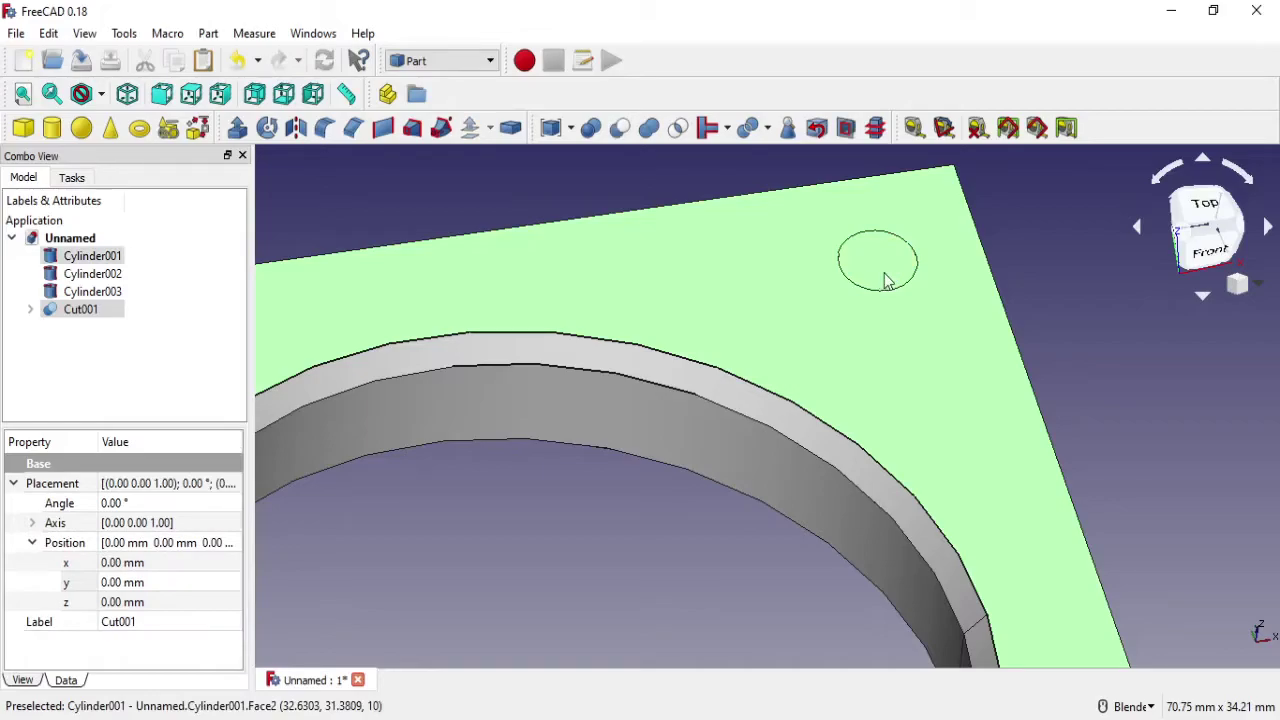
{"action": "left_click", "coordinate": [624, 130]}
Cut Cylinder002 out of the Cut002 plate.
{"action": "scroll", "coordinate": [673, 406], "scroll_direction": "down", "scroll_amount": 5}
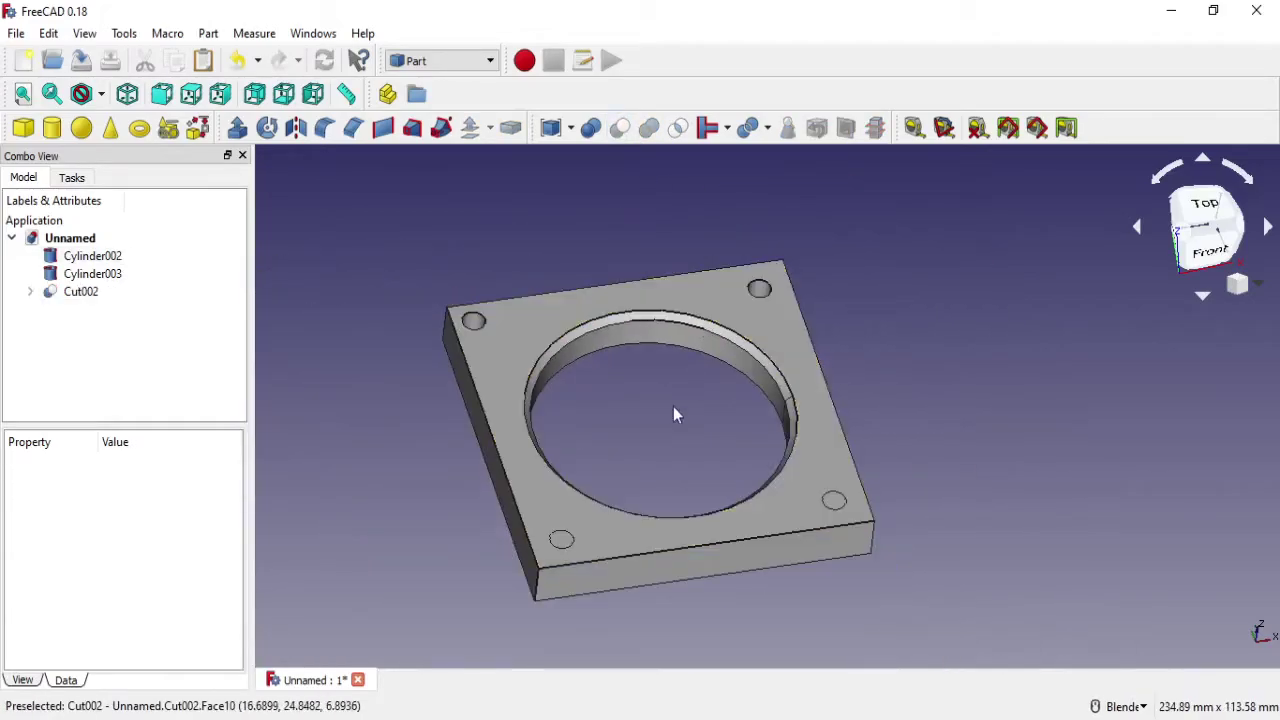
{"action": "scroll", "coordinate": [673, 406], "scroll_direction": "up", "scroll_amount": 2}
{"action": "scroll", "coordinate": [677, 374], "scroll_direction": "up", "scroll_amount": 3}
{"action": "scroll", "coordinate": [632, 447], "scroll_direction": "up", "scroll_amount": 3}
{"action": "left_click", "coordinate": [571, 528]}
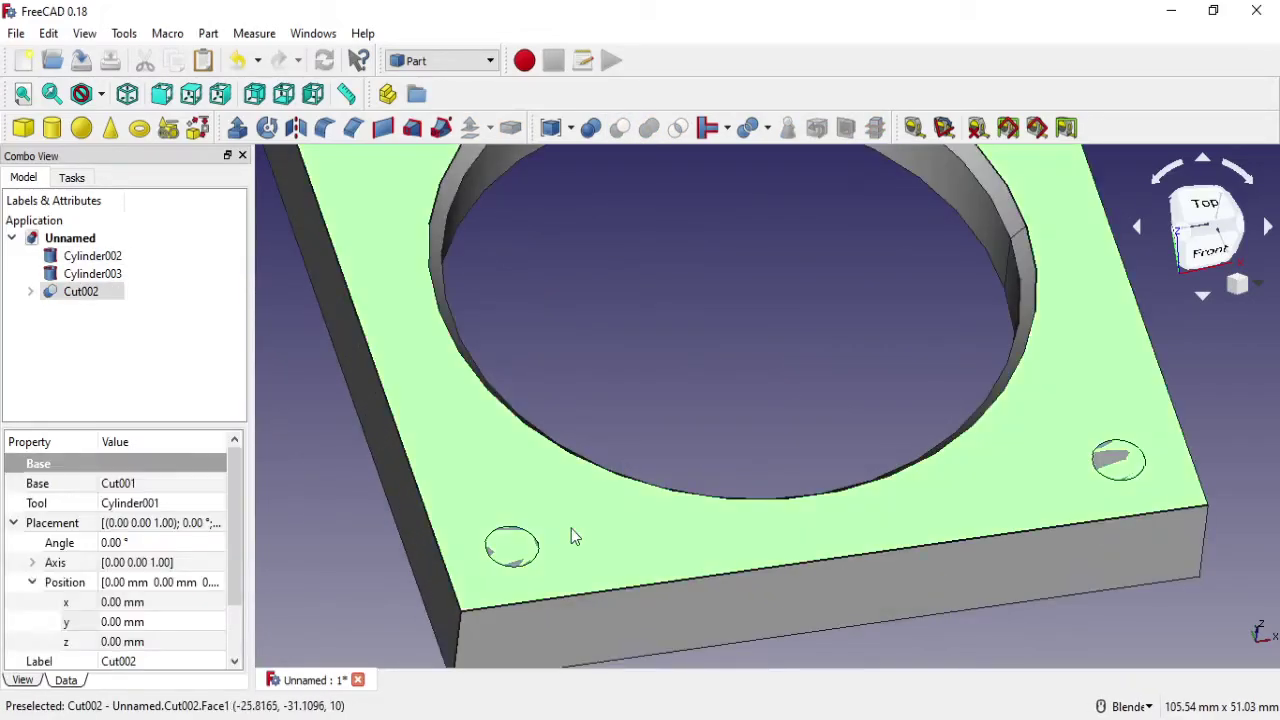
{"action": "left_click", "coordinate": [522, 563], "text": "ctrl"}
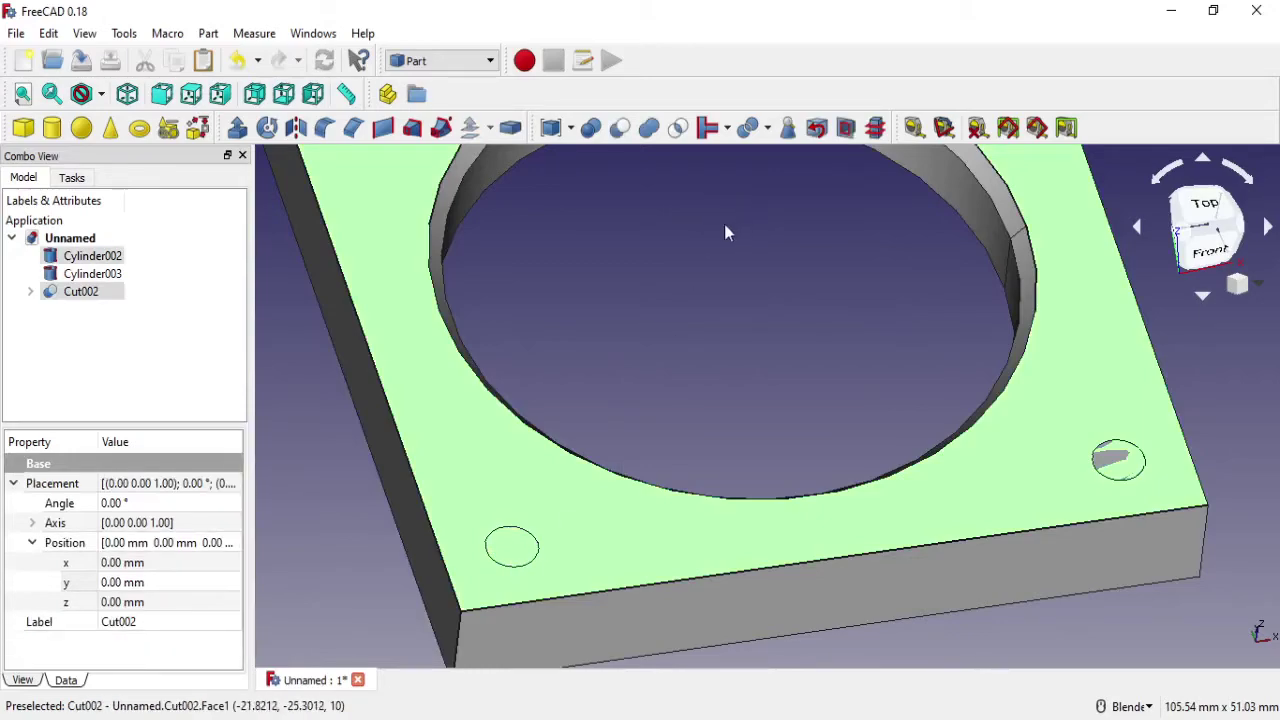
{"action": "left_click", "coordinate": [620, 128]}
Cut Cylinder003 out of the Cut003 plate, leaving the single Cut004 solid.
{"action": "left_click", "coordinate": [1060, 500]}
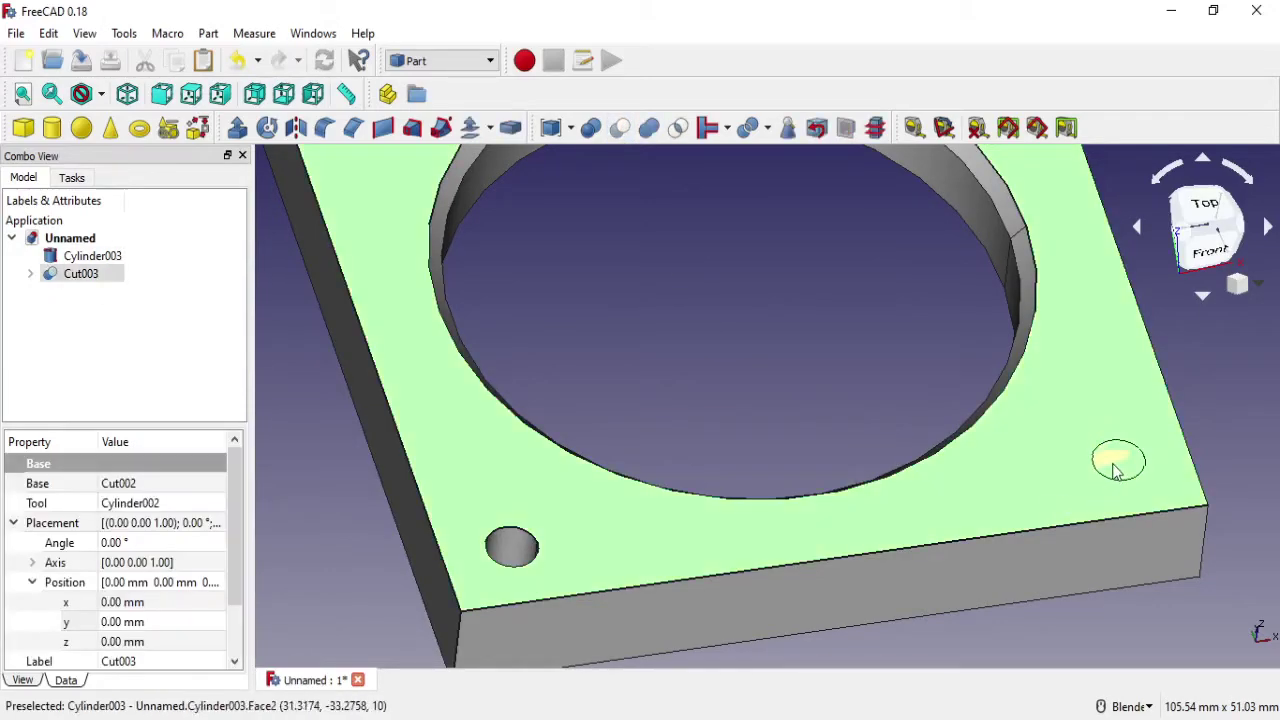
{"action": "left_click", "coordinate": [1116, 470], "text": "ctrl"}
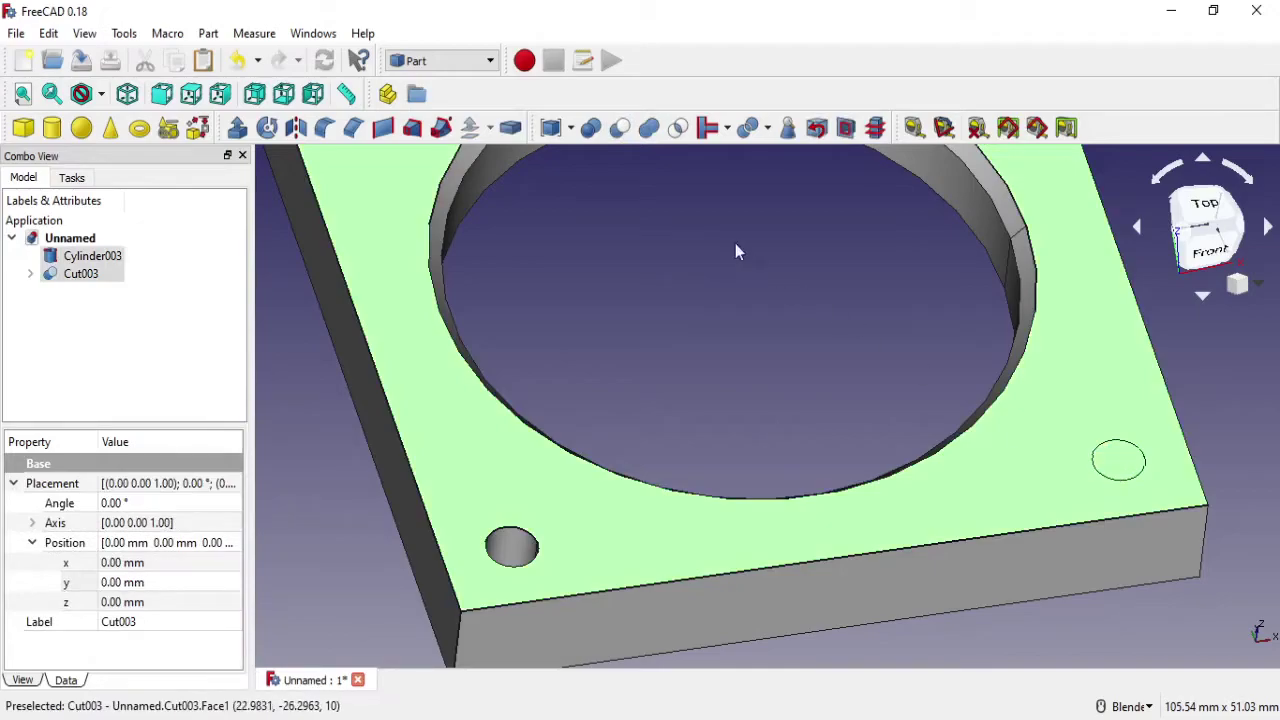
{"action": "left_click", "coordinate": [620, 128]}
{"action": "scroll", "coordinate": [720, 313], "scroll_direction": "down", "scroll_amount": 3}
{"action": "scroll", "coordinate": [710, 340], "scroll_direction": "down", "scroll_amount": 2}
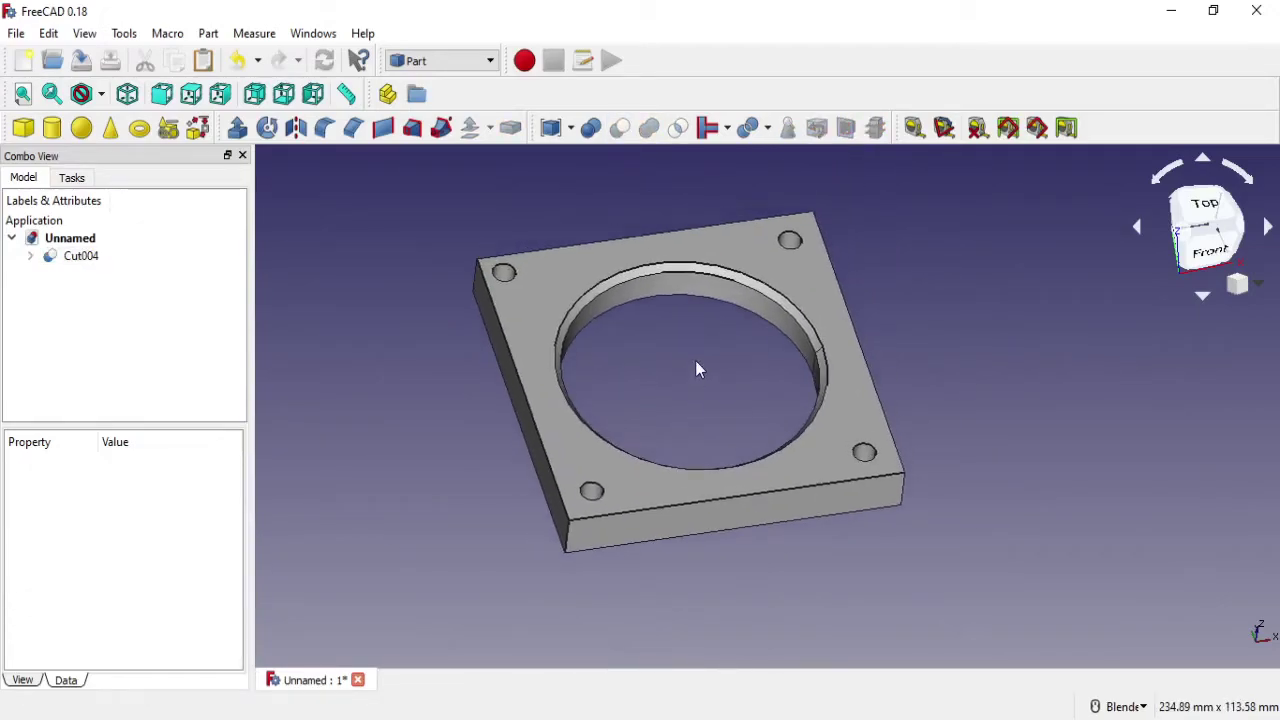
Expand the Cut004 tree and inspect the nested cuts, chamfer and cylinder properties.
{"action": "mouse_move", "coordinate": [696, 362]}
{"action": "middle_mouse_down"}
{"action": "mouse_move", "coordinate": [681, 406]}
{"action": "mouse_move", "coordinate": [697, 413]}
{"action": "middle_mouse_up"}
{"action": "left_click", "coordinate": [33, 258]}
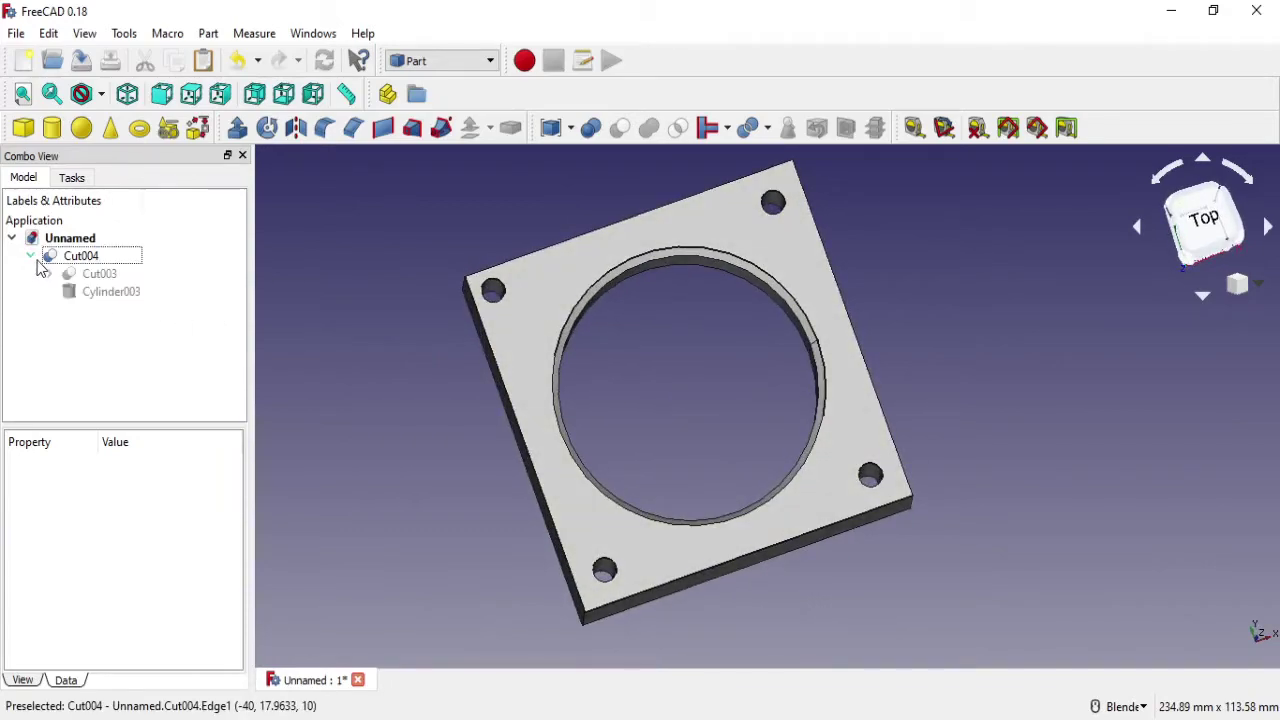
{"action": "left_click", "coordinate": [51, 275]}
{"action": "left_click", "coordinate": [67, 291]}
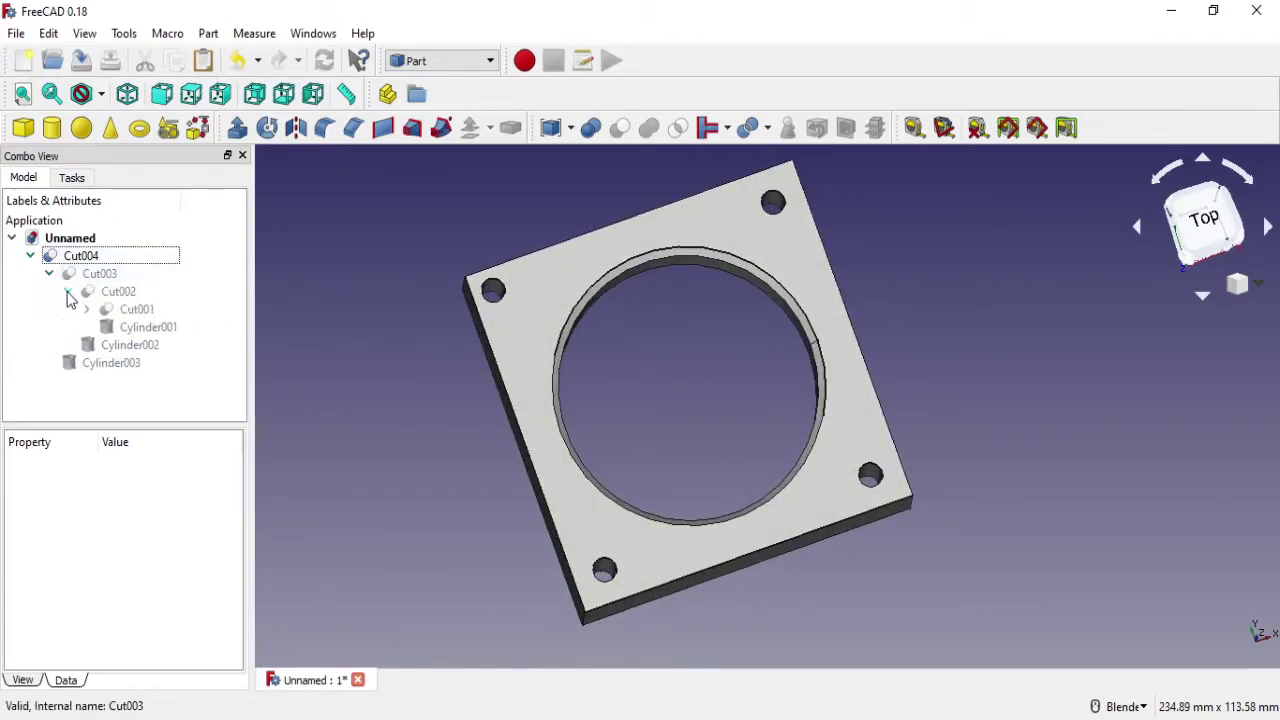
{"action": "left_click", "coordinate": [87, 309]}
{"action": "left_click", "coordinate": [106, 328]}
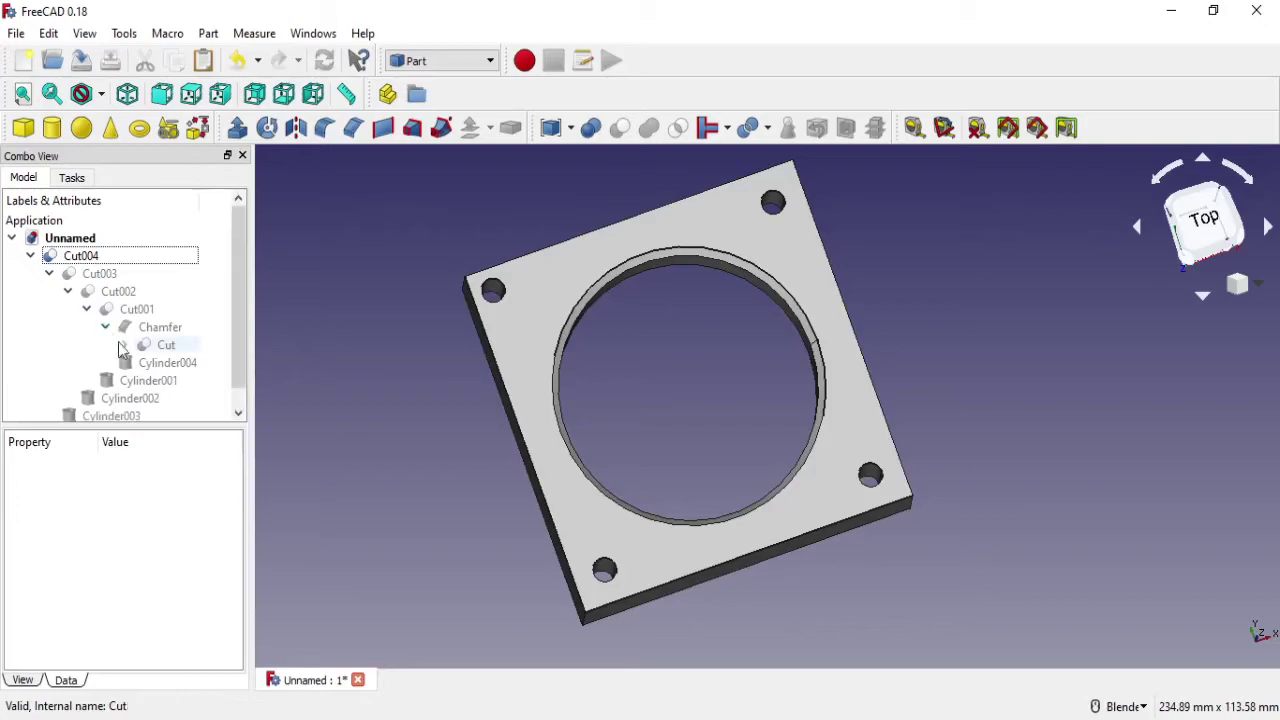
{"action": "left_click", "coordinate": [150, 363]}
{"action": "left_click", "coordinate": [145, 381]}
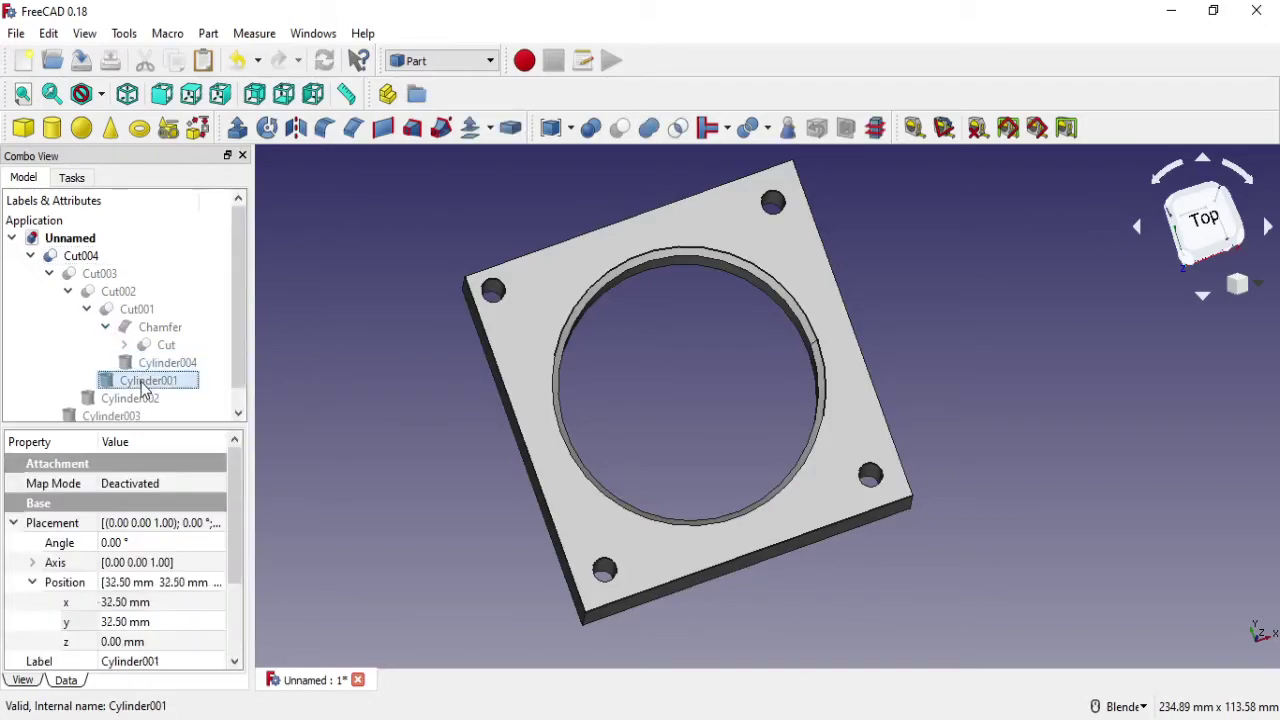
{"action": "left_click", "coordinate": [140, 310]}
{"action": "left_click", "coordinate": [150, 327]}
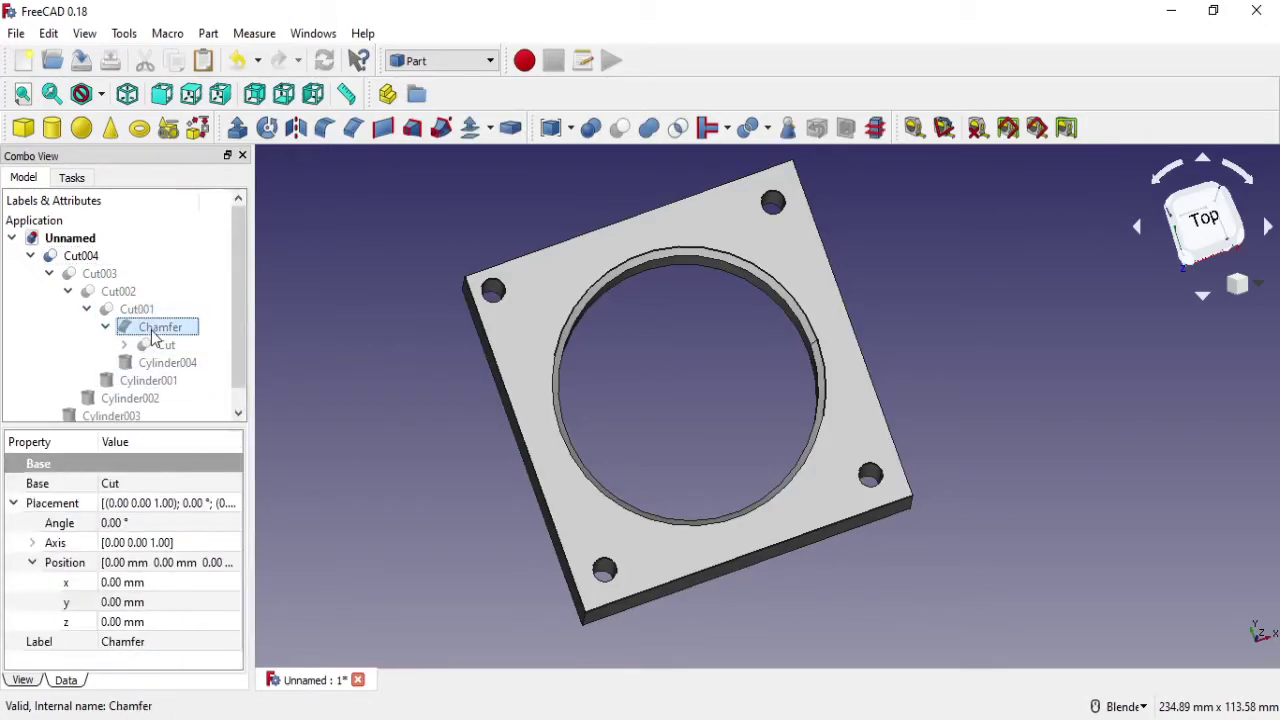
{"action": "left_click", "coordinate": [155, 346]}
{"action": "left_click", "coordinate": [157, 362]}
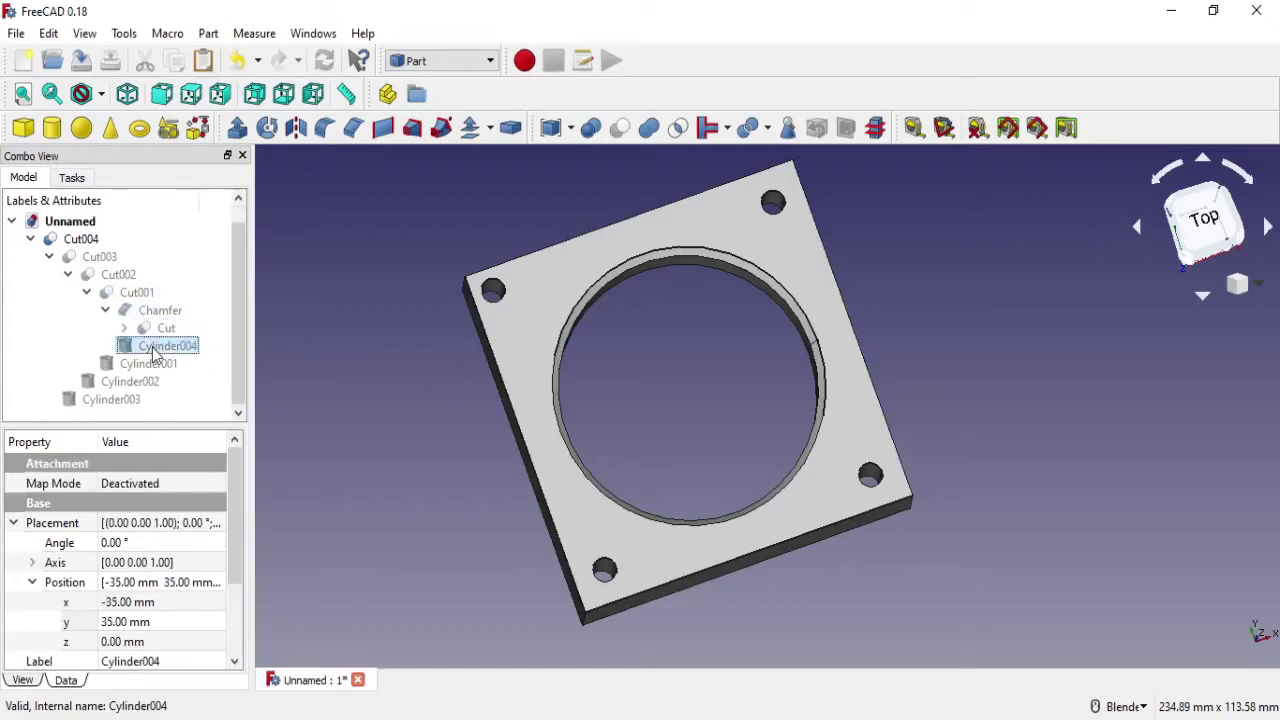
{"action": "left_click", "coordinate": [145, 364]}
{"action": "left_click", "coordinate": [133, 382]}
{"action": "left_click", "coordinate": [110, 399]}
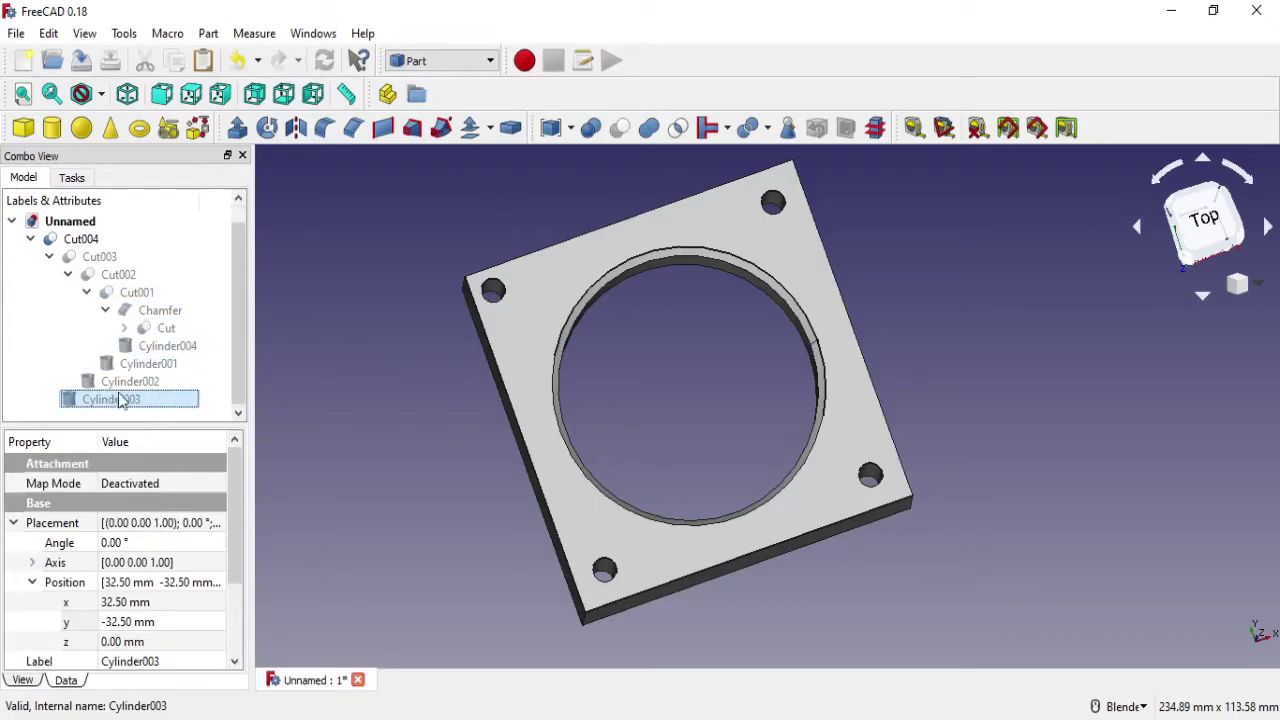
Show Cylinder004 and move it to x −32.5 mm, y 32.5 mm.
{"action": "left_click", "coordinate": [156, 346]}
{"action": "right_click", "coordinate": [154, 350]}
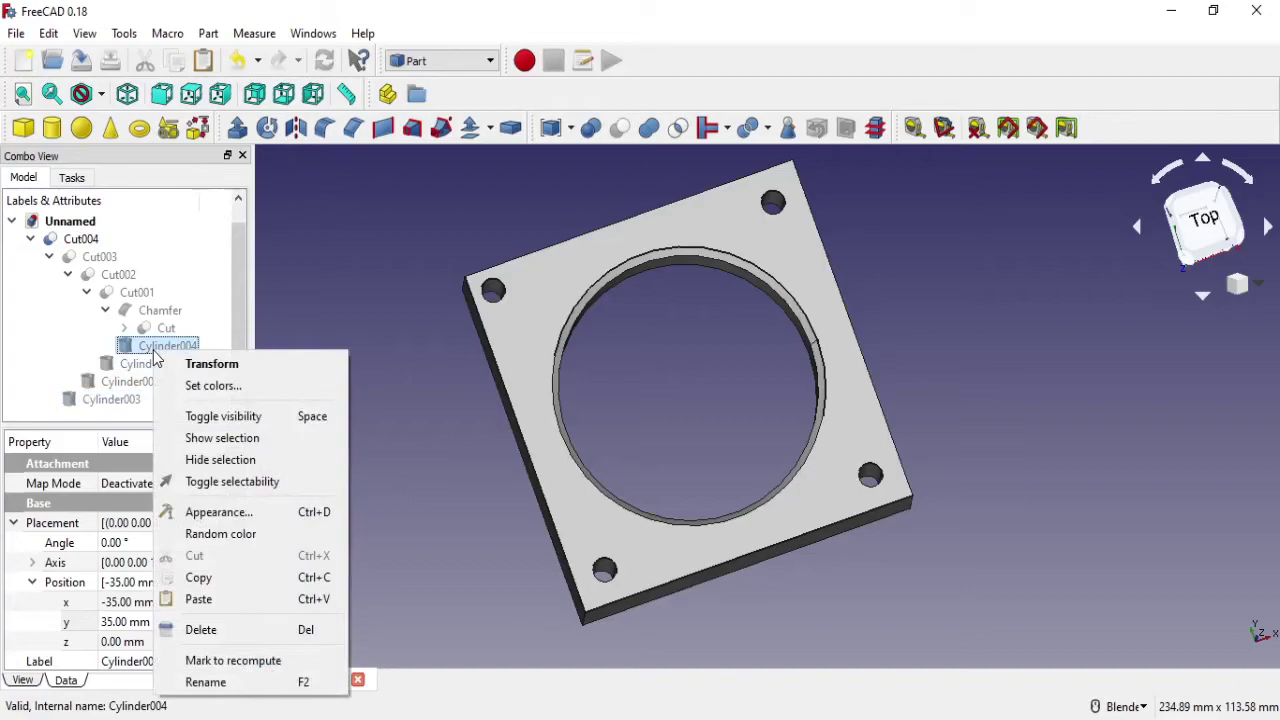
{"action": "left_click", "coordinate": [210, 416]}
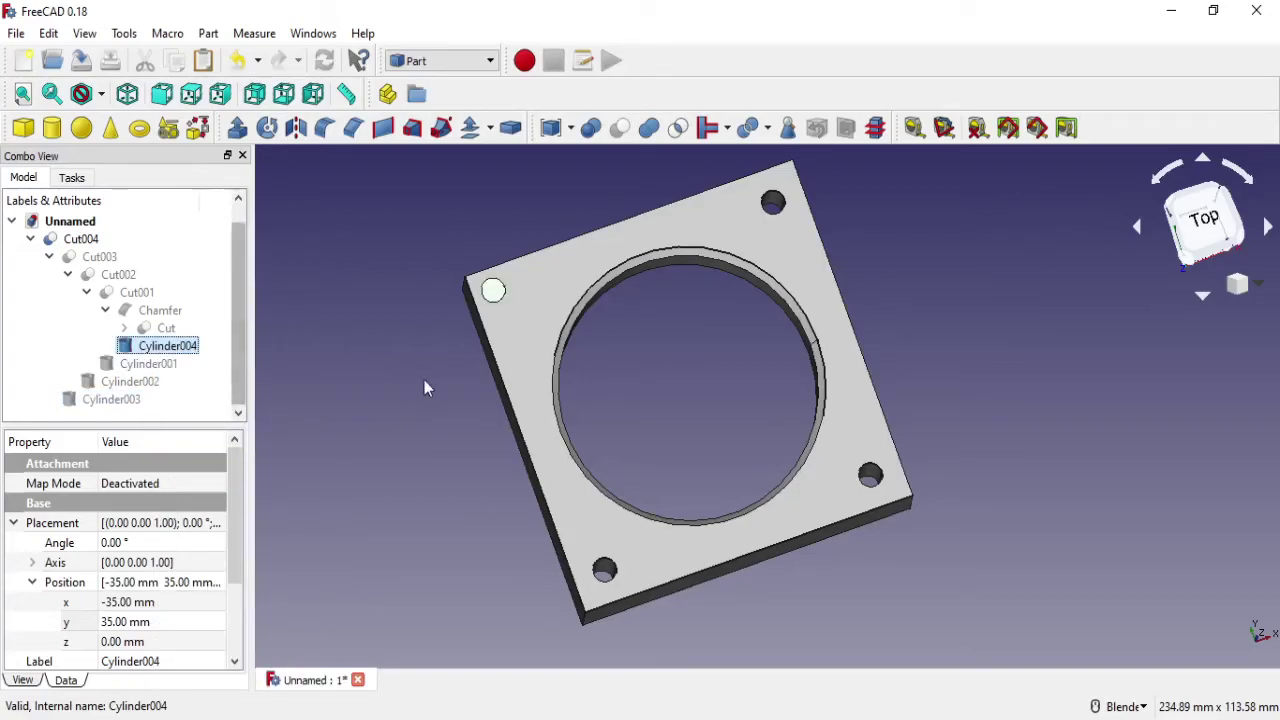
{"action": "left_click", "coordinate": [176, 347]}
{"action": "left_click", "coordinate": [182, 604]}
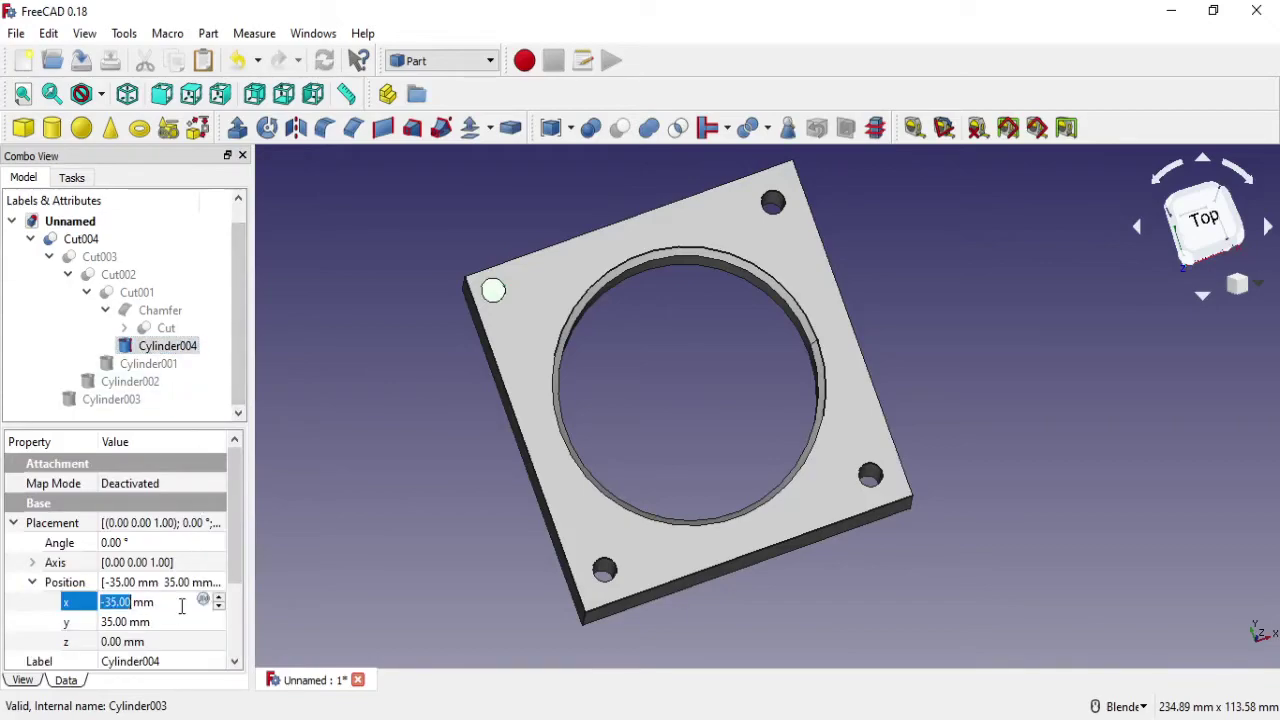
{"action": "type", "text": "-32.5"}
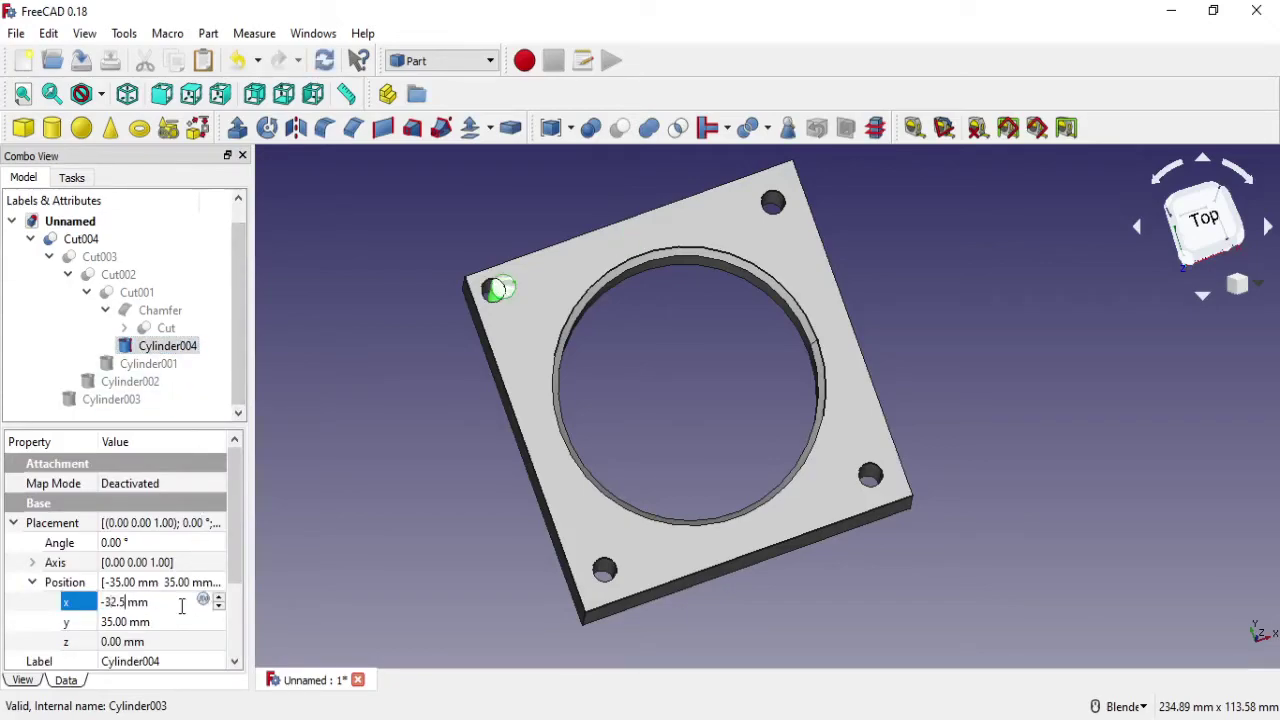
{"action": "left_click", "coordinate": [166, 622]}
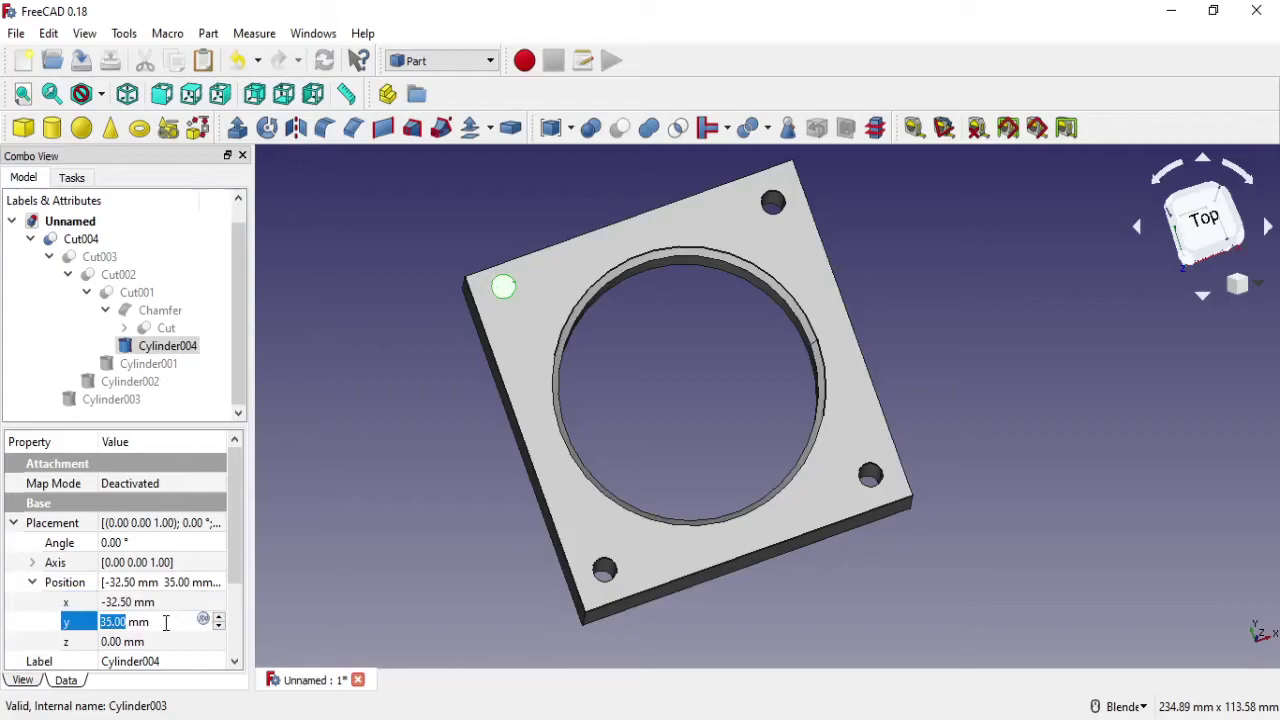
{"action": "type", "text": "32.5"}
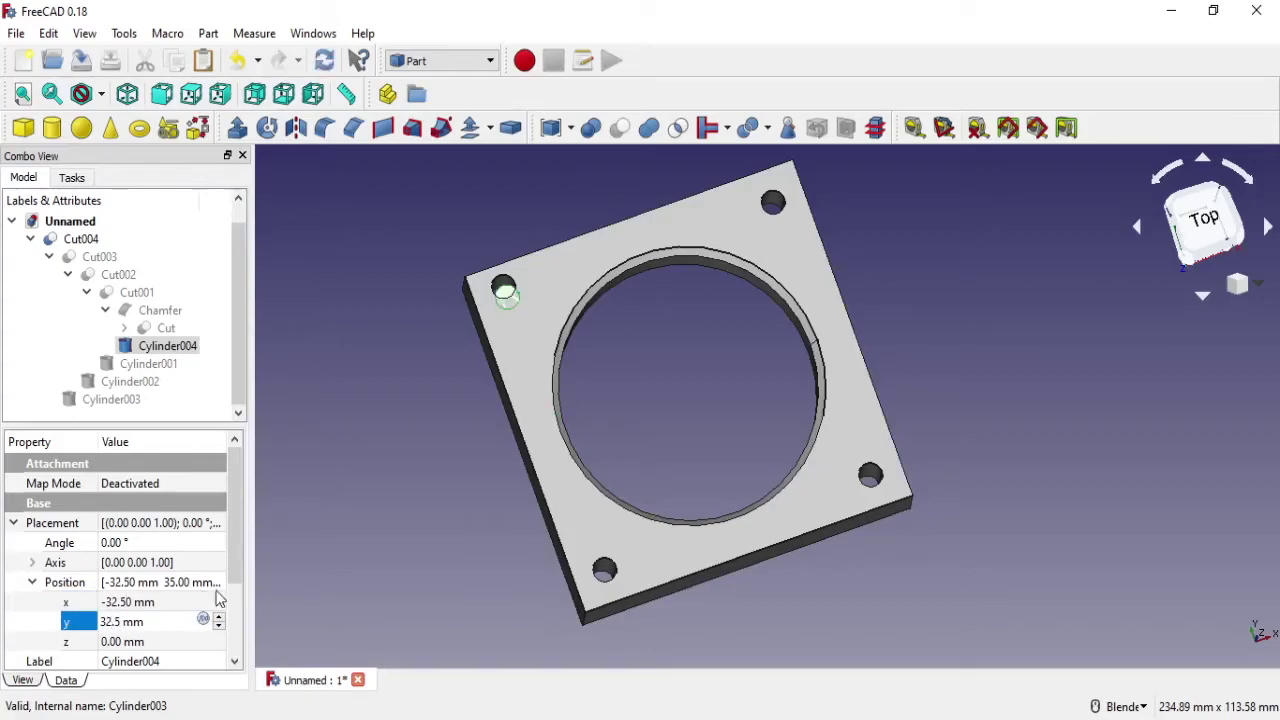
{"action": "left_click", "coordinate": [342, 433]}
Hide Cylinder004 again after checking the top-left corner hole.
{"action": "middle_click_drag", "start_coordinate": [543, 400], "coordinate": [246, 354]}
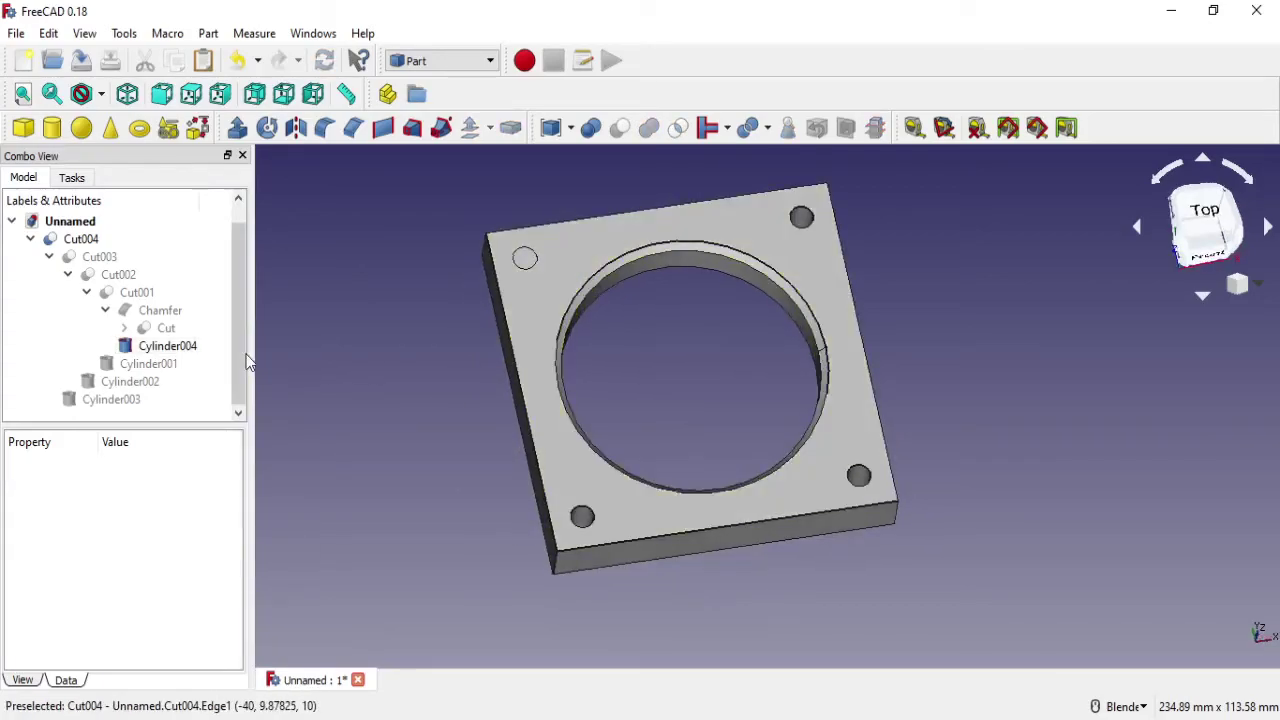
{"action": "left_click", "coordinate": [168, 346]}
{"action": "right_click", "coordinate": [168, 350]}
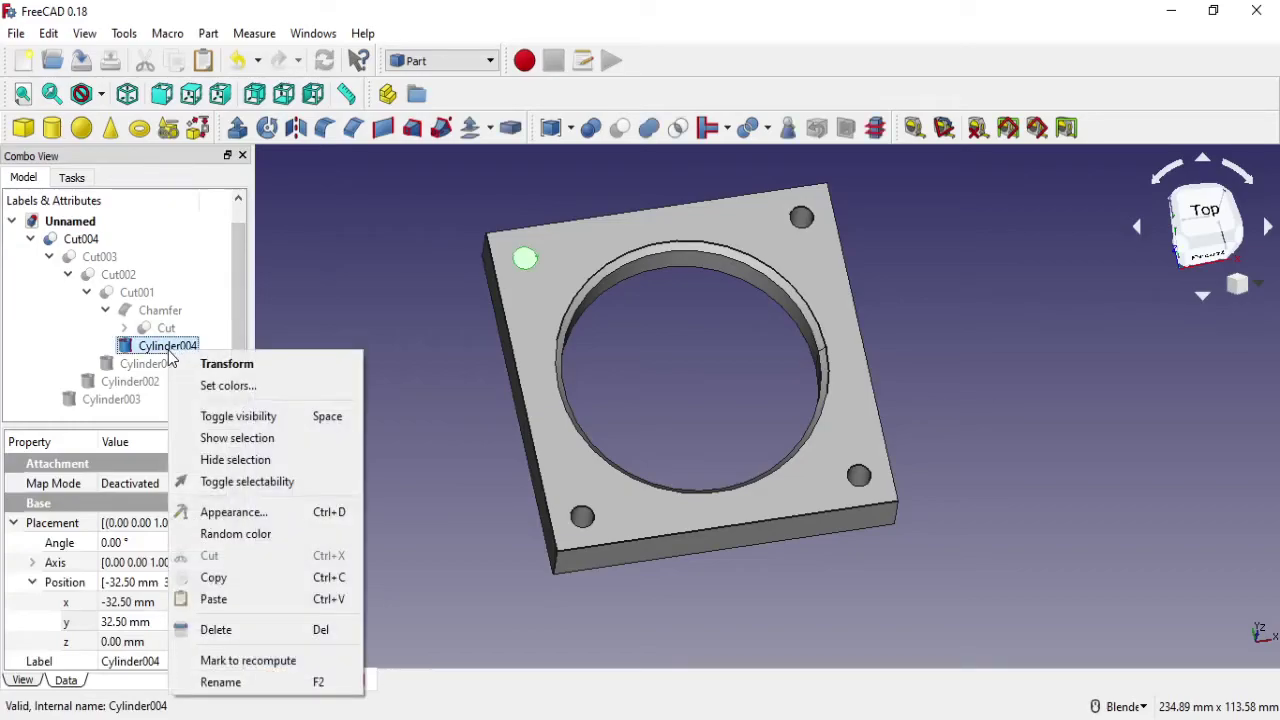
{"action": "left_click", "coordinate": [265, 416]}
{"action": "mouse_move", "coordinate": [443, 423]}
{"action": "middle_mouse_down"}
{"action": "mouse_move", "coordinate": [637, 487]}
{"action": "mouse_move", "coordinate": [694, 391]}
{"action": "mouse_move", "coordinate": [689, 437]}
{"action": "mouse_move", "coordinate": [686, 369]}
{"action": "mouse_move", "coordinate": [703, 371]}
{"action": "middle_mouse_up"}
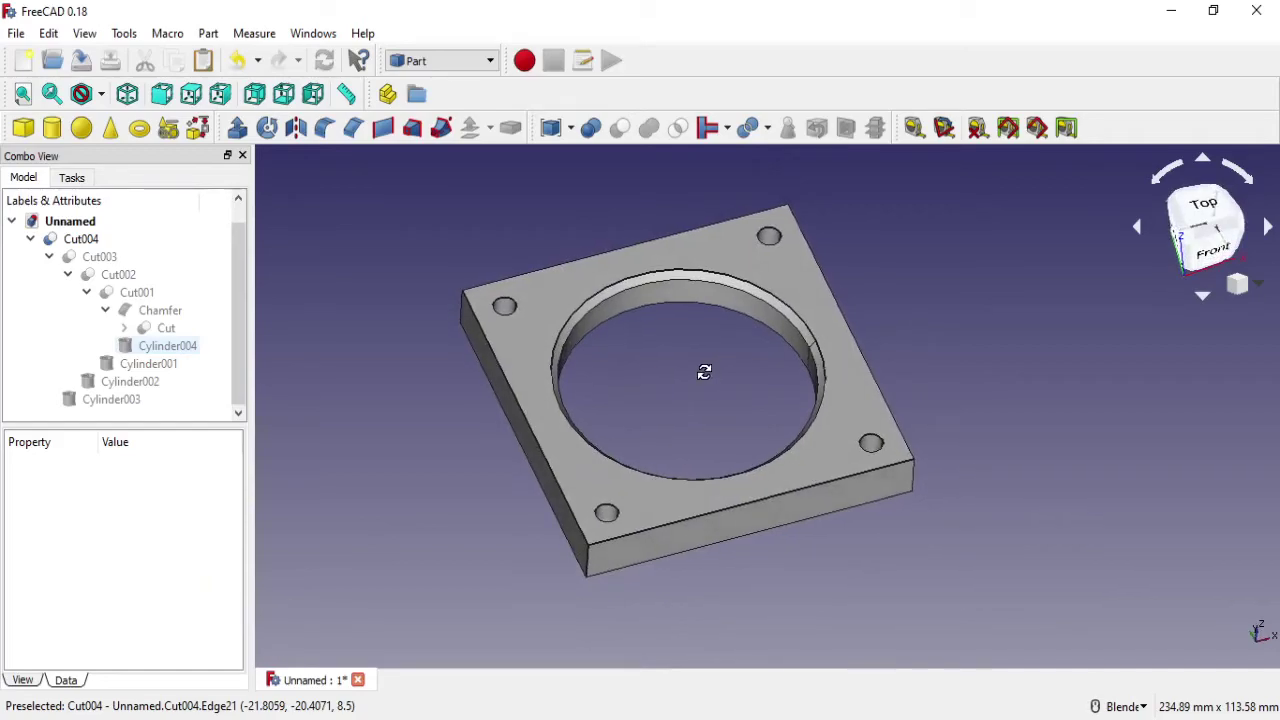
Add a new central cylinder and start setting its radius to 2 mm.
{"action": "left_click", "coordinate": [52, 127]}
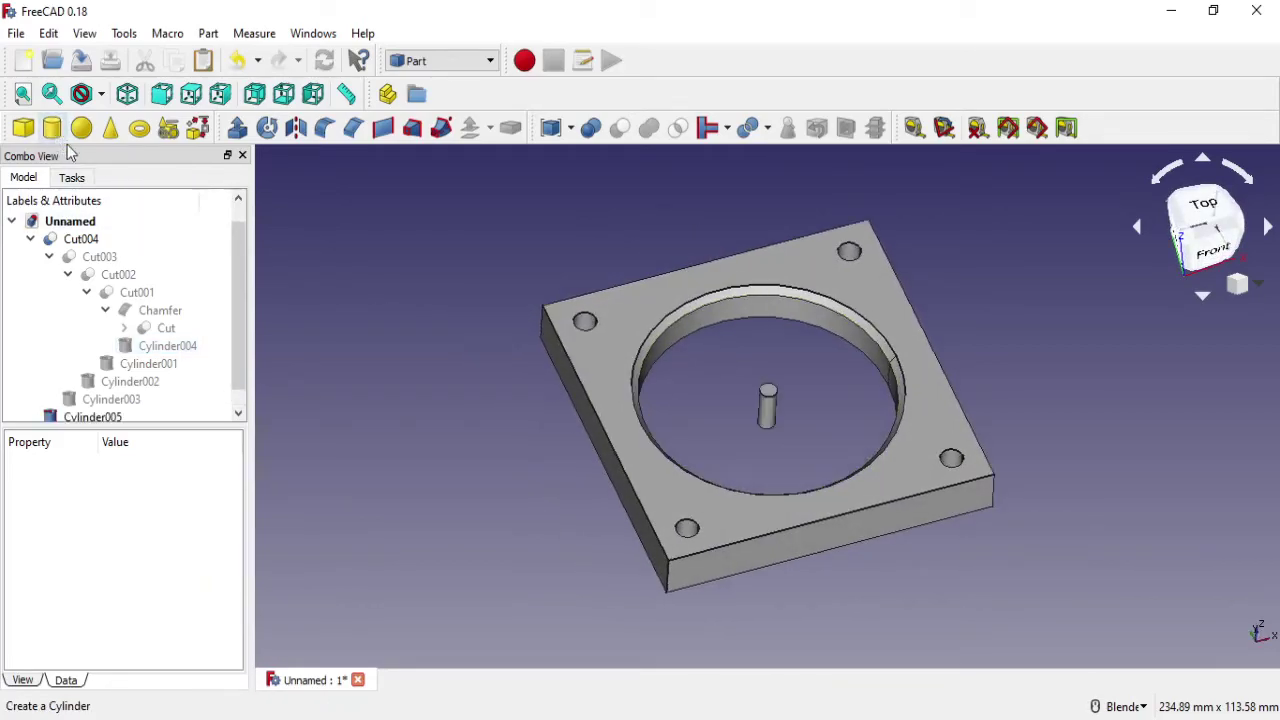
{"action": "left_click", "coordinate": [766, 412]}
{"action": "scroll", "coordinate": [163, 605], "scroll_direction": "down", "scroll_amount": 2}
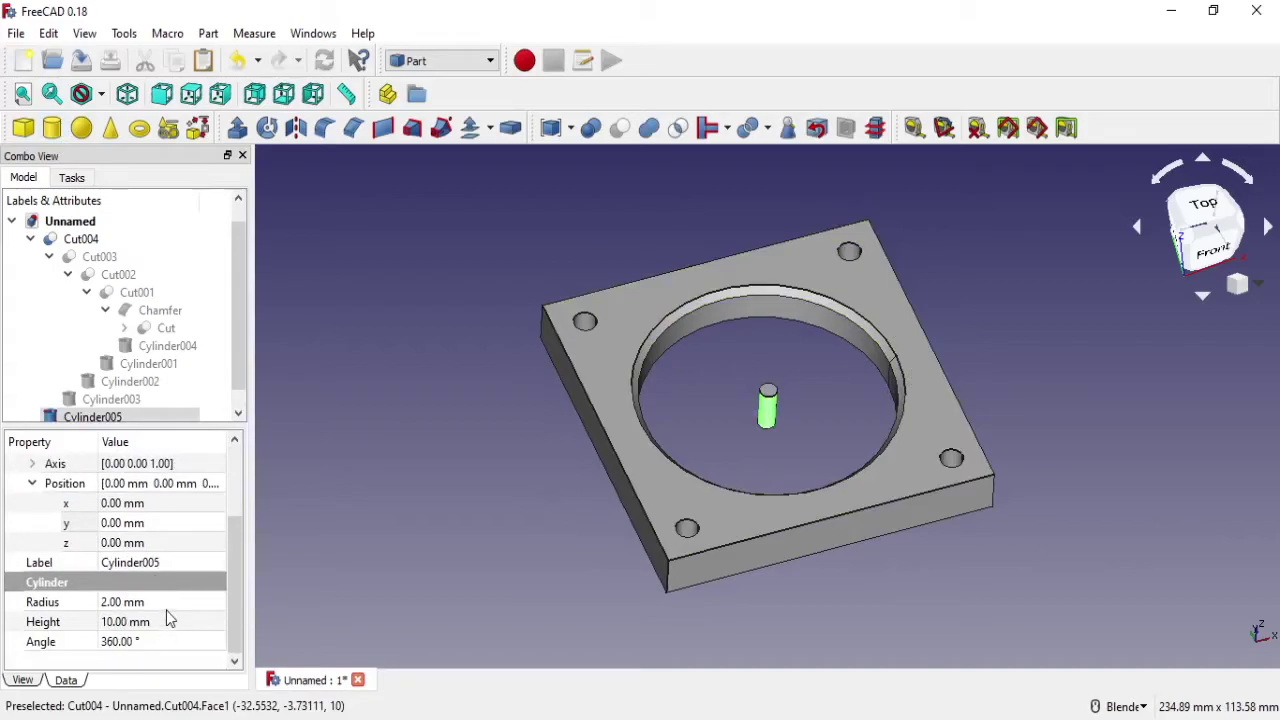
{"action": "left_click", "coordinate": [164, 601]}
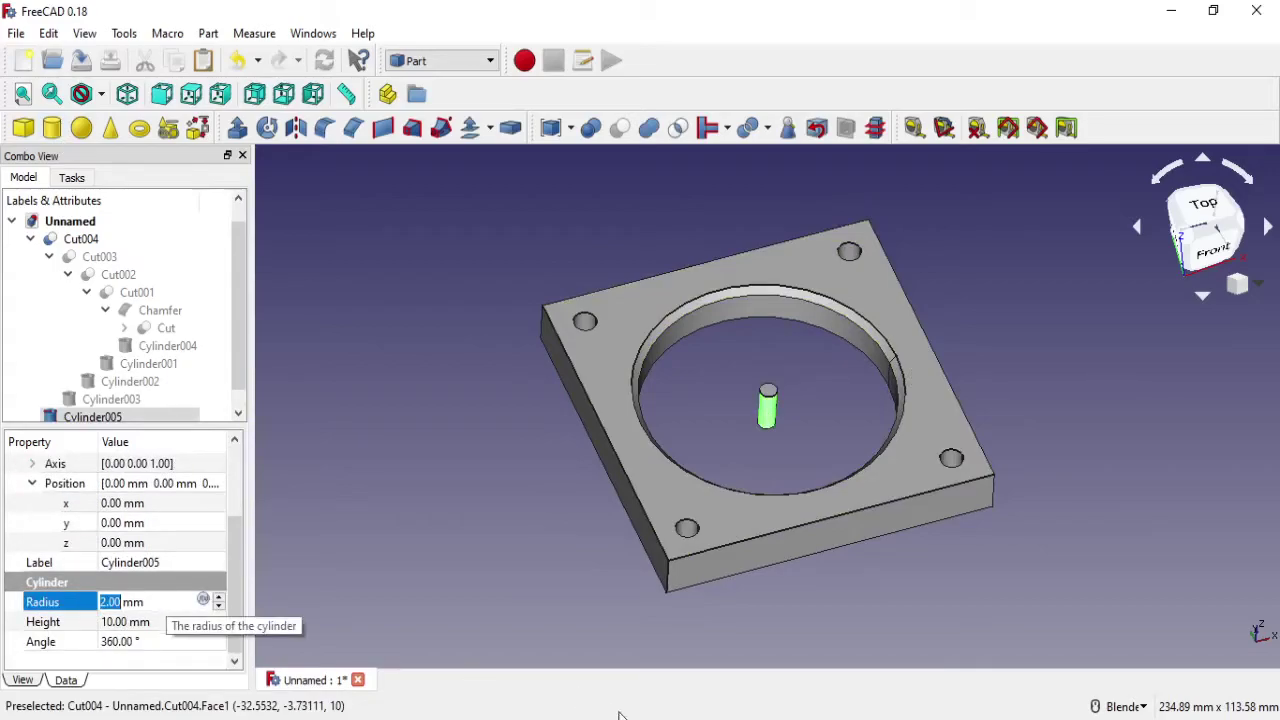
{"action": "key", "text": "alt+Tab"}
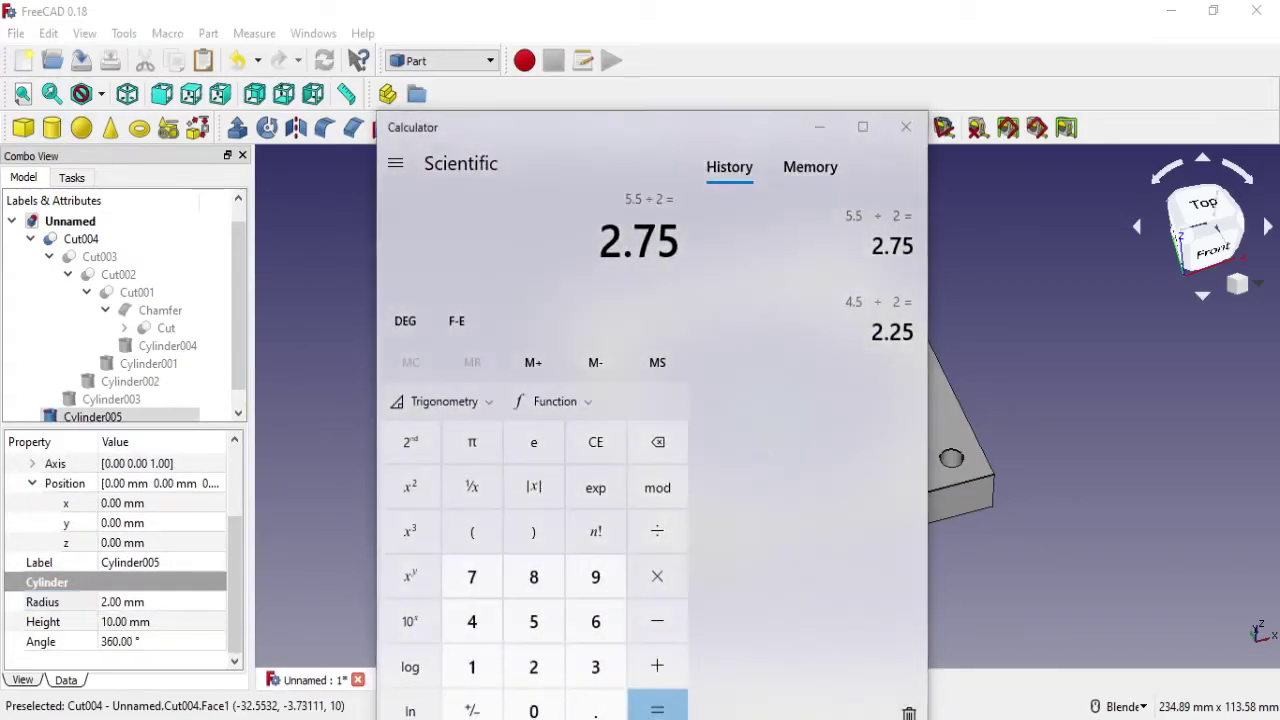
{"action": "key", "text": "alt+Tab"}
{"action": "left_click", "coordinate": [177, 604]}
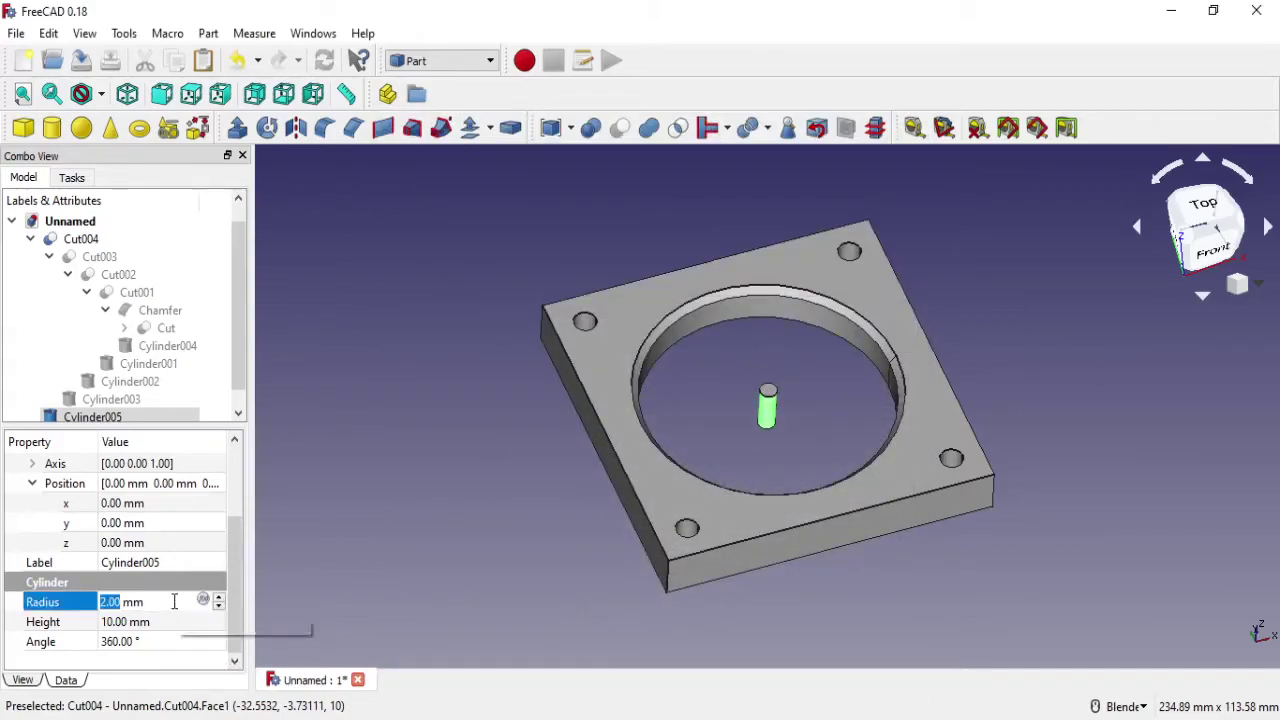
Set Cylinder005 to radius 5 mm at x 32.5, y 32.5, z 5.
{"action": "type", "text": "2.5"}
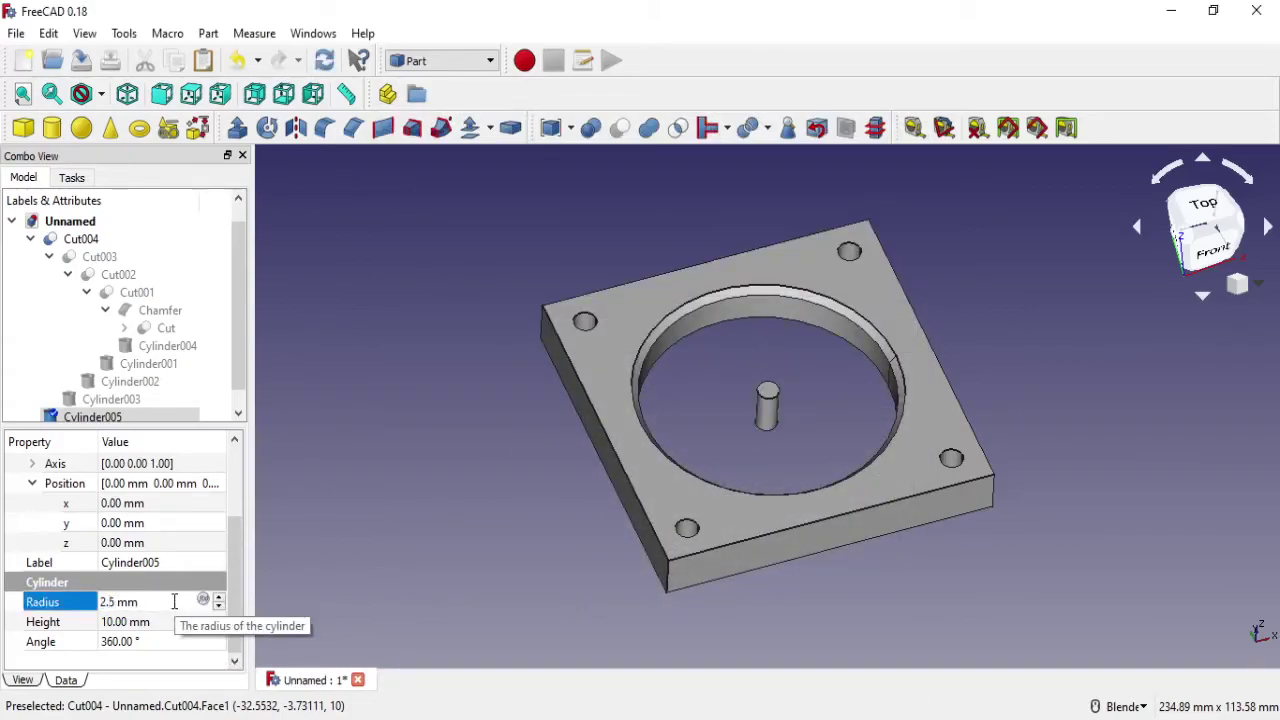
{"action": "left_click_drag", "start_coordinate": [139, 602], "coordinate": [94, 604]}
{"action": "type", "text": "5"}
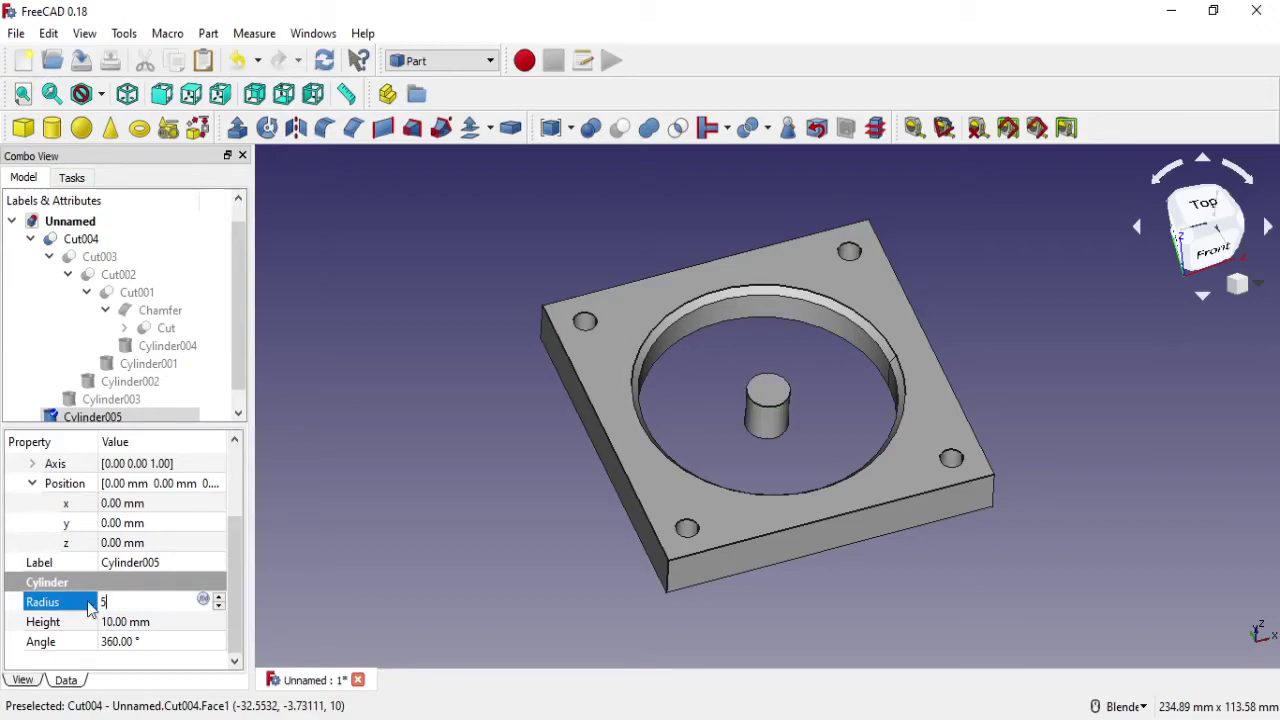
{"action": "middle_click_drag", "start_coordinate": [790, 330], "coordinate": [814, 408]}
{"action": "left_click", "coordinate": [182, 544]}
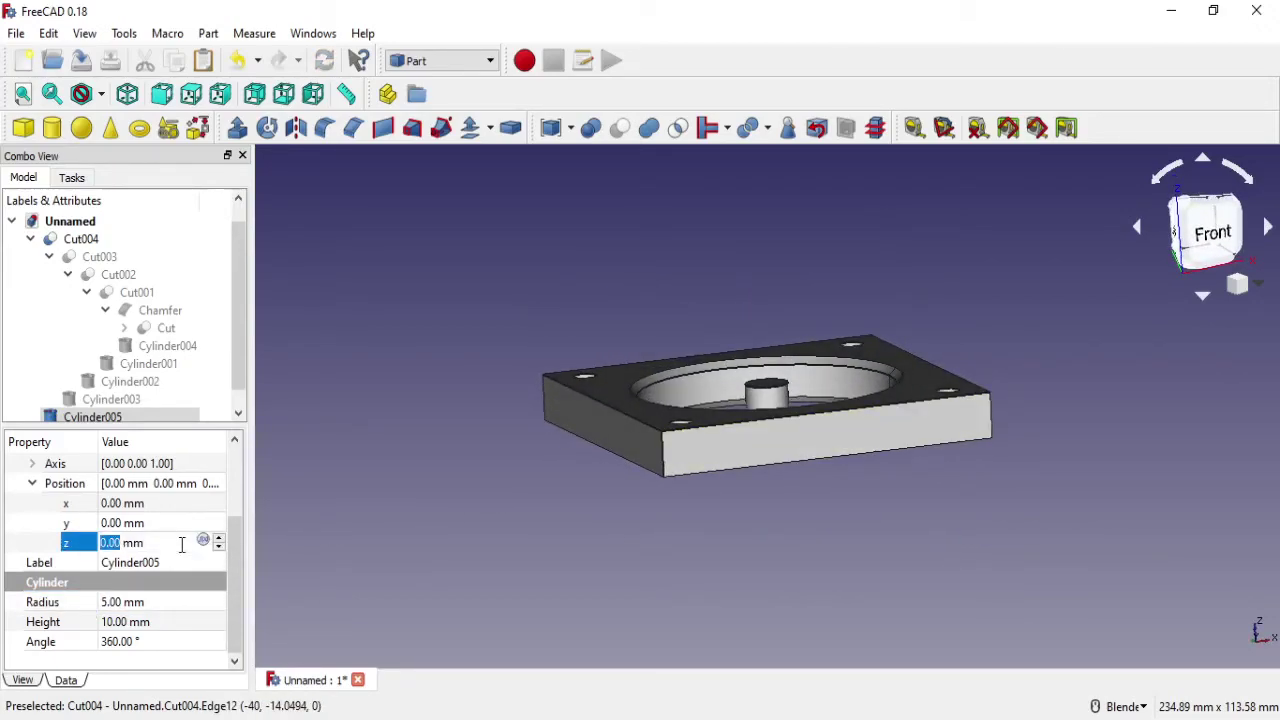
{"action": "type", "text": "5"}
{"action": "key", "text": "Return"}
{"action": "mouse_move", "coordinate": [870, 400]}
{"action": "middle_mouse_down"}
{"action": "mouse_move", "coordinate": [893, 424]}
{"action": "mouse_move", "coordinate": [634, 477]}
{"action": "middle_mouse_up"}
{"action": "left_click", "coordinate": [207, 505]}
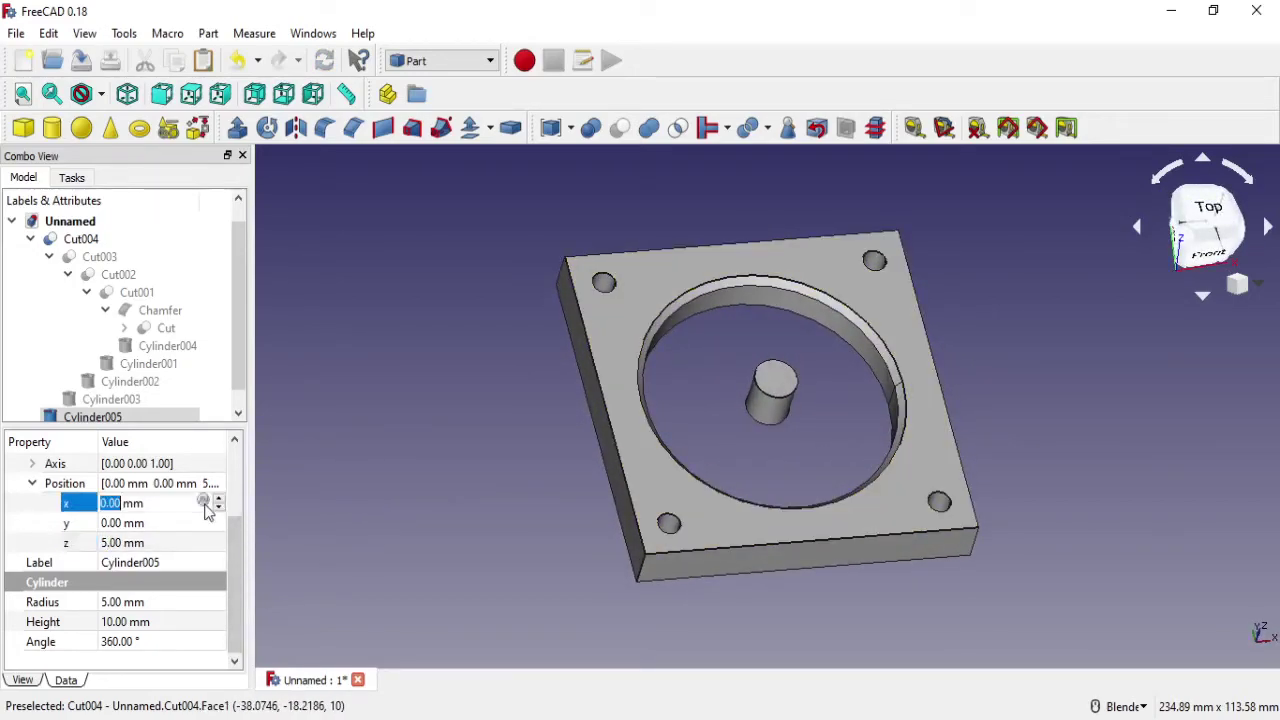
{"action": "type", "text": "32.5"}
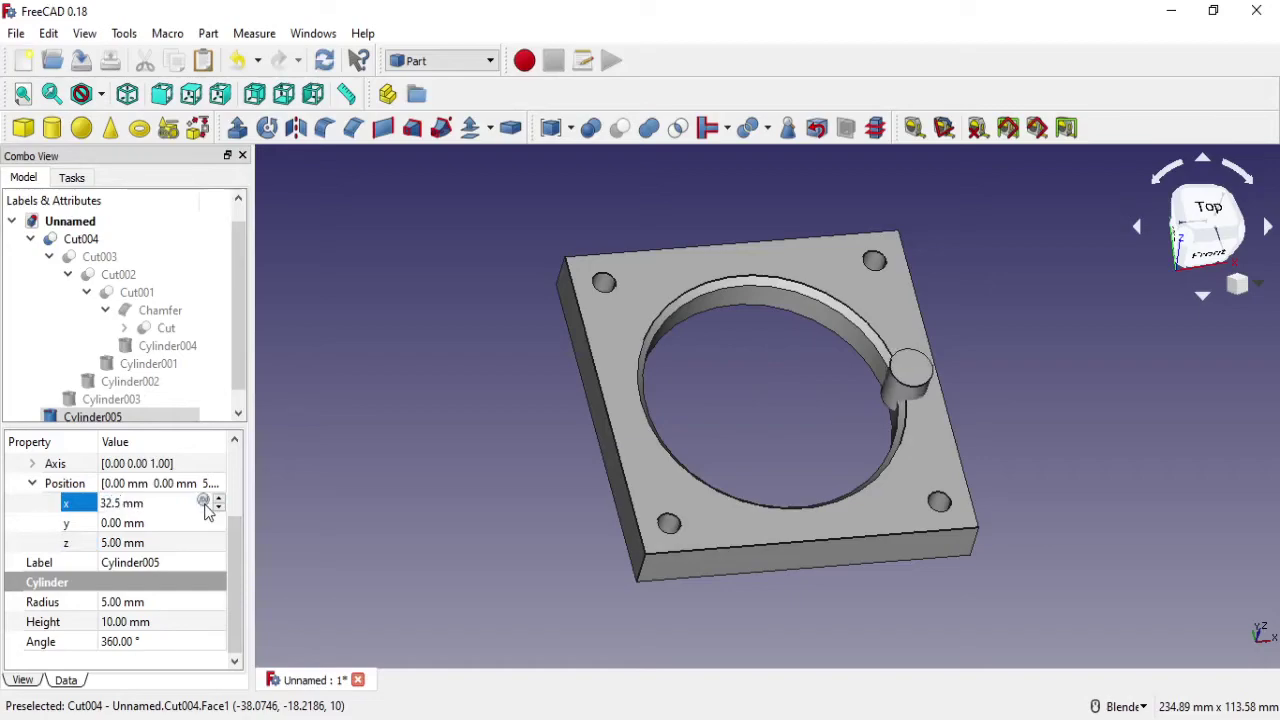
{"action": "left_click", "coordinate": [193, 524]}
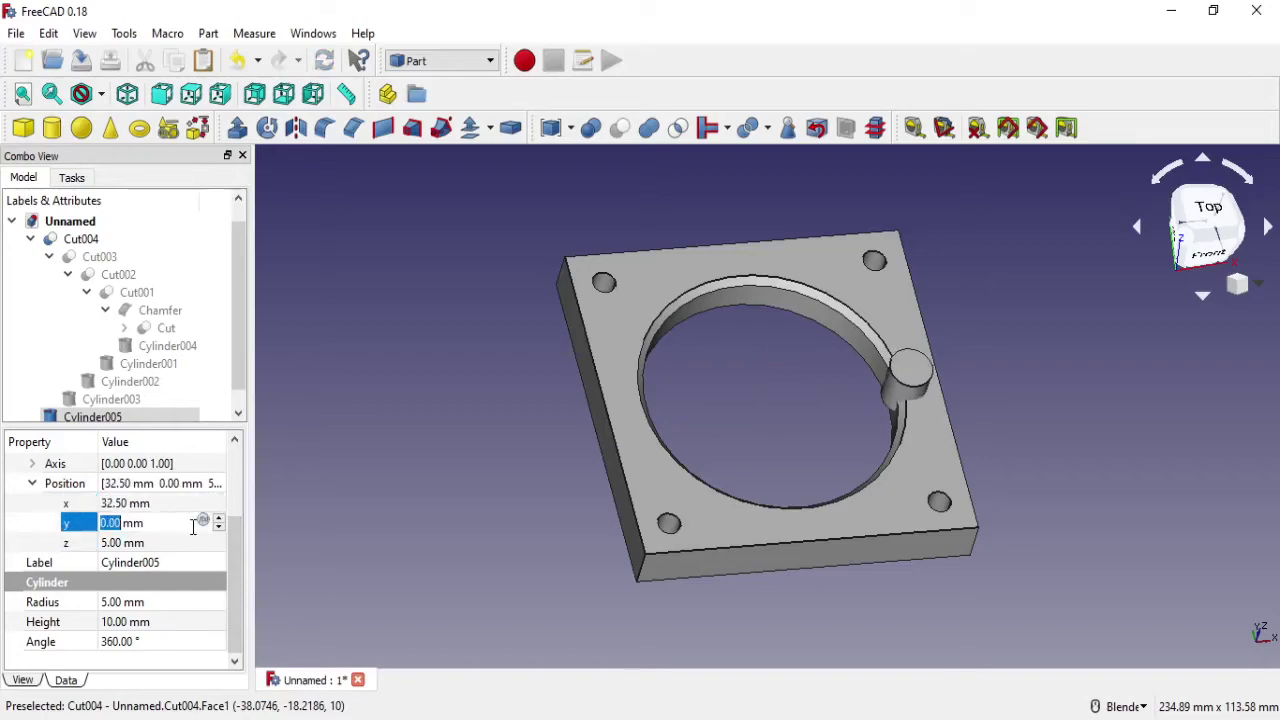
{"action": "type", "text": "32.5"}
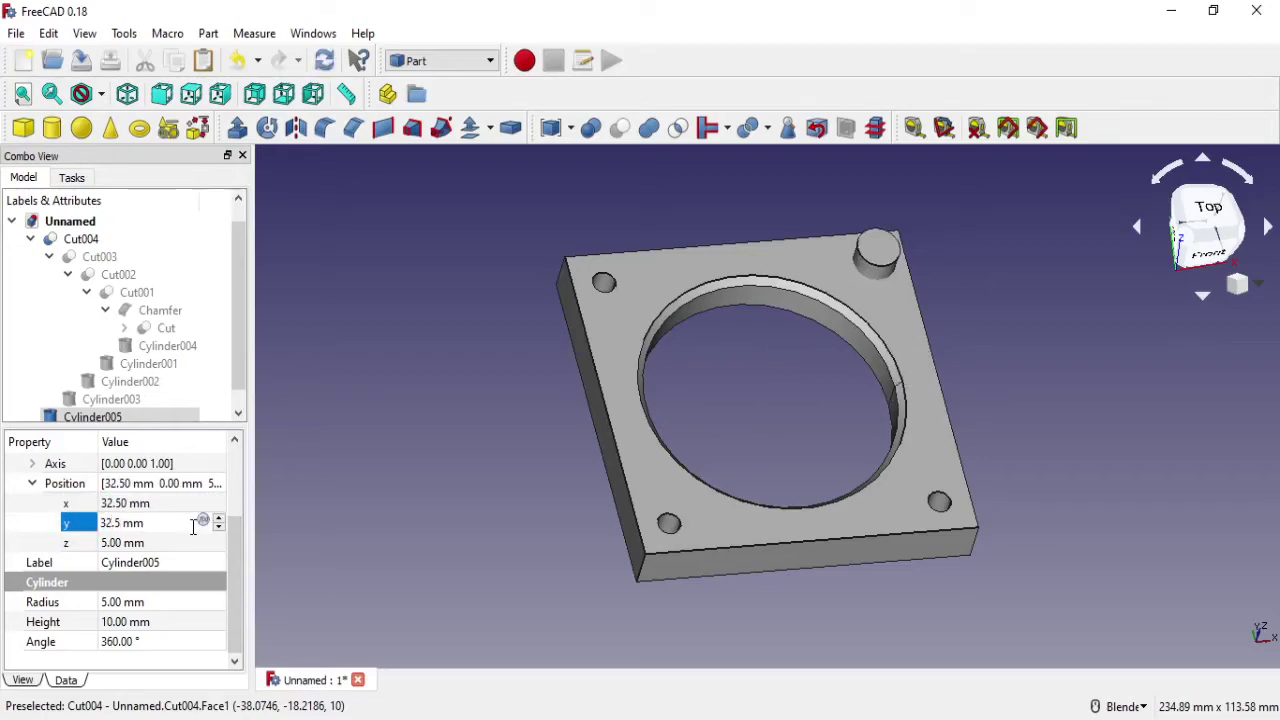
Add Cylinder006 with radius 5 mm at x 32.5, y -32.5, z 5.
{"action": "left_click", "coordinate": [52, 127]}
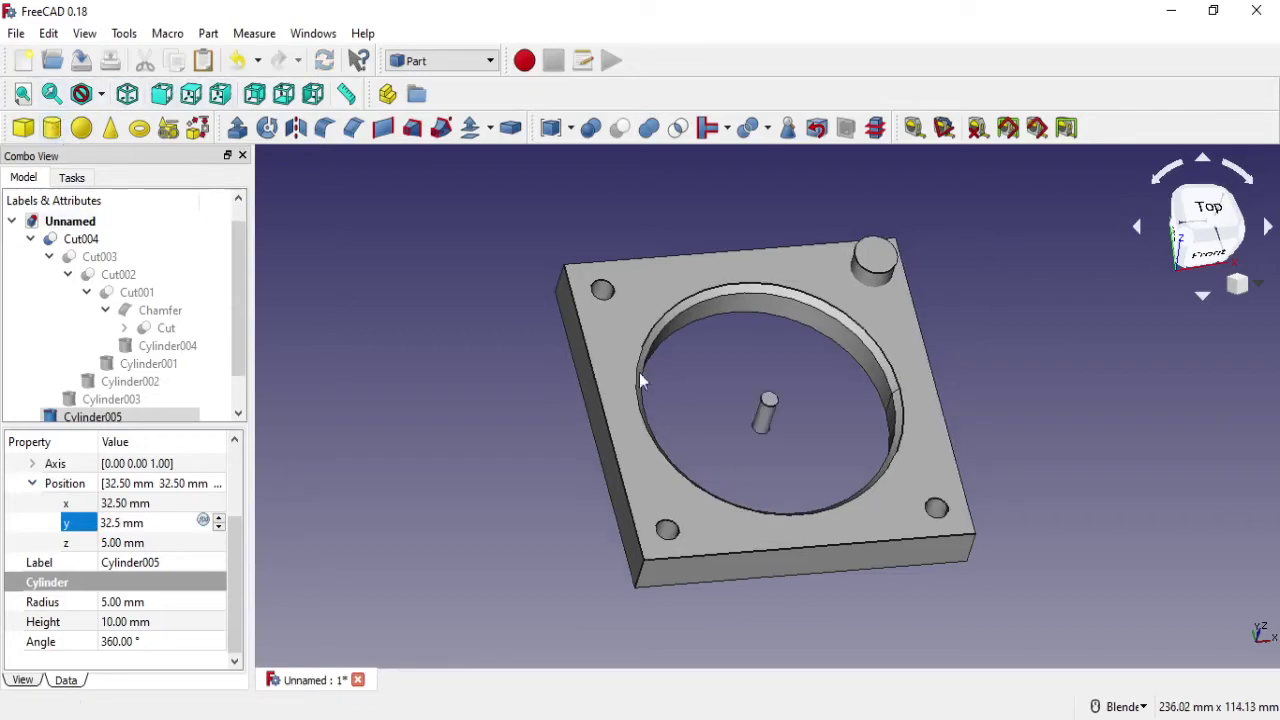
{"action": "left_click", "coordinate": [760, 415]}
{"action": "left_click", "coordinate": [144, 641]}
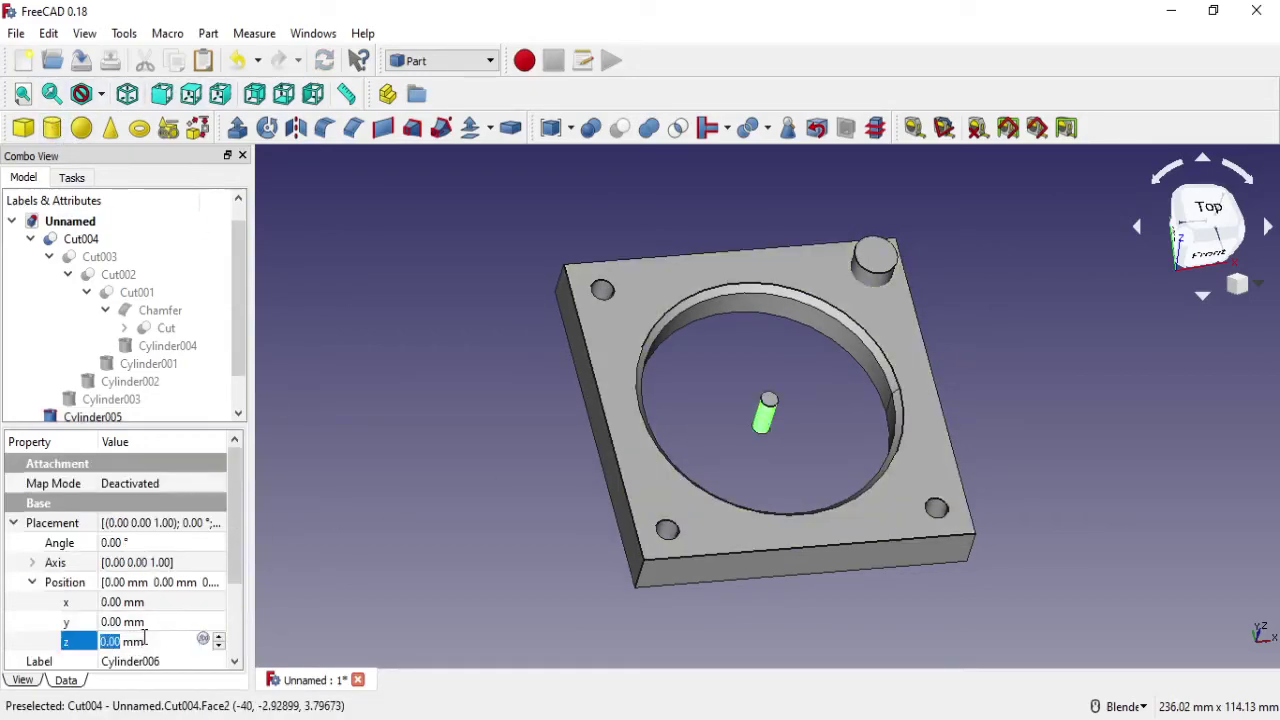
{"action": "scroll", "coordinate": [226, 569], "scroll_direction": "down", "scroll_amount": 2}
{"action": "left_click", "coordinate": [144, 621]}
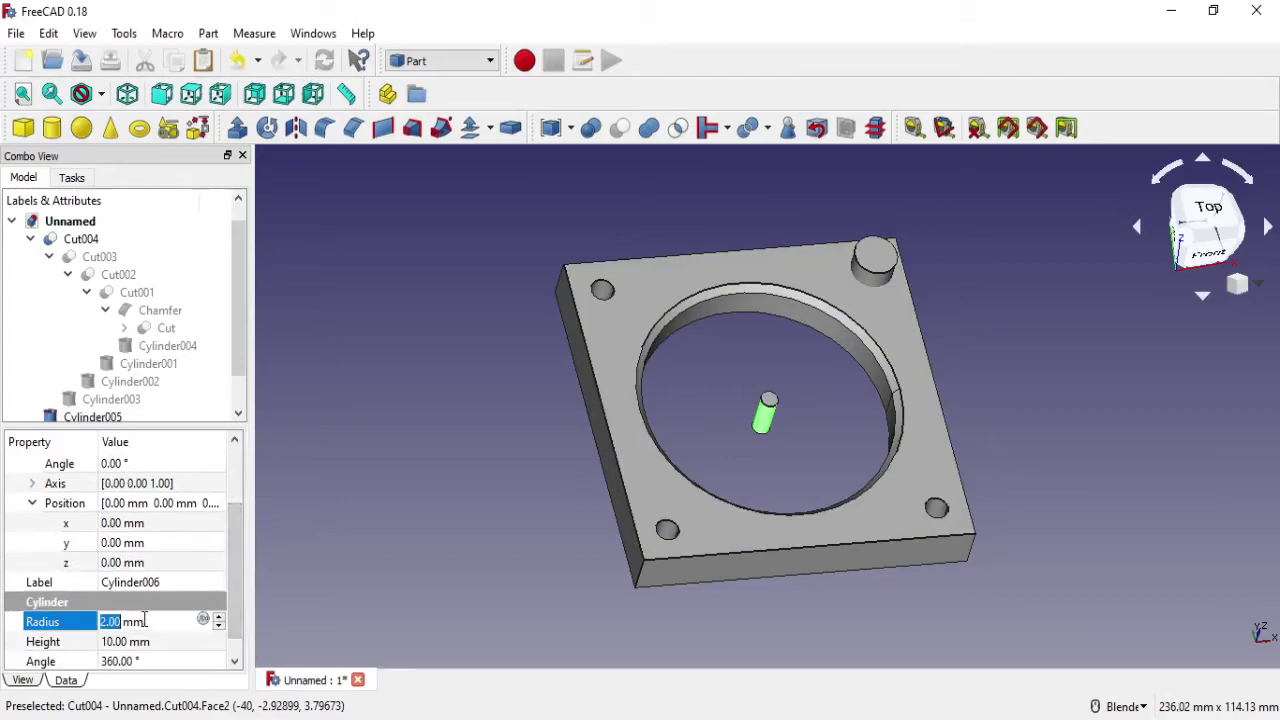
{"action": "type", "text": "5"}
{"action": "left_click", "coordinate": [157, 561]}
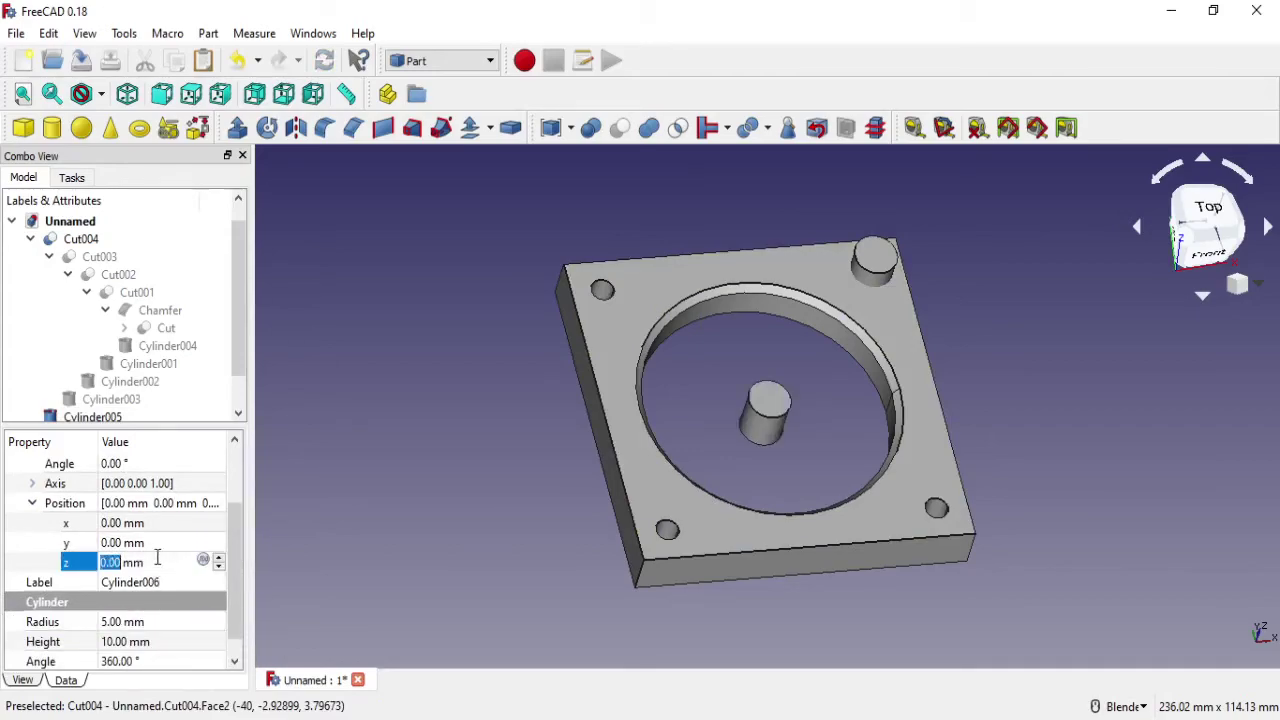
{"action": "type", "text": "5"}
{"action": "left_click", "coordinate": [158, 523]}
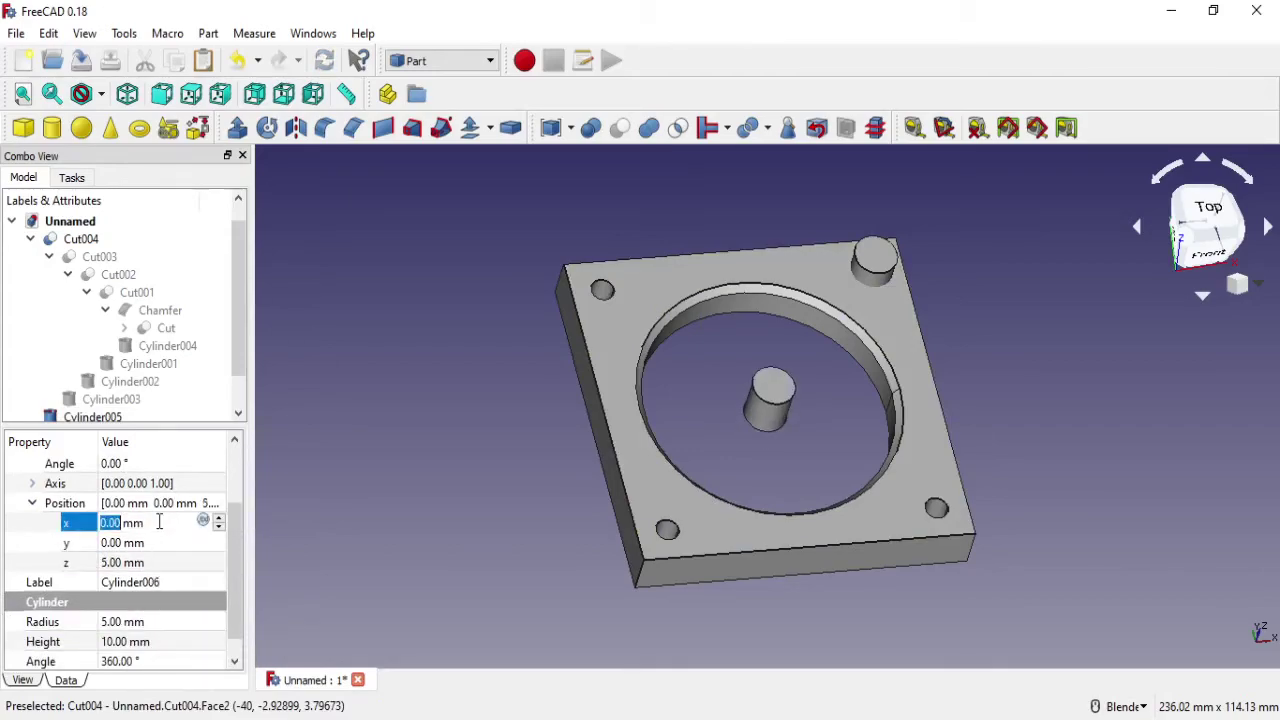
{"action": "type", "text": "32.5"}
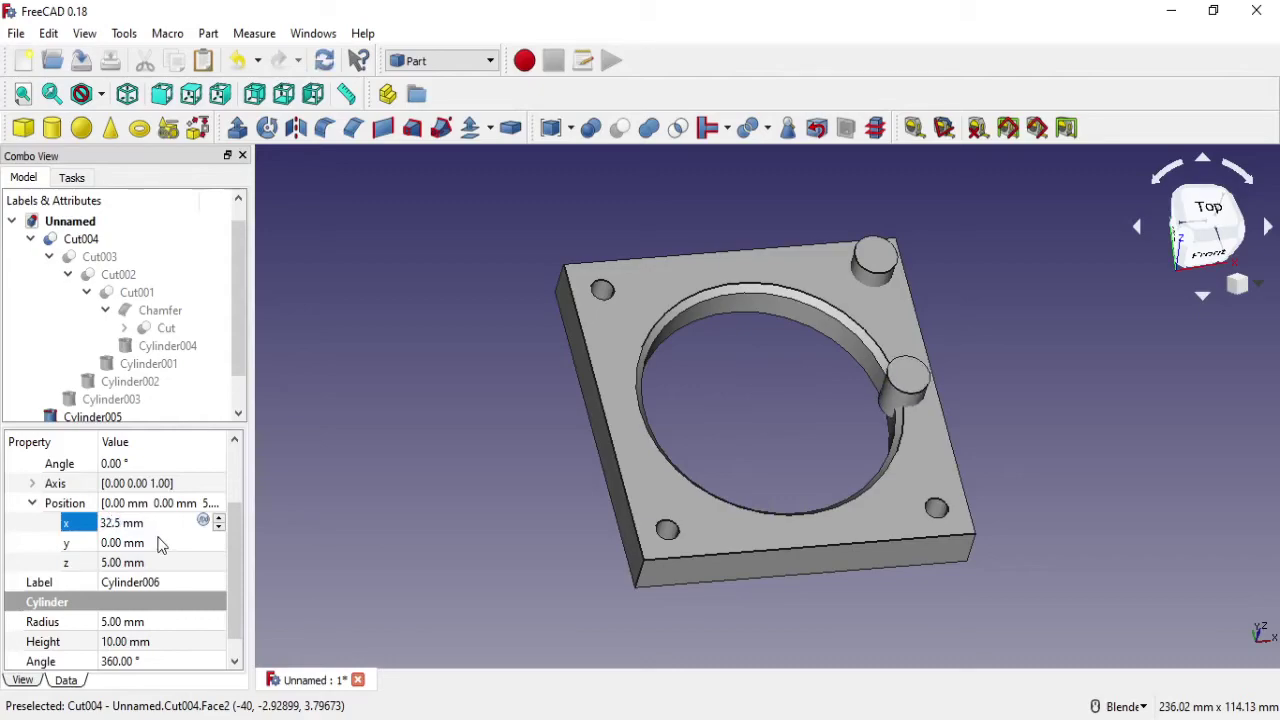
{"action": "left_click", "coordinate": [158, 542]}
{"action": "type", "text": "32."}
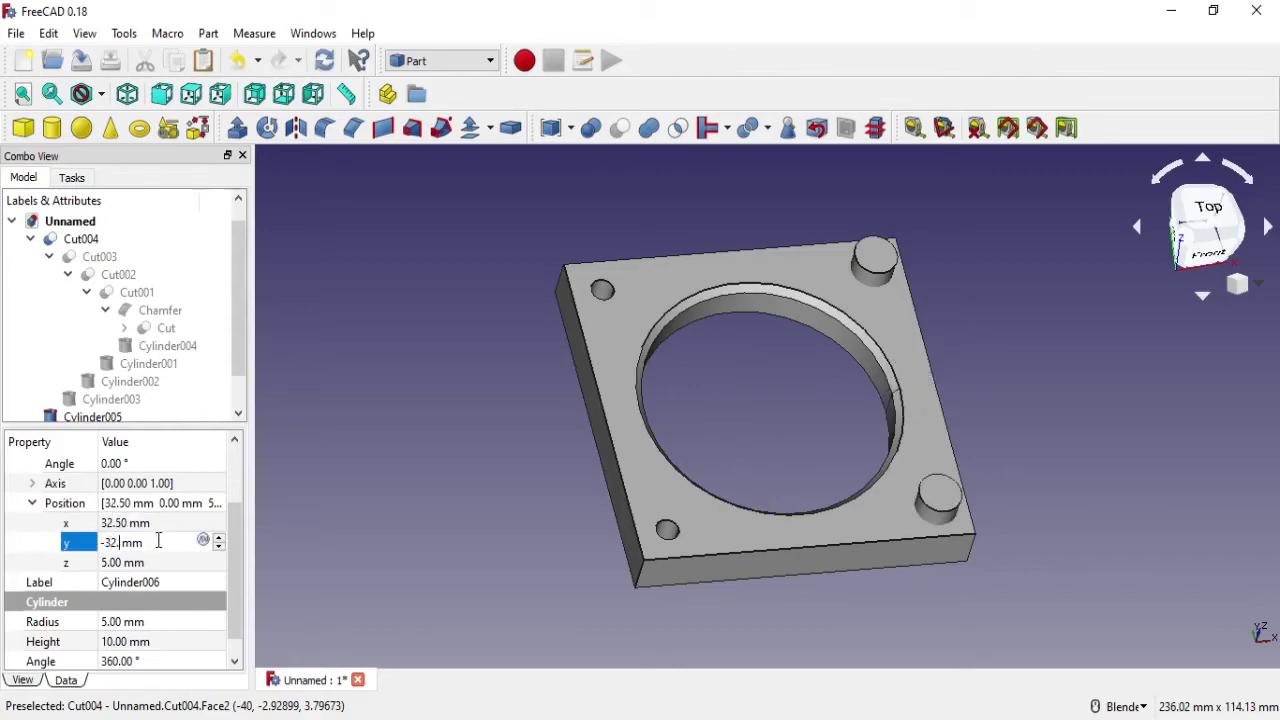
{"action": "type", "text": "5"}
{"action": "left_click", "coordinate": [274, 330]}
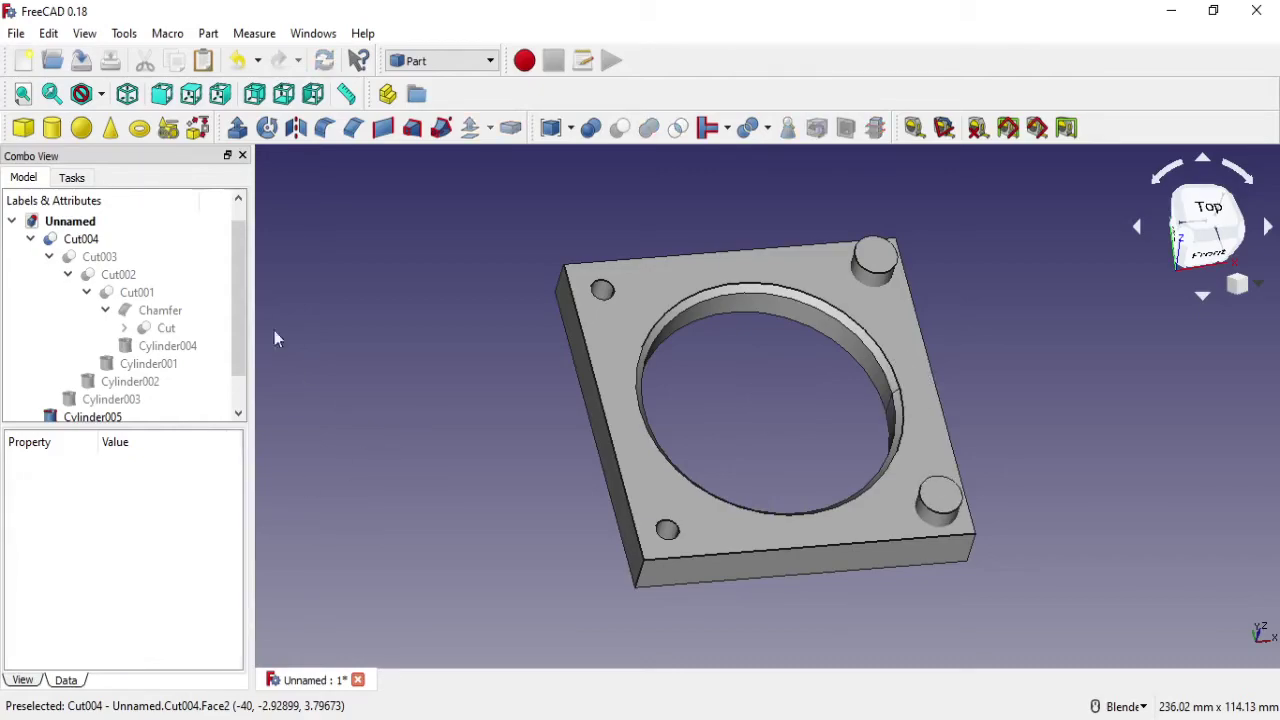
Add Cylinder007 with a 5 mm radius, raised 5 mm in z.
{"action": "left_click", "coordinate": [52, 127]}
{"action": "left_click", "coordinate": [766, 412]}
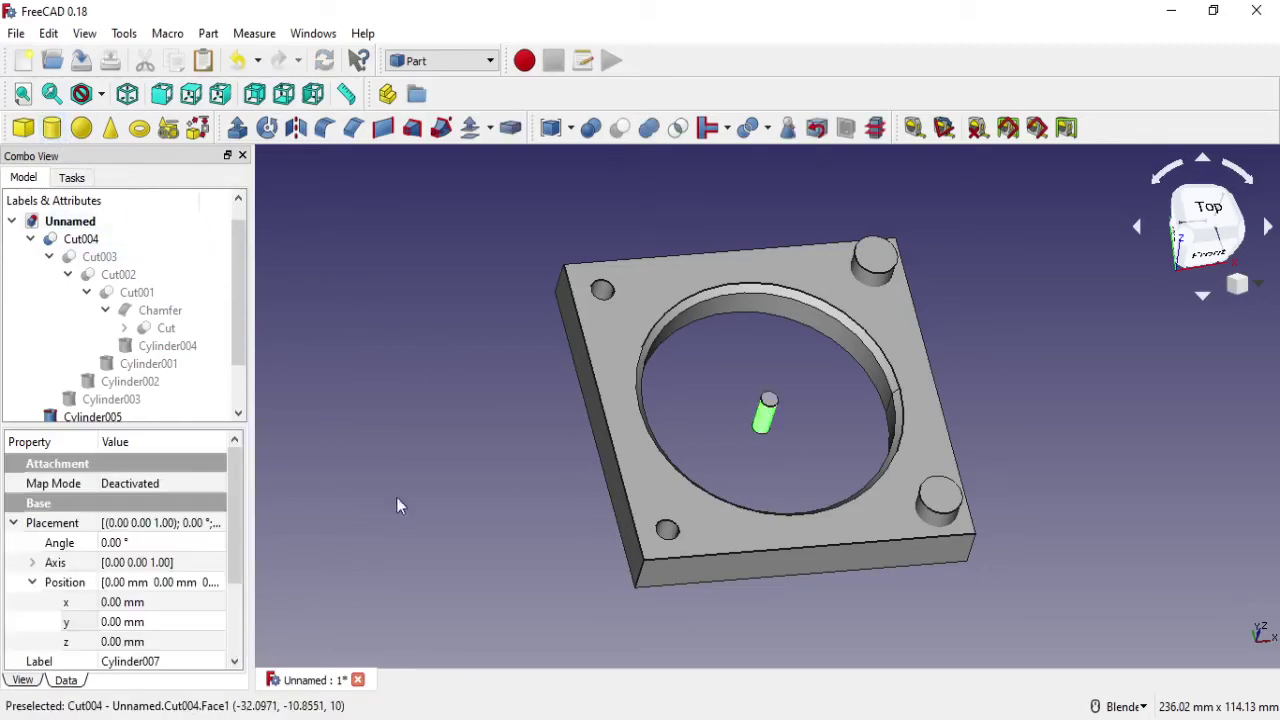
{"action": "scroll", "coordinate": [200, 594], "scroll_direction": "down", "scroll_amount": 2}
{"action": "left_click", "coordinate": [170, 601]}
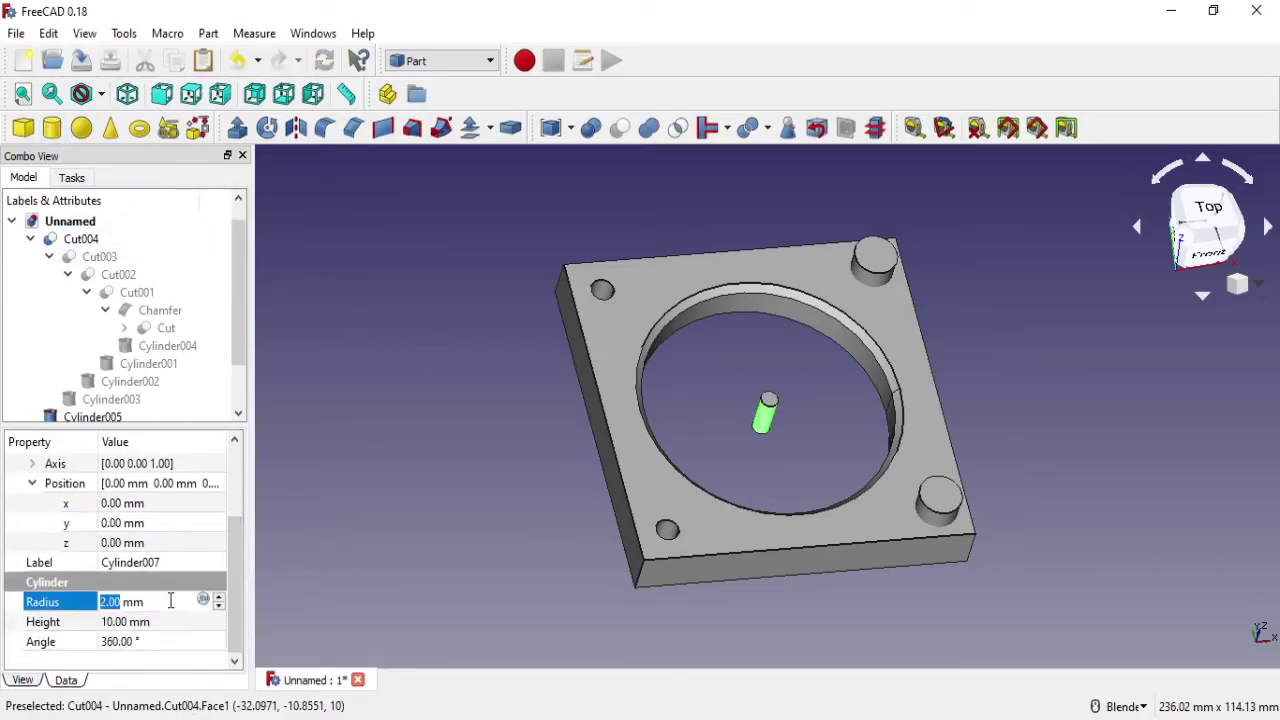
{"action": "type", "text": "5"}
{"action": "left_click", "coordinate": [165, 542]}
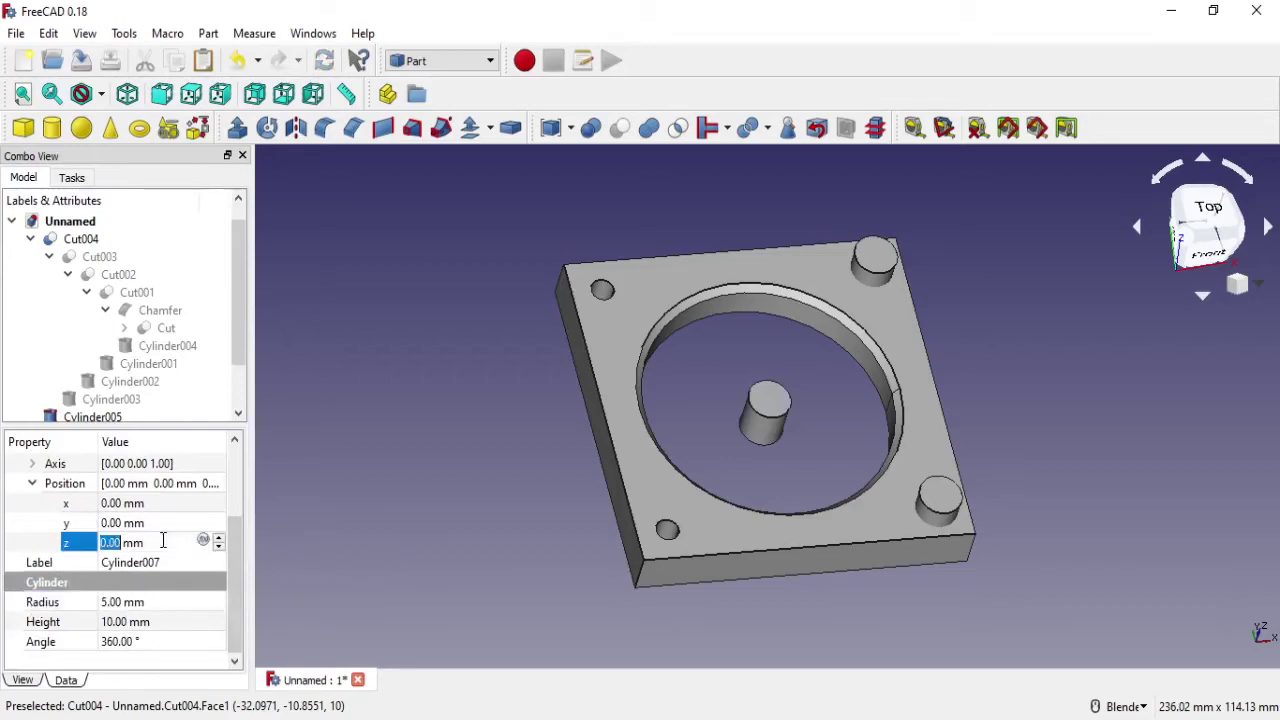
{"action": "type", "text": "5"}
Move Cylinder007 to x -32.5, y 32.5, then add a new cylinder Cylinder008.
{"action": "left_click", "coordinate": [154, 504]}
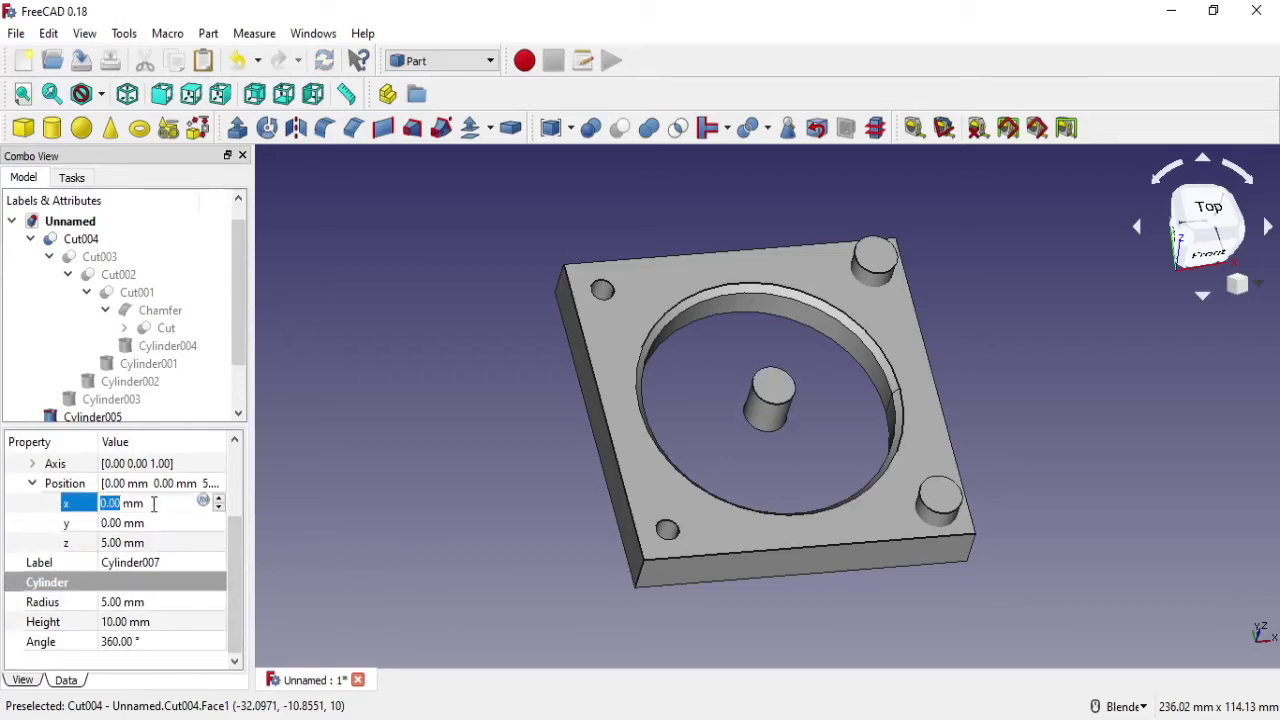
{"action": "type", "text": "32.5"}
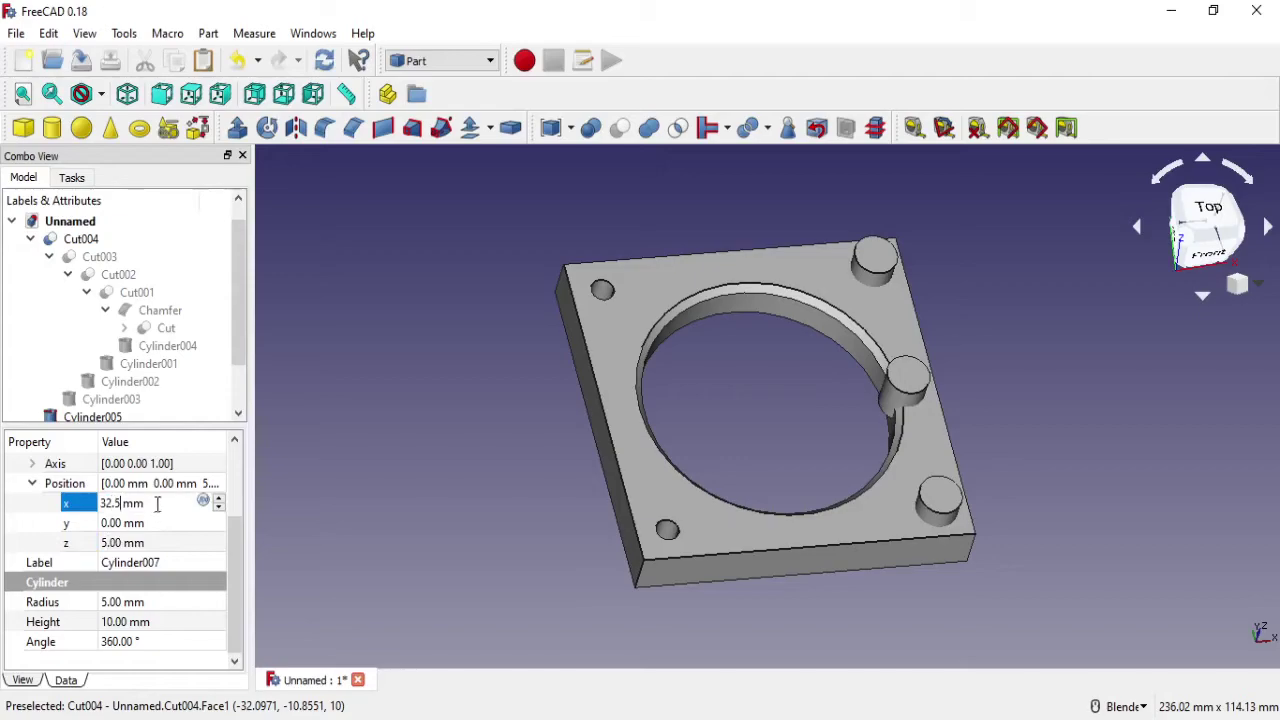
{"action": "left_click_drag", "start_coordinate": [145, 505], "coordinate": [90, 507]}
{"action": "left_click", "coordinate": [104, 504]}
{"action": "type", "text": "-"}
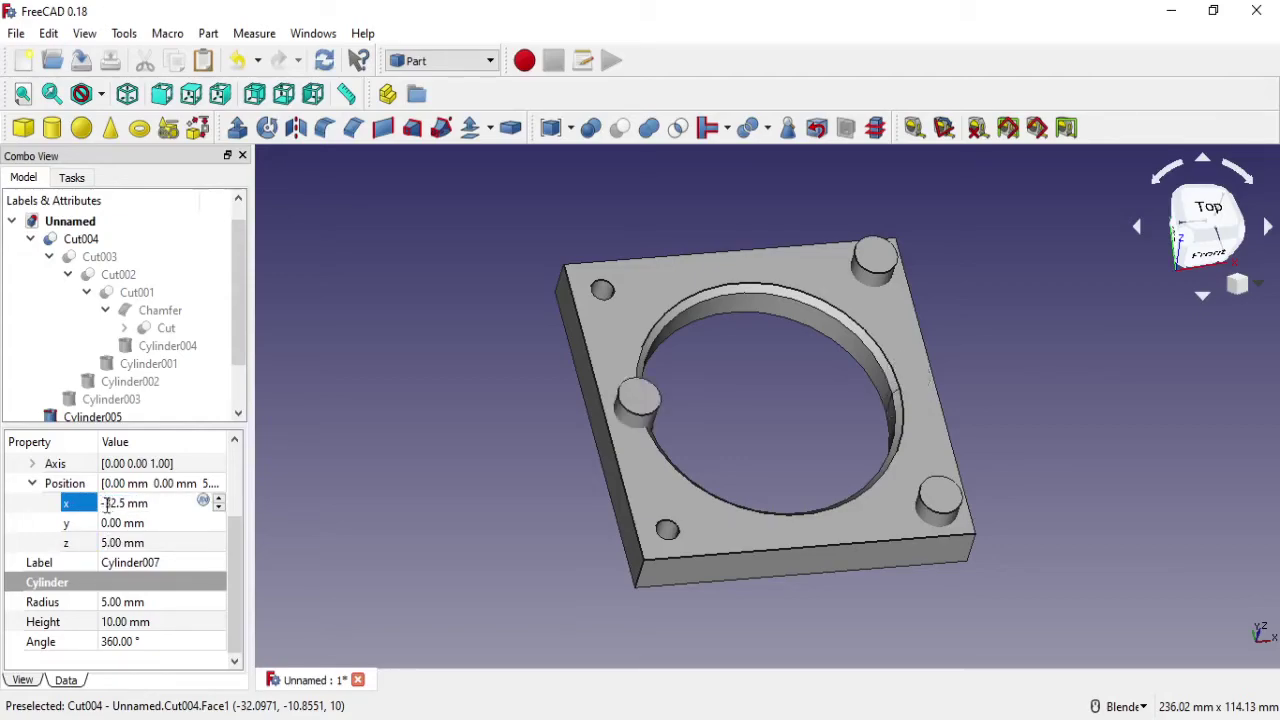
{"action": "left_click", "coordinate": [160, 523]}
{"action": "type", "text": "32"}
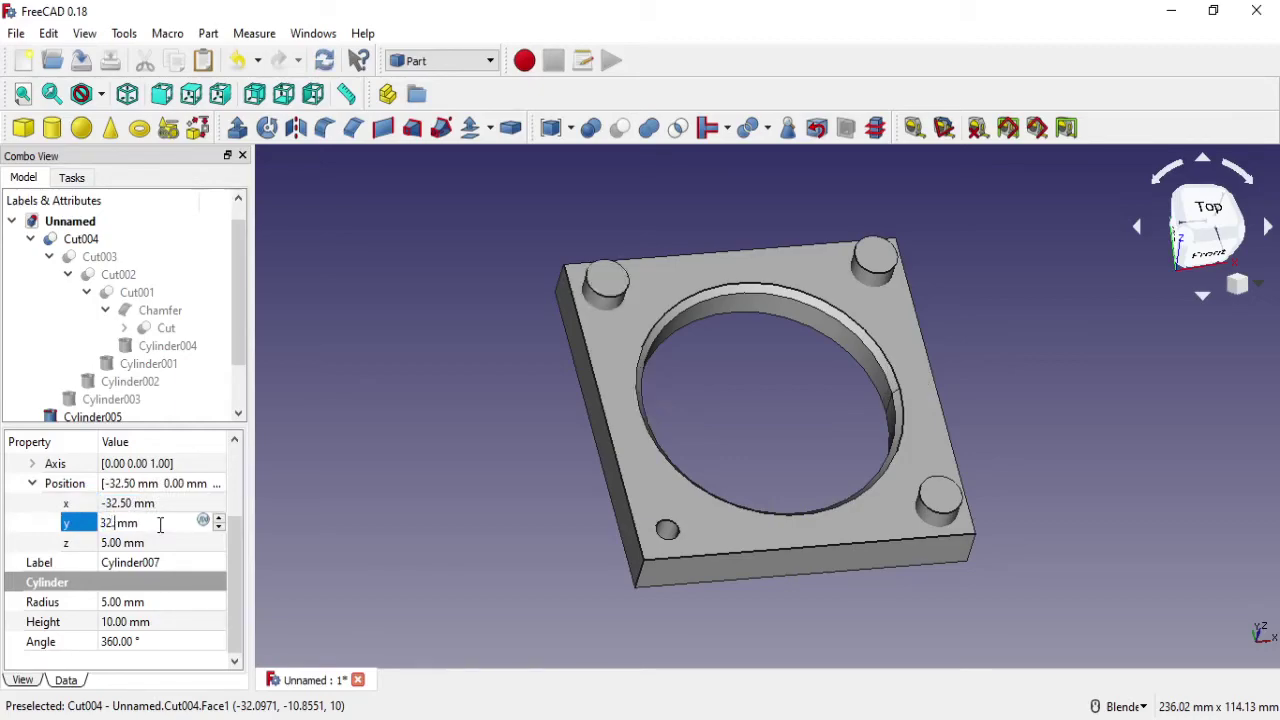
{"action": "type", "text": ".5"}
{"action": "left_click", "coordinate": [375, 499]}
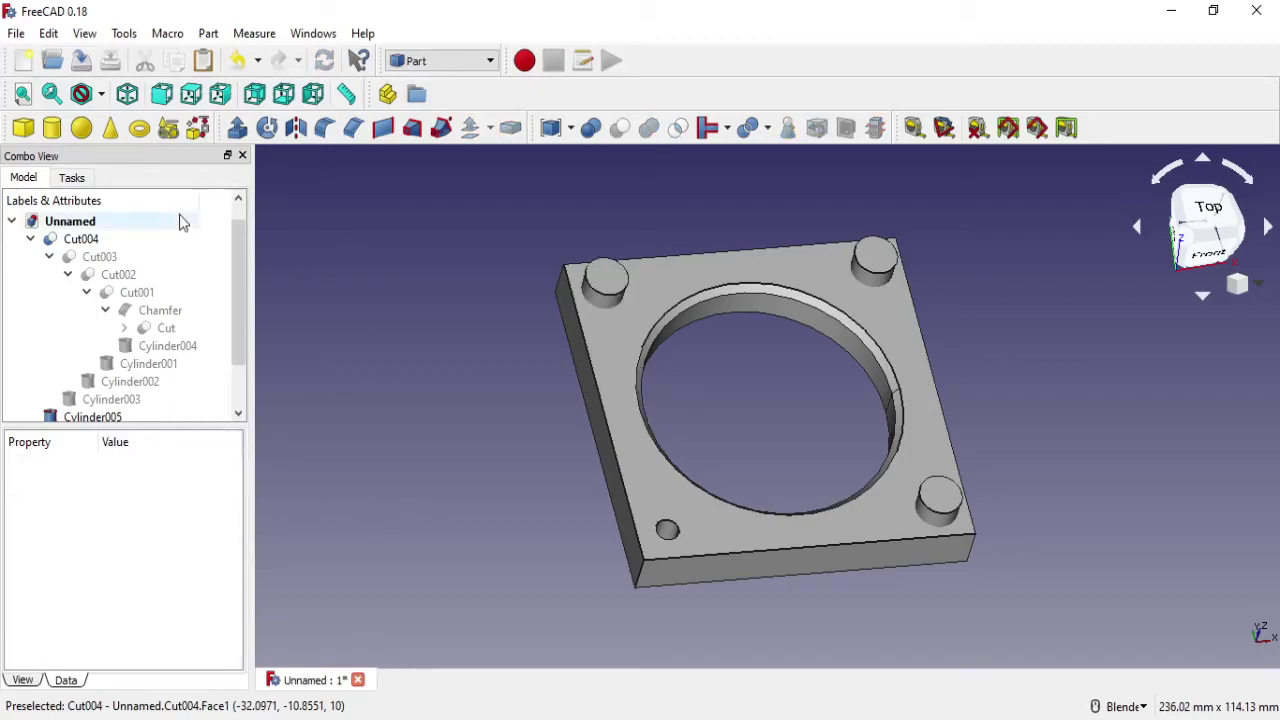
{"action": "left_click", "coordinate": [52, 127]}
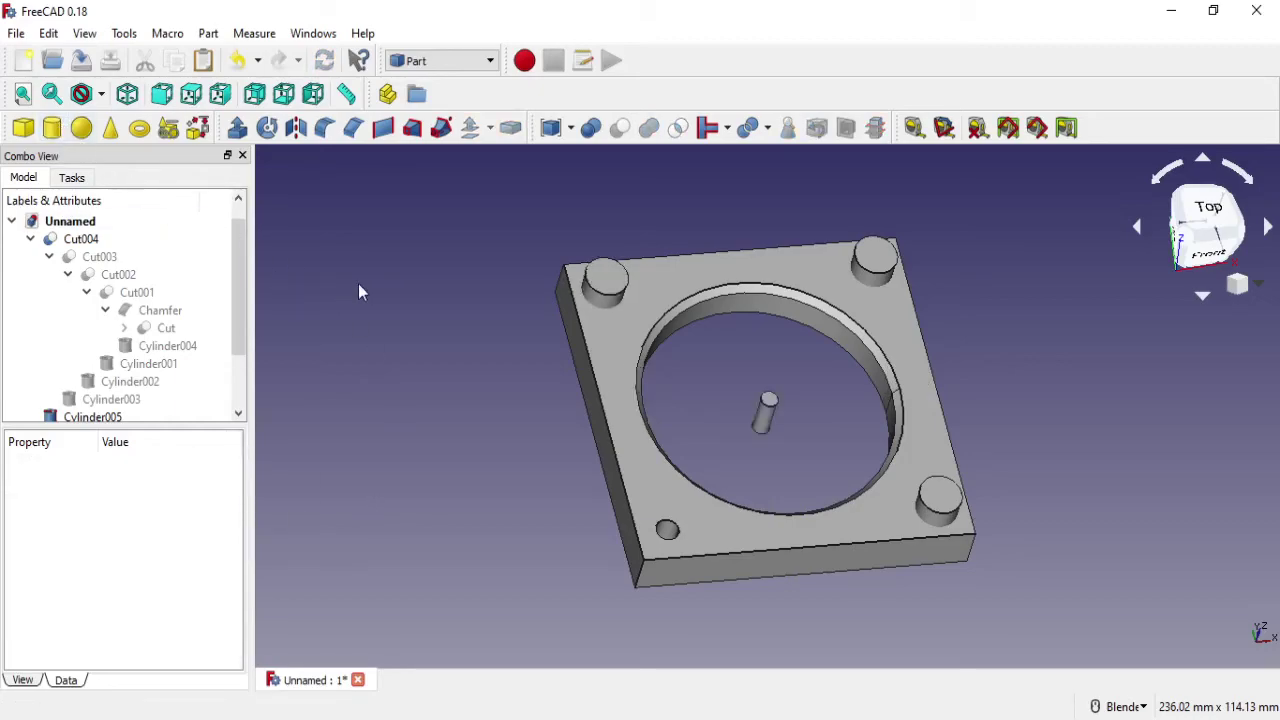
Give Cylinder008 a 5 mm radius and position x -32.5, y -32.5, z 5.
{"action": "left_click", "coordinate": [764, 414]}
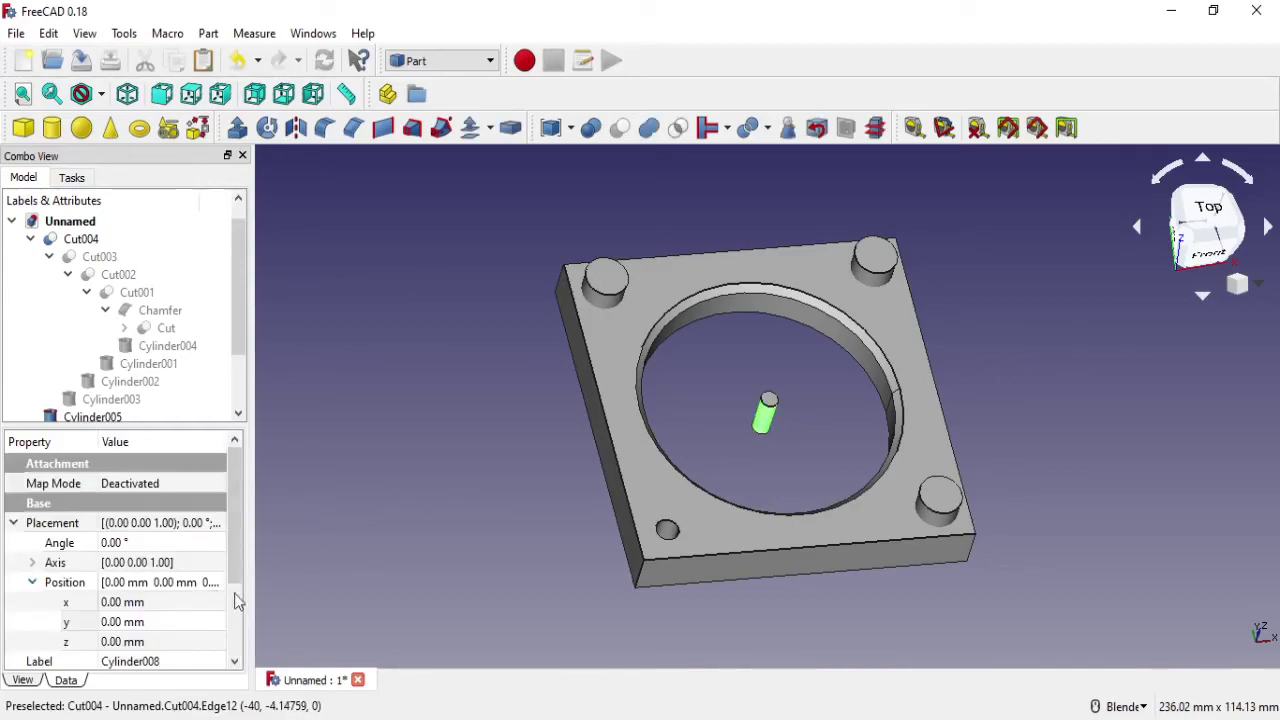
{"action": "scroll", "coordinate": [241, 572], "scroll_direction": "down", "scroll_amount": 2}
{"action": "left_click", "coordinate": [148, 598]}
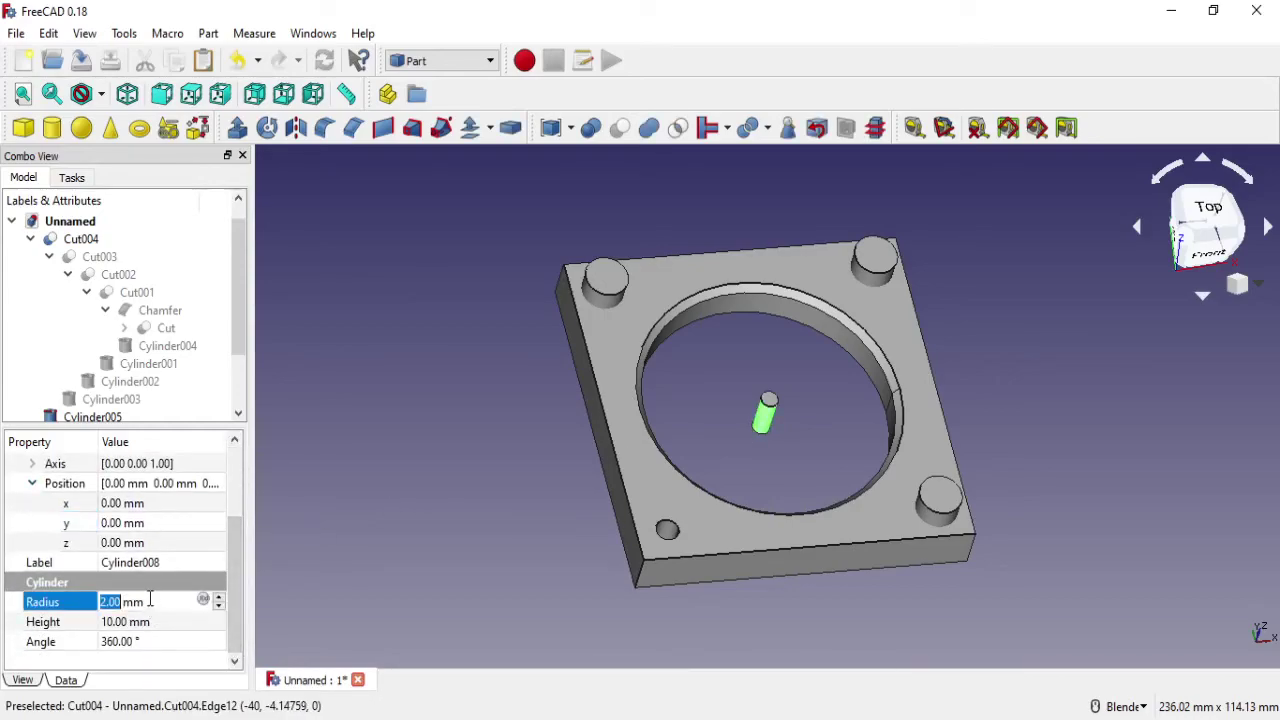
{"action": "type", "text": "5"}
{"action": "left_click", "coordinate": [160, 540]}
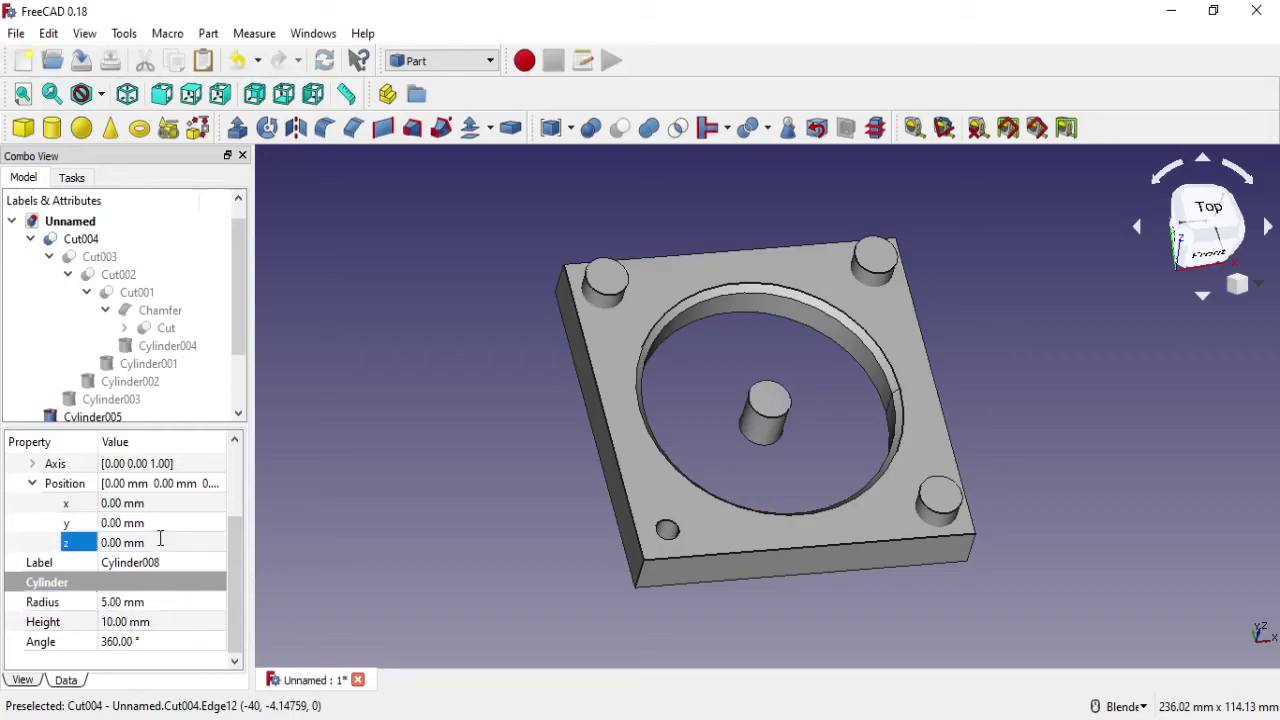
{"action": "type", "text": "5"}
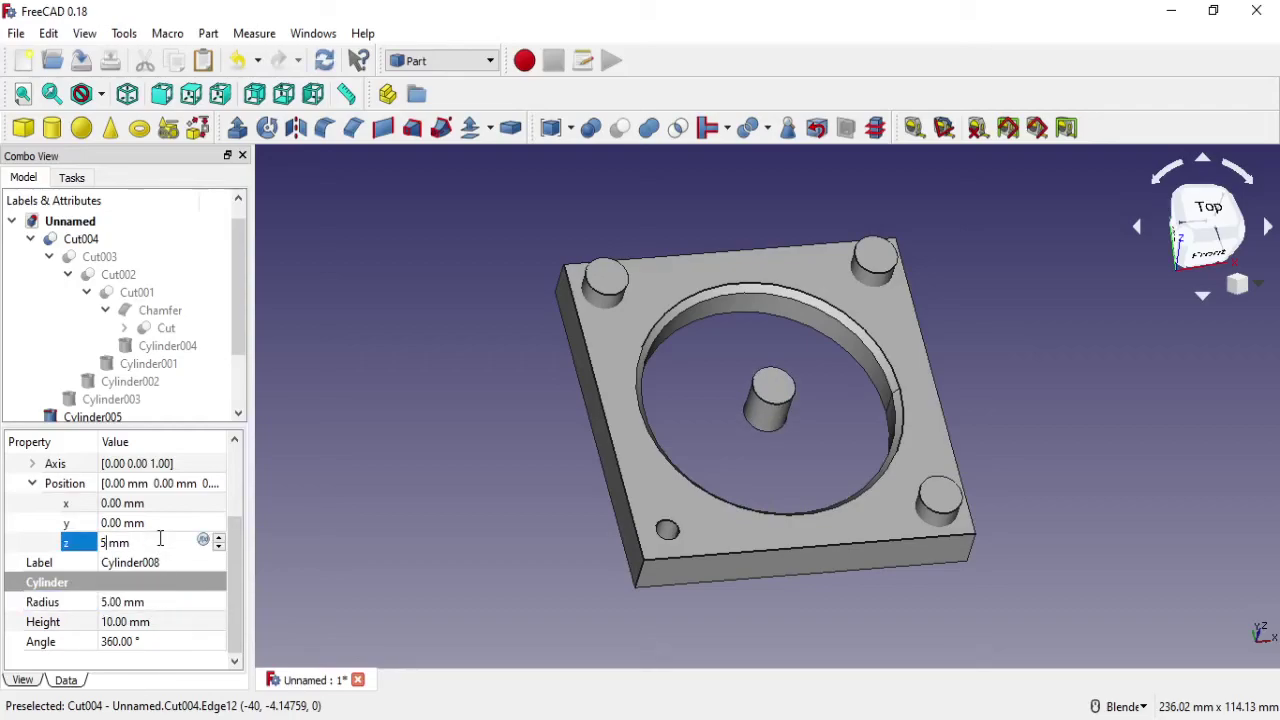
{"action": "left_click", "coordinate": [158, 505]}
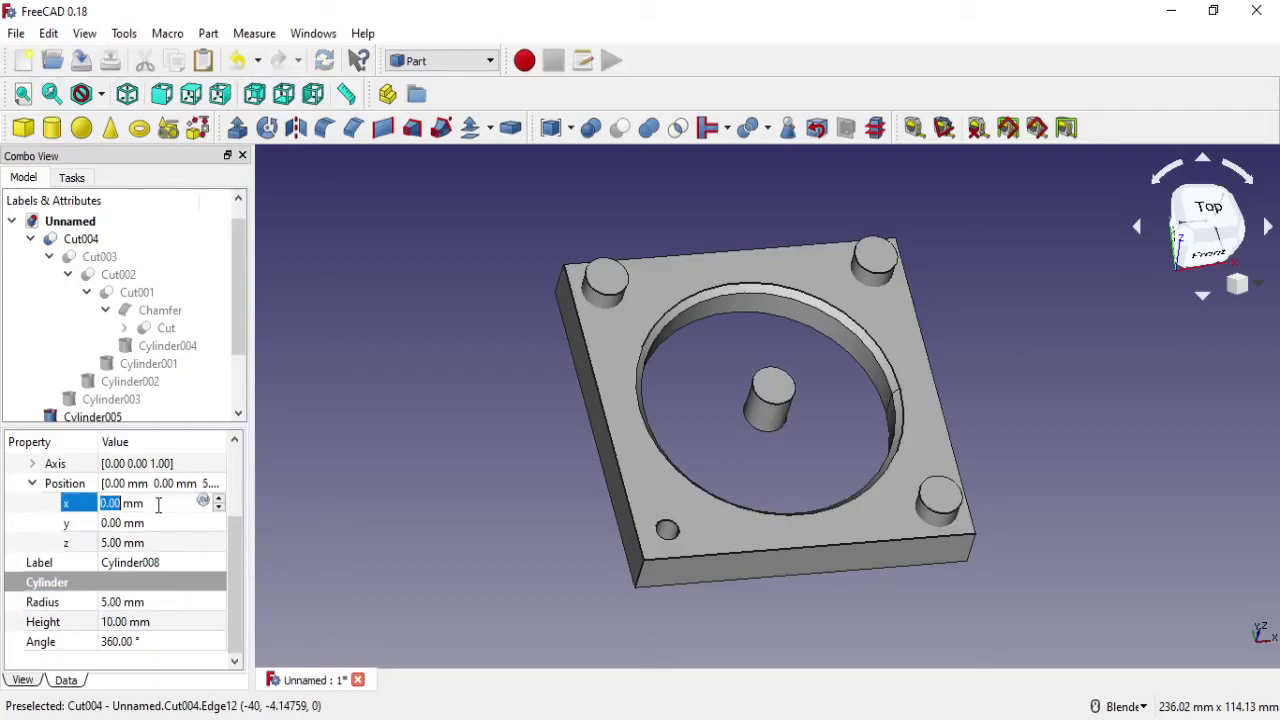
{"action": "type", "text": "-32.5"}
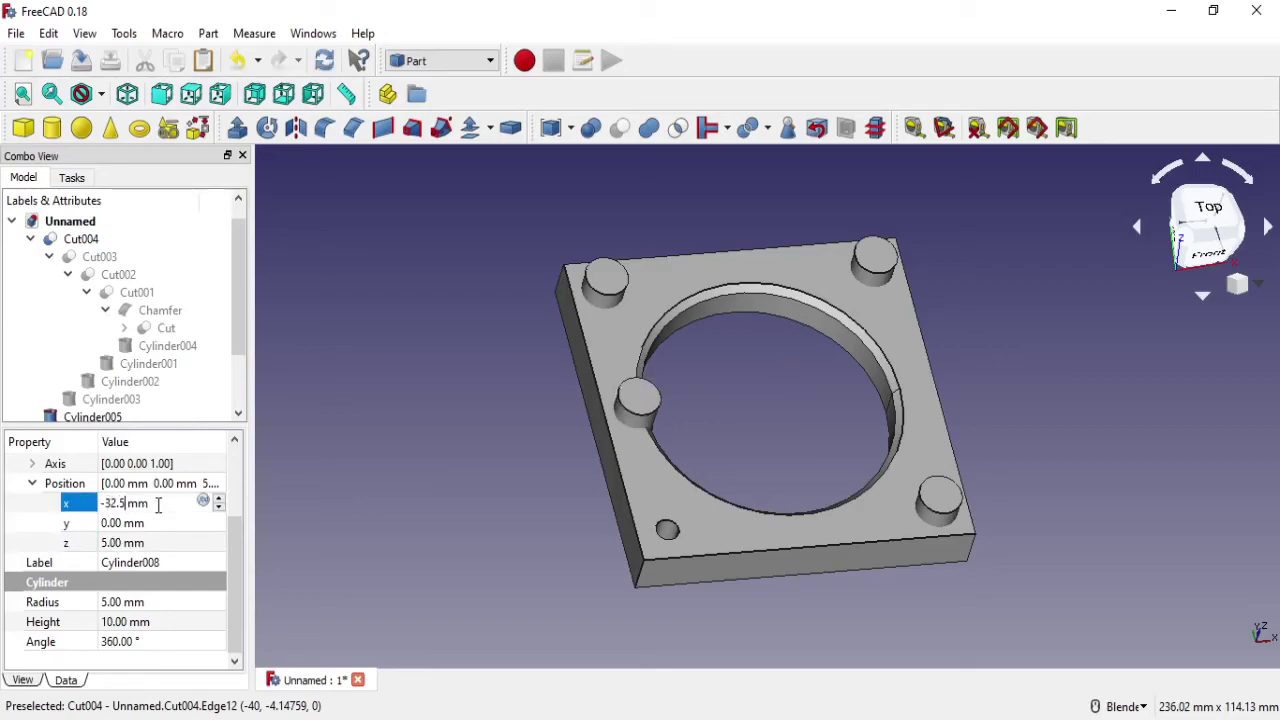
{"action": "left_click", "coordinate": [155, 523]}
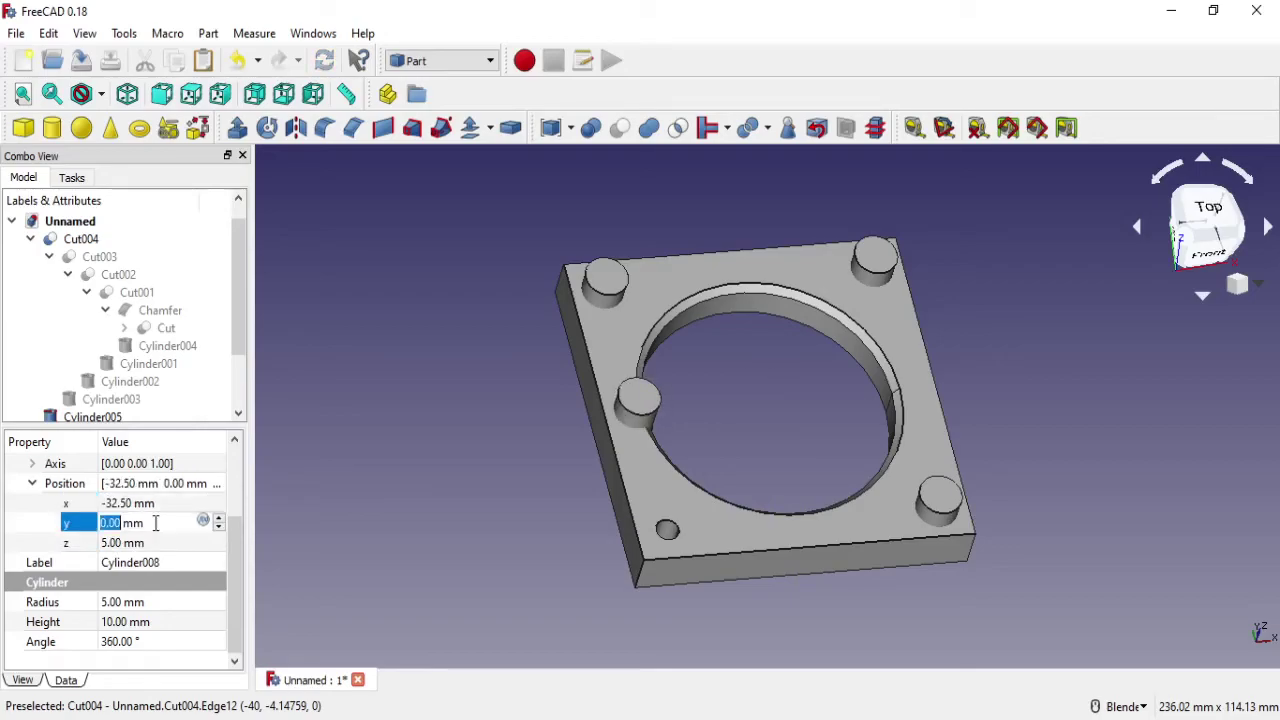
{"action": "type", "text": "-32.5"}
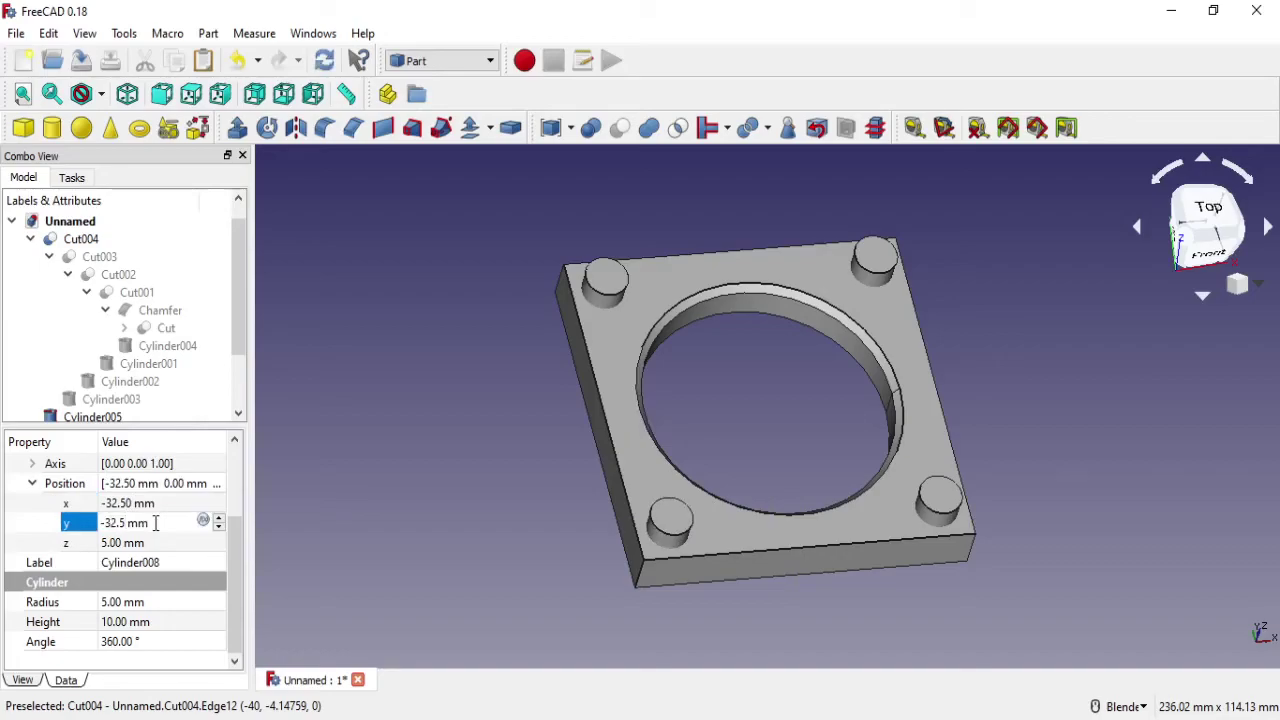
{"action": "left_click", "coordinate": [455, 493]}
{"action": "mouse_move", "coordinate": [694, 449]}
{"action": "middle_mouse_down"}
{"action": "mouse_move", "coordinate": [737, 408]}
{"action": "mouse_move", "coordinate": [795, 394]}
{"action": "middle_mouse_up"}
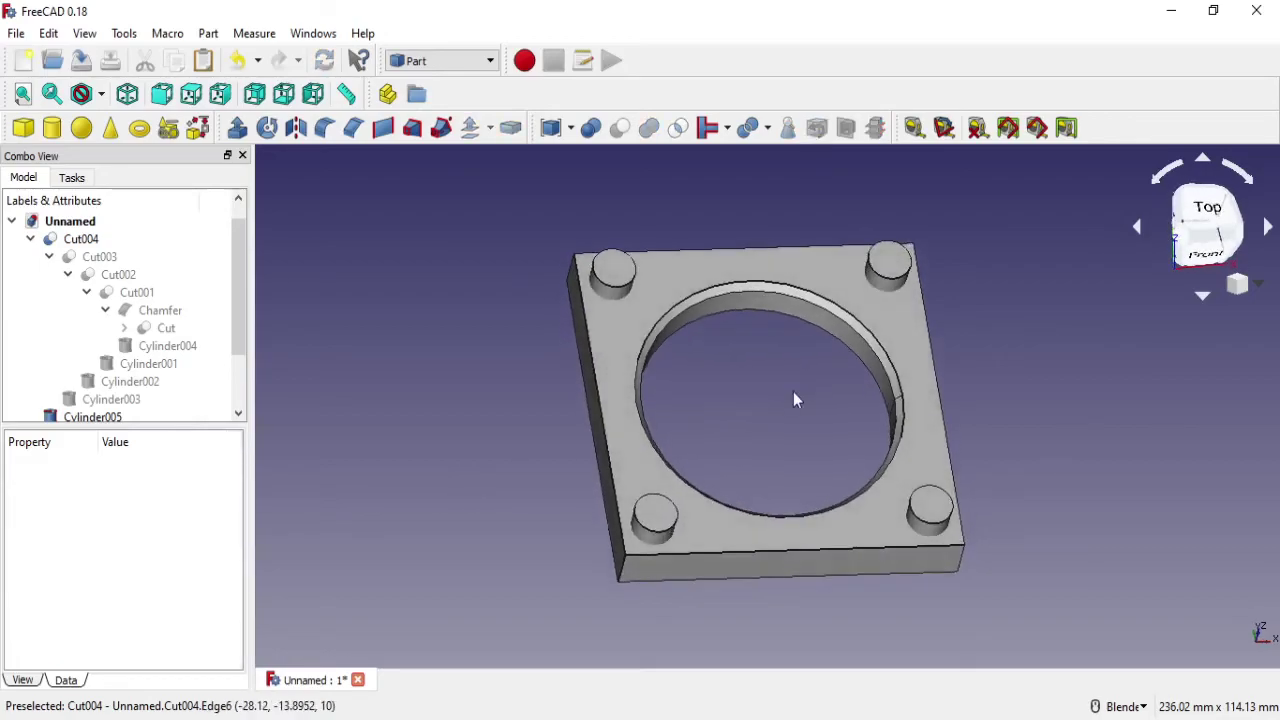
Cut the top-left and top-right corner cylinders from the plate.
{"action": "left_click", "coordinate": [699, 286]}
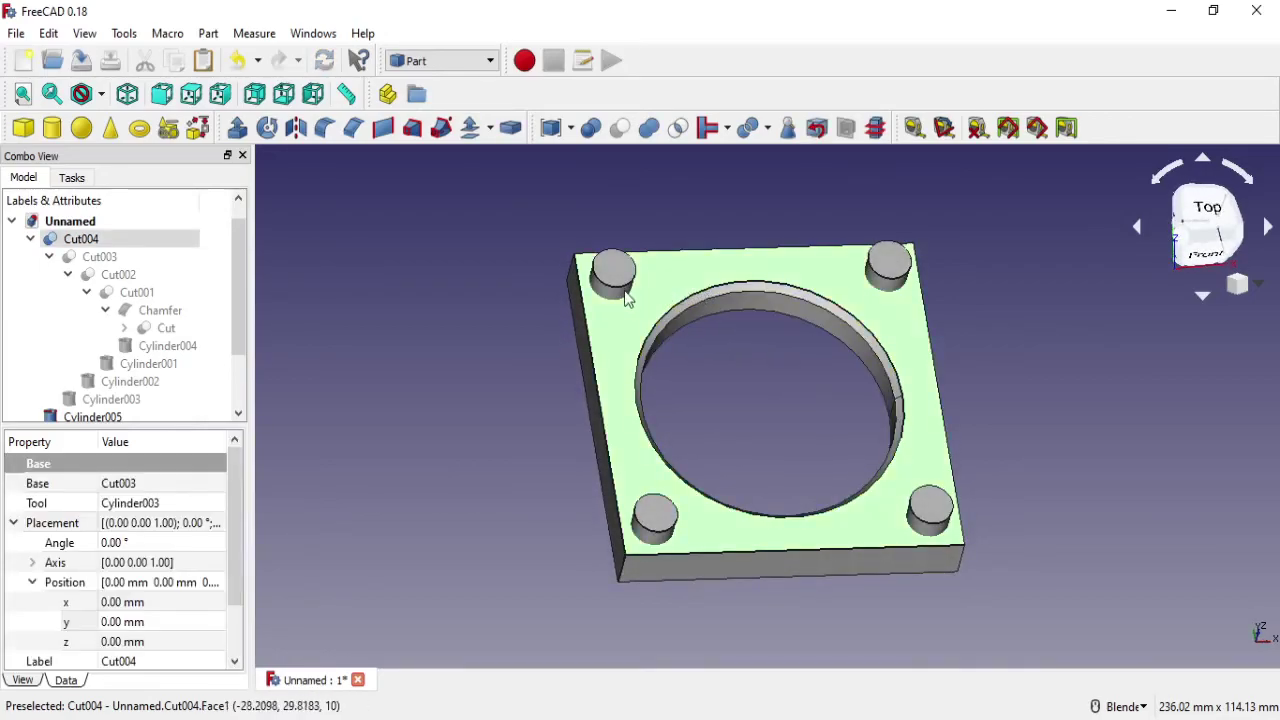
{"action": "left_click", "coordinate": [617, 280], "text": "ctrl"}
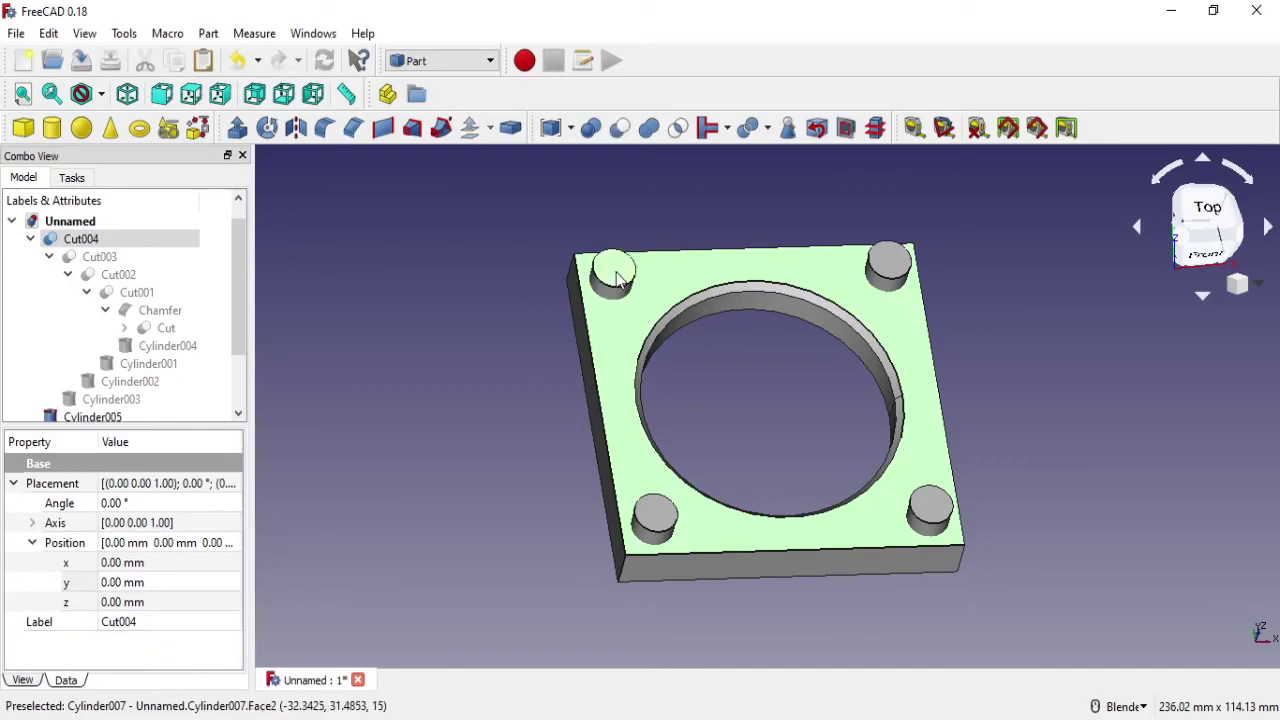
{"action": "left_click", "coordinate": [620, 128]}
{"action": "left_click", "coordinate": [795, 273]}
{"action": "left_click", "coordinate": [888, 262], "text": "ctrl"}
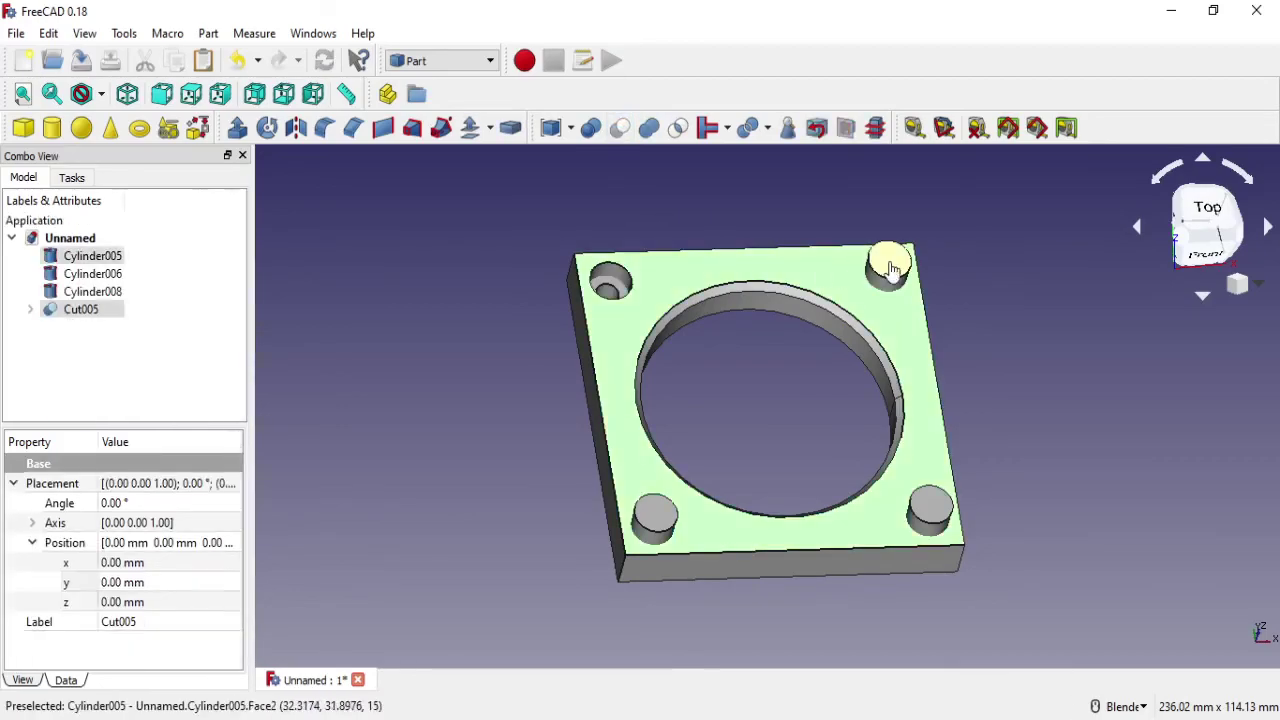
{"action": "left_click", "coordinate": [620, 128]}
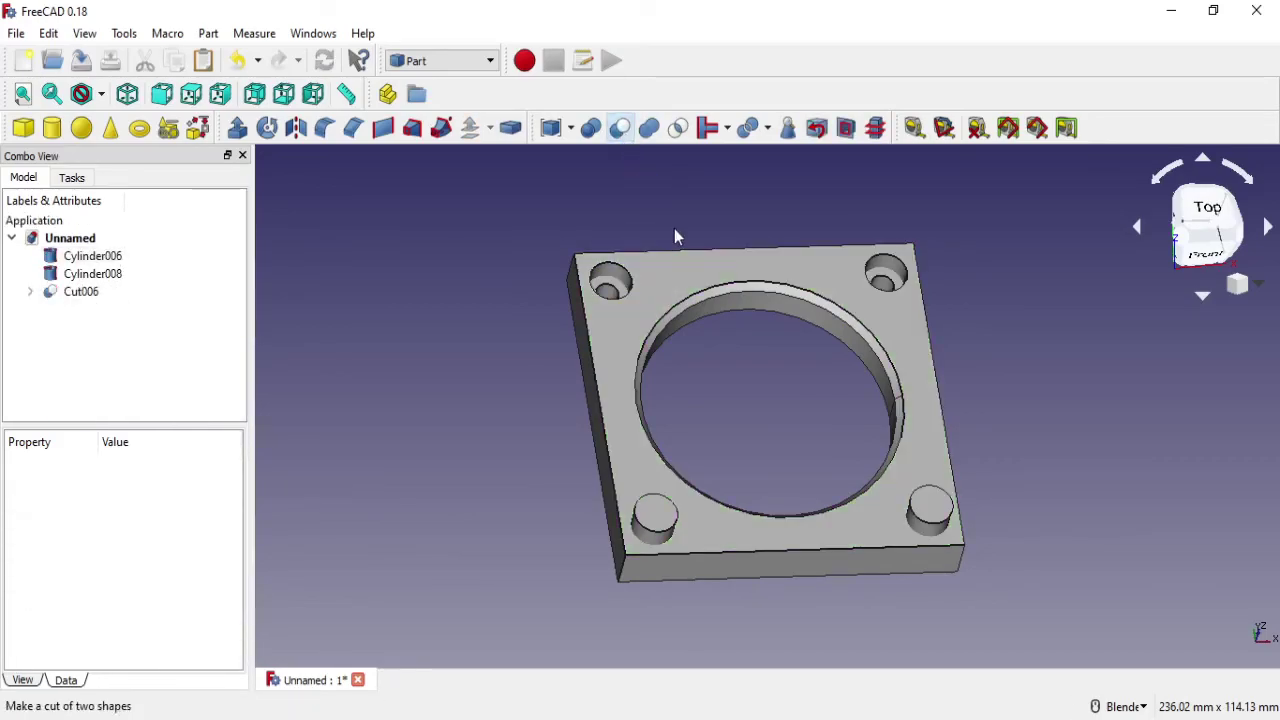
Cut the bottom-left and last corner cylinders from the plate, giving Cut008.
{"action": "left_click", "coordinate": [705, 275]}
{"action": "left_click", "coordinate": [655, 515], "text": "ctrl"}
{"action": "left_click", "coordinate": [620, 128]}
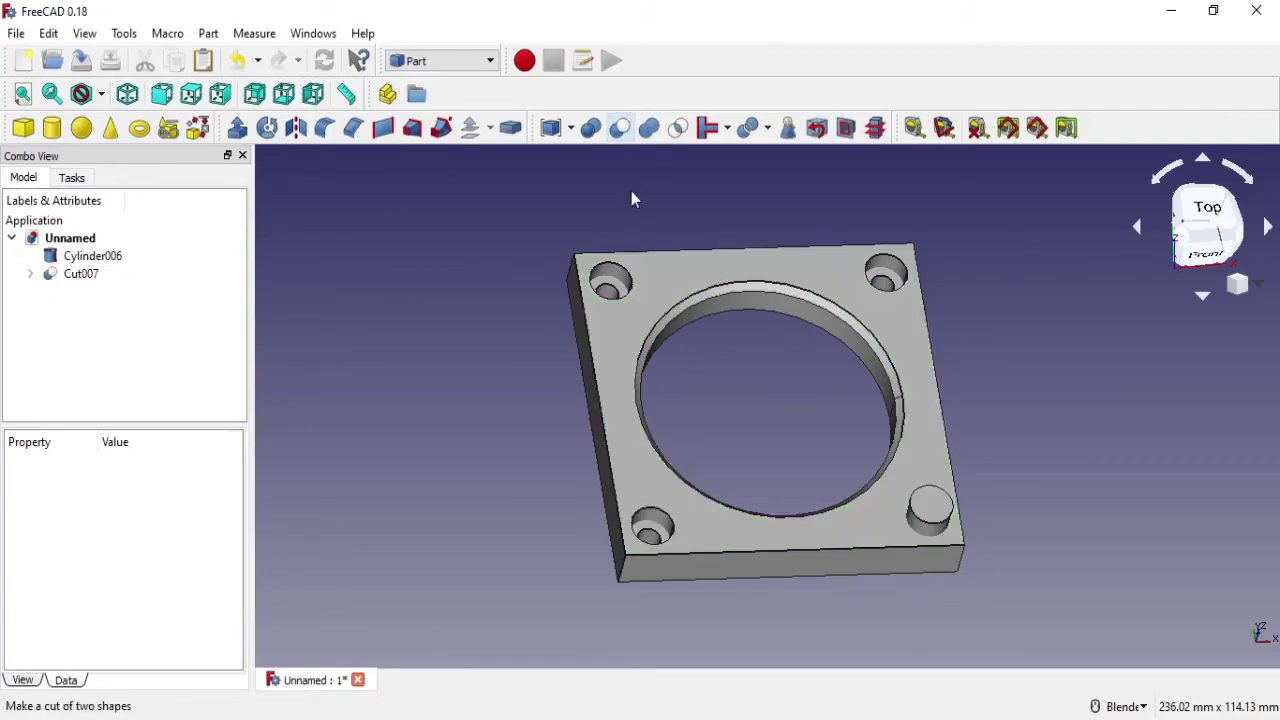
{"action": "left_click", "coordinate": [715, 257]}
{"action": "left_click", "coordinate": [930, 505], "text": "ctrl"}
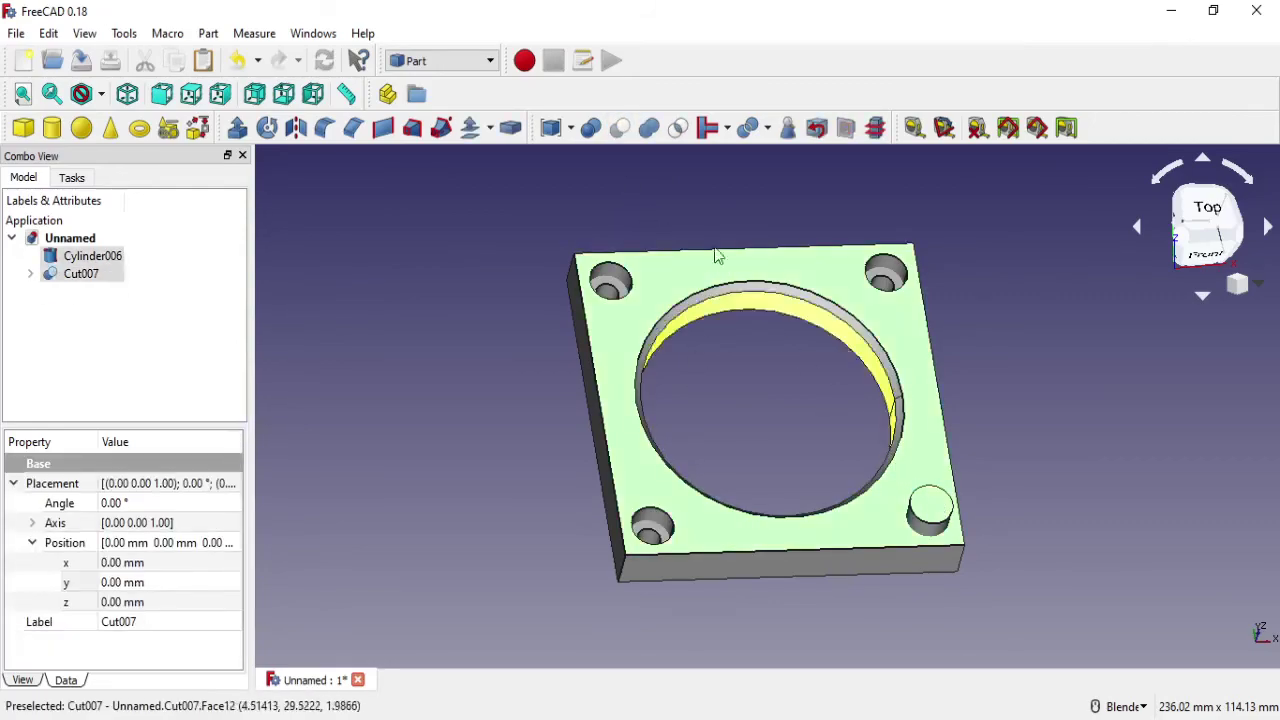
{"action": "left_click", "coordinate": [620, 128]}
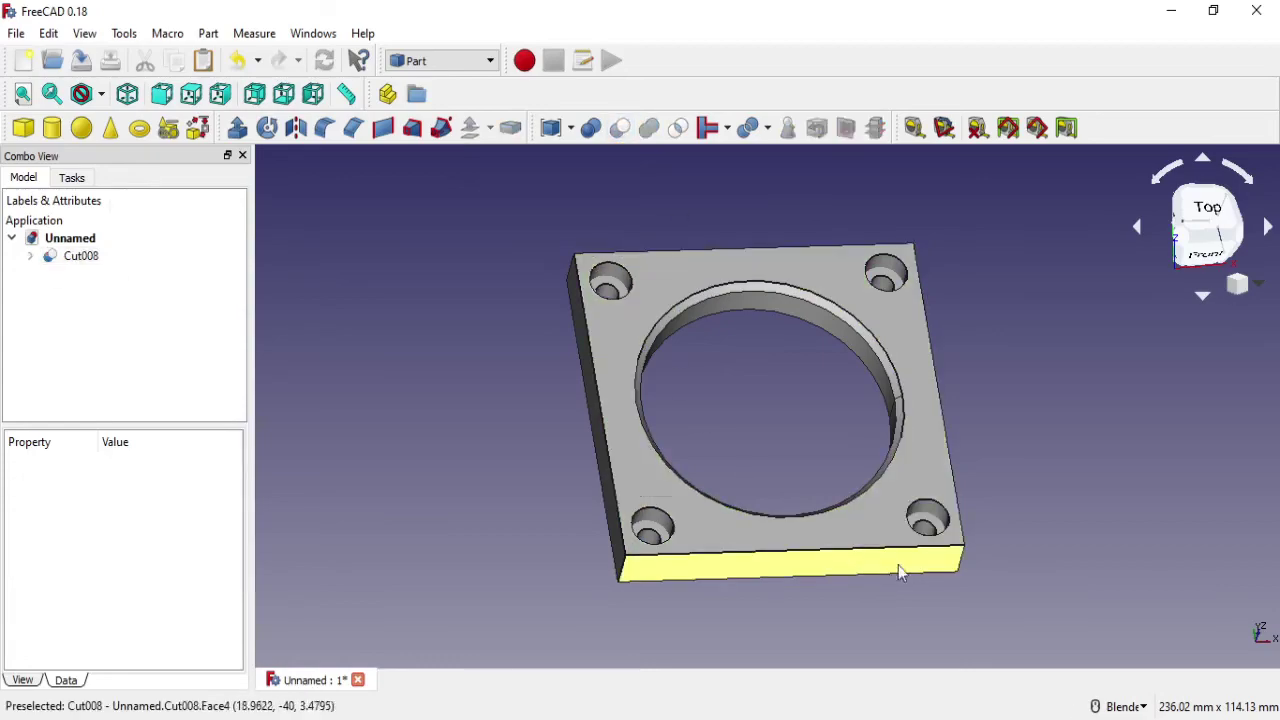
{"action": "middle_click_drag", "start_coordinate": [898, 565], "coordinate": [1020, 526]}
Chamfer the selected outer vertical edges of the plate, producing Chamfer001.
{"action": "left_click", "coordinate": [995, 503]}
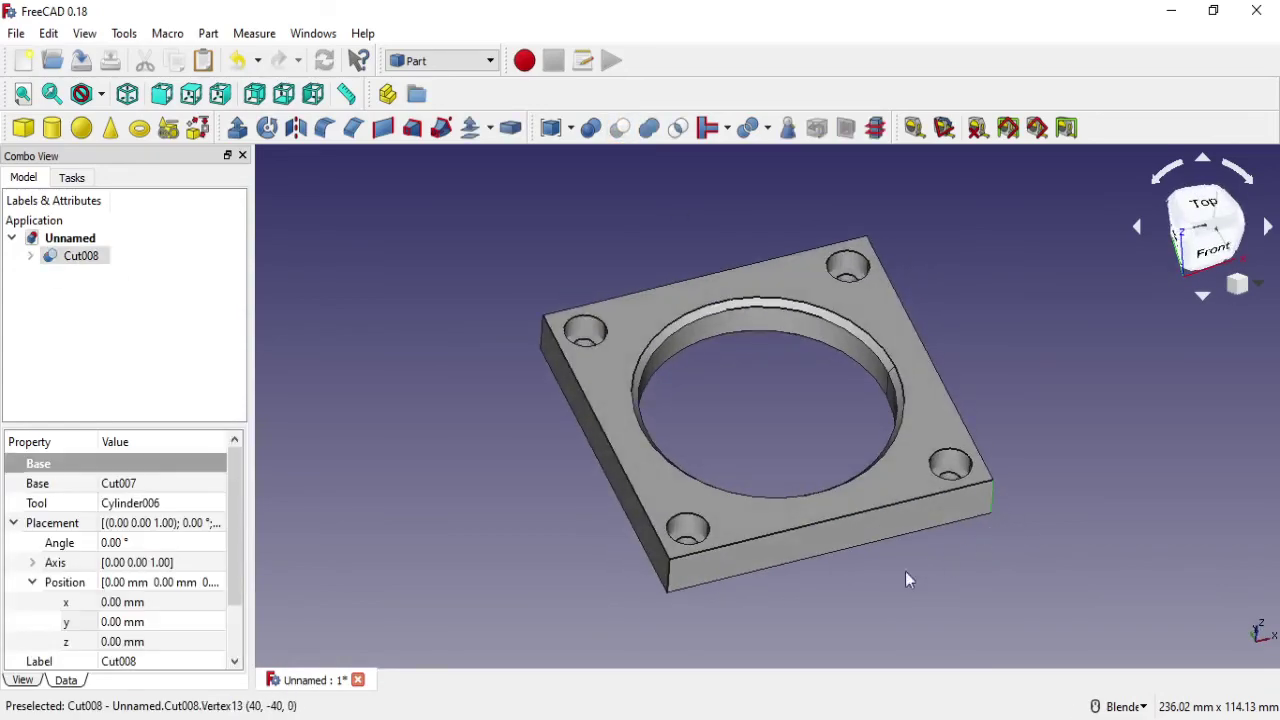
{"action": "left_click", "coordinate": [668, 580], "text": "ctrl"}
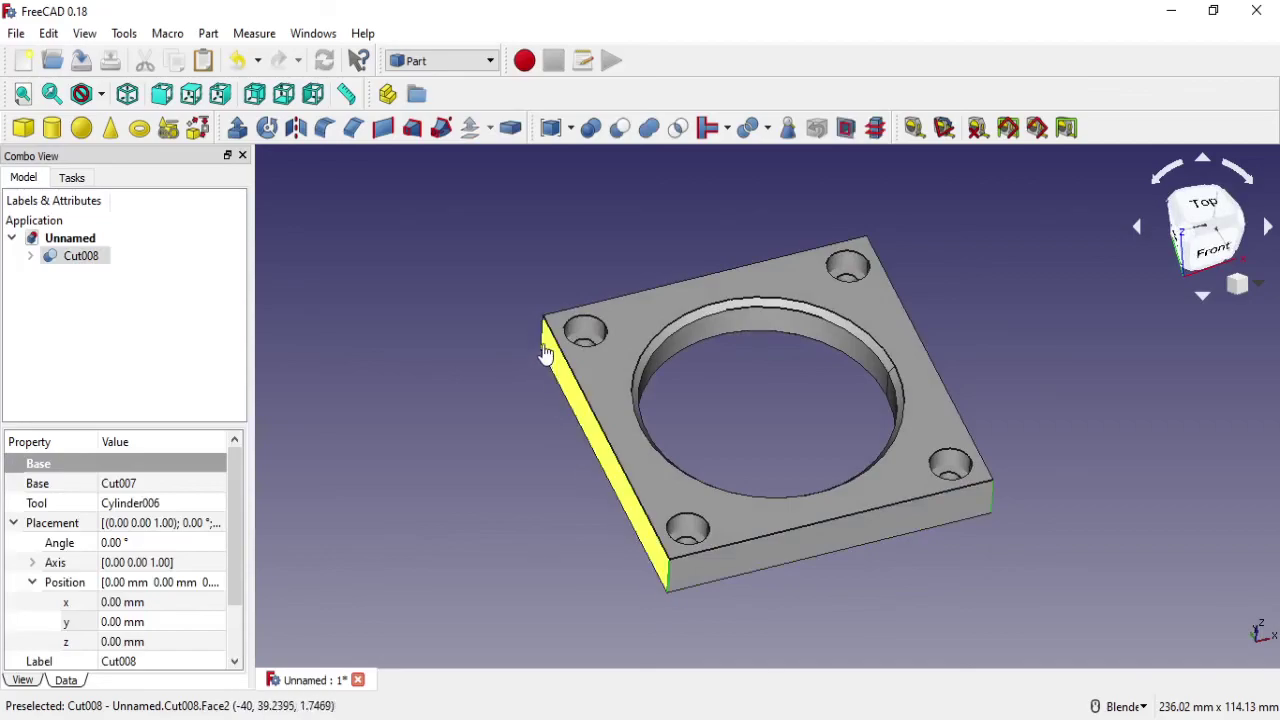
{"action": "mouse_move", "coordinate": [834, 491]}
{"action": "middle_mouse_down"}
{"action": "mouse_move", "coordinate": [670, 473]}
{"action": "mouse_move", "coordinate": [1076, 405]}
{"action": "middle_mouse_up"}
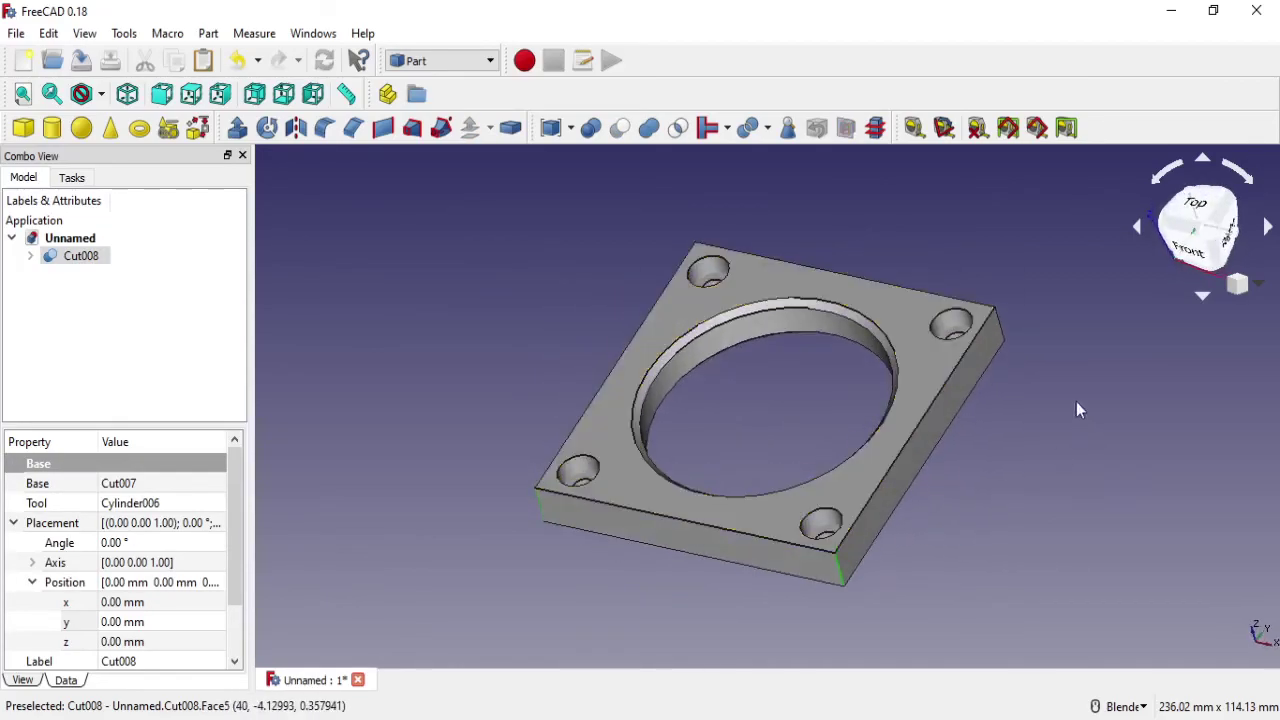
{"action": "left_click", "coordinate": [353, 127]}
{"action": "left_click_drag", "start_coordinate": [185, 645], "coordinate": [102, 645]}
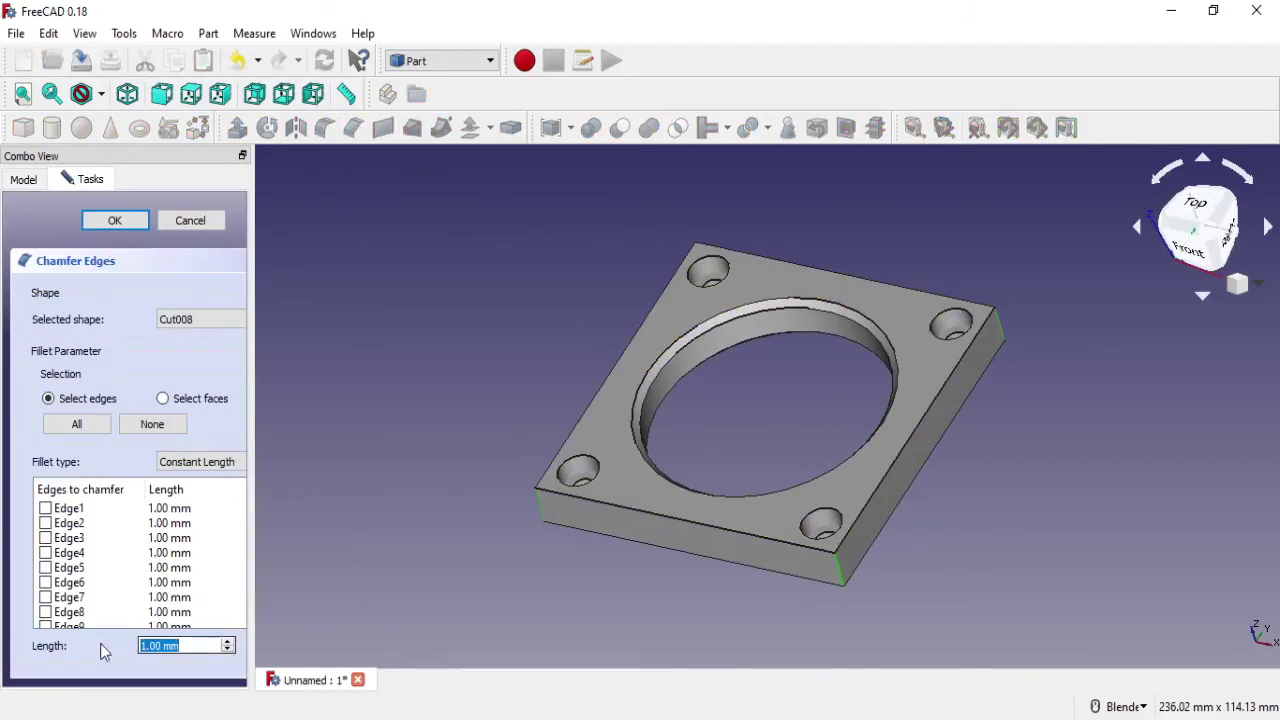
{"action": "left_click", "coordinate": [112, 221]}
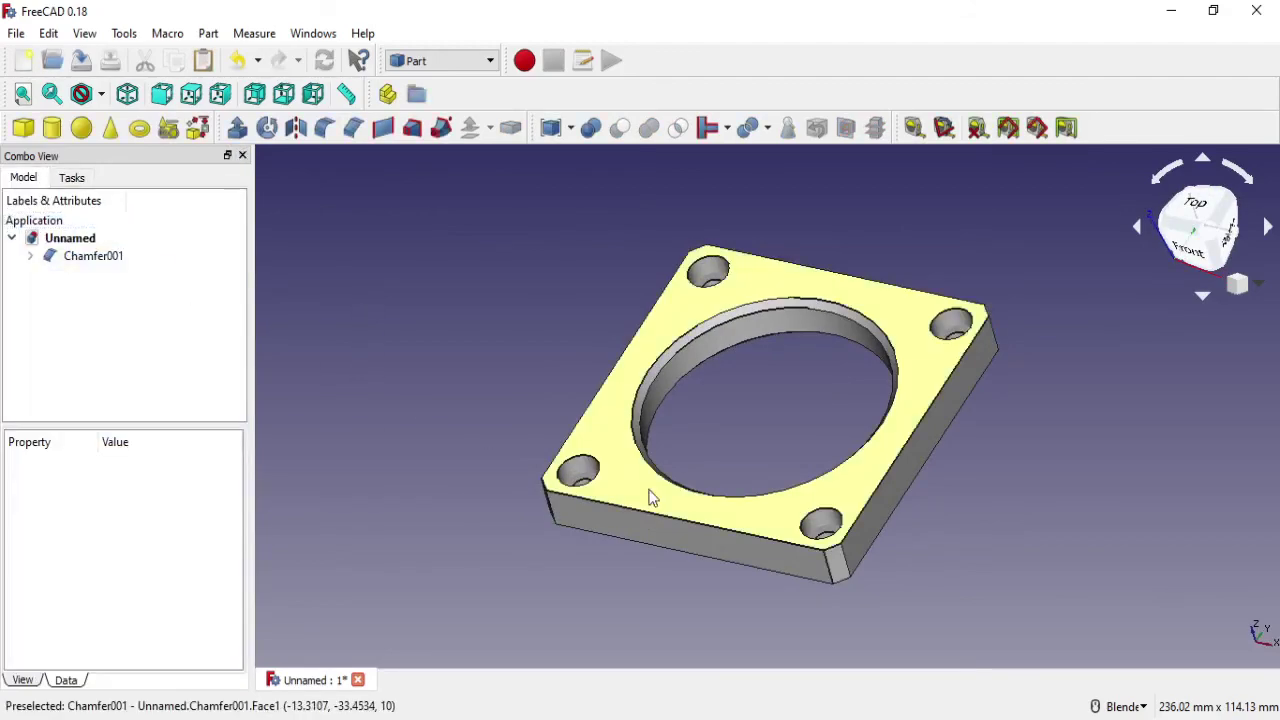
{"action": "mouse_move", "coordinate": [650, 497]}
{"action": "middle_mouse_down"}
{"action": "mouse_move", "coordinate": [783, 375]}
{"action": "mouse_move", "coordinate": [823, 474]}
{"action": "mouse_move", "coordinate": [808, 531]}
{"action": "mouse_move", "coordinate": [769, 467]}
{"action": "mouse_move", "coordinate": [583, 380]}
{"action": "mouse_move", "coordinate": [520, 323]}
{"action": "mouse_move", "coordinate": [773, 460]}
{"action": "mouse_move", "coordinate": [855, 396]}
{"action": "middle_mouse_up"}
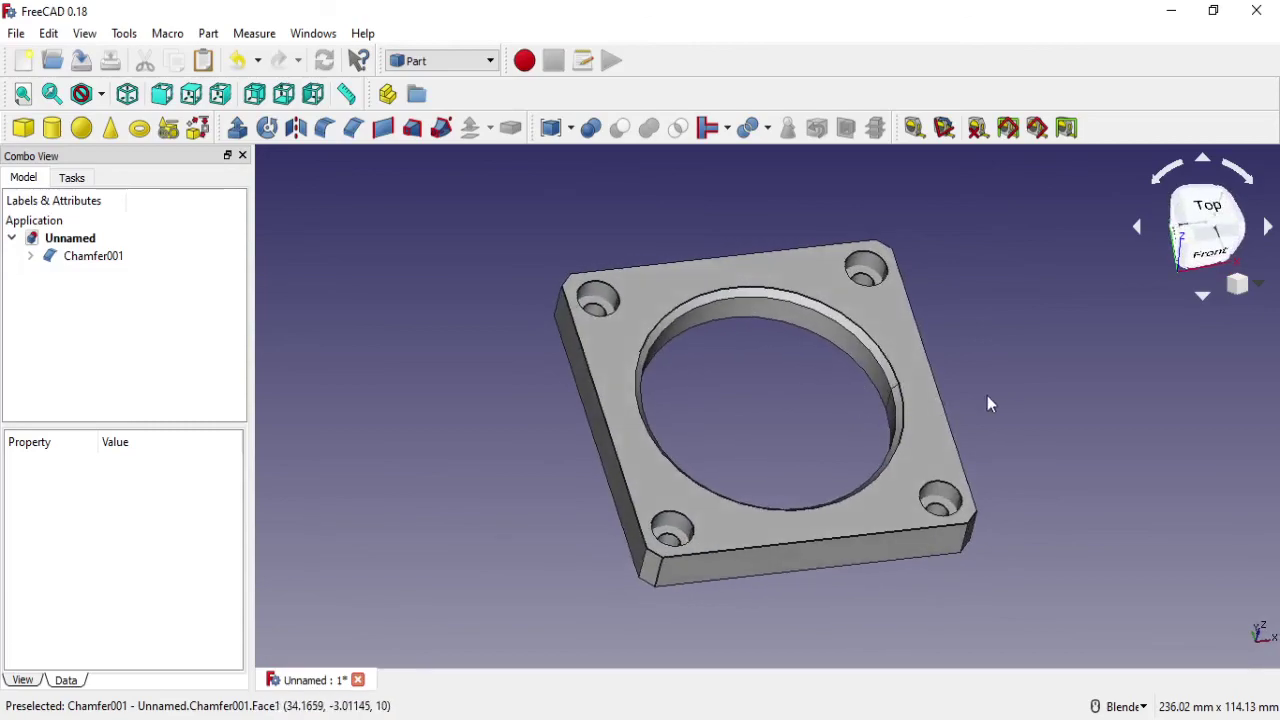